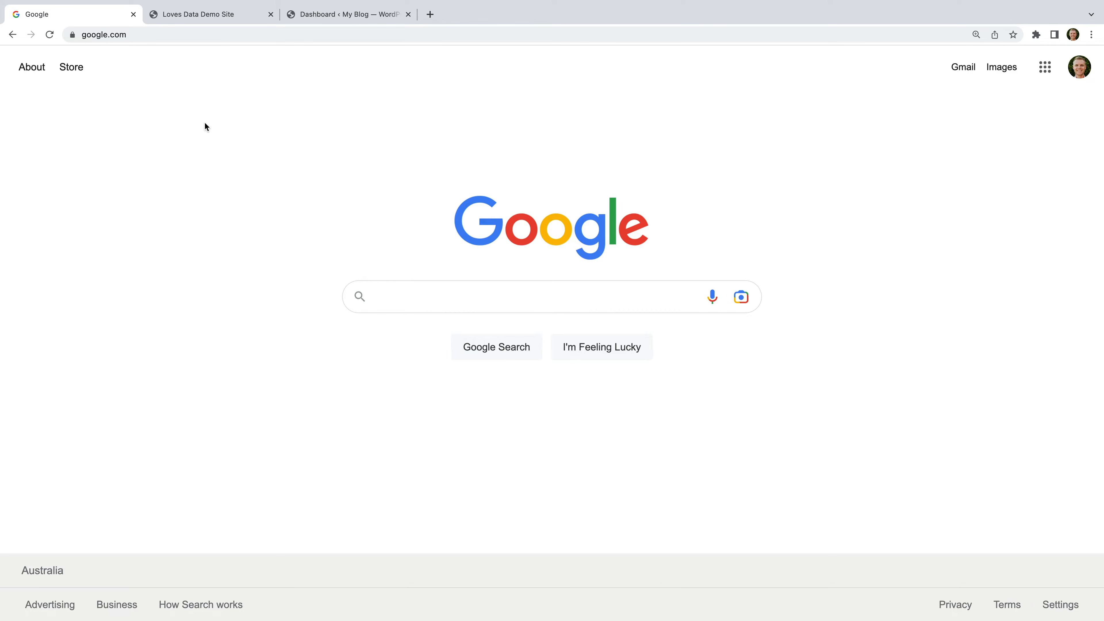
# - Go to optimize.google.com and get started with Google Optimize
pyautogui.click(176, 35)
pyautogui.write('optimi')
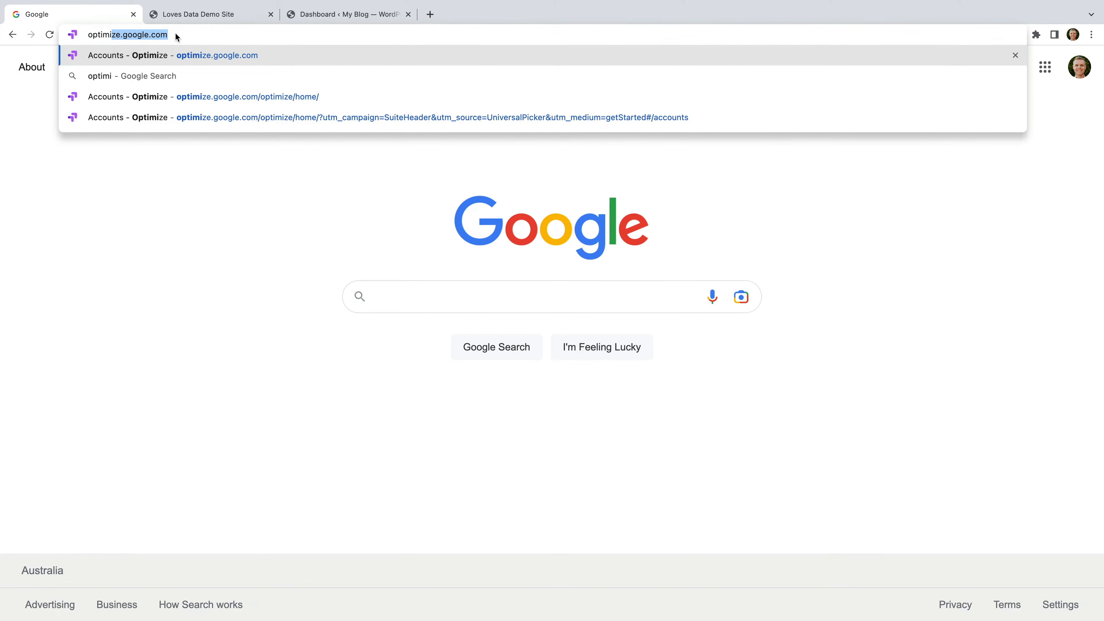
pyautogui.press('Return')
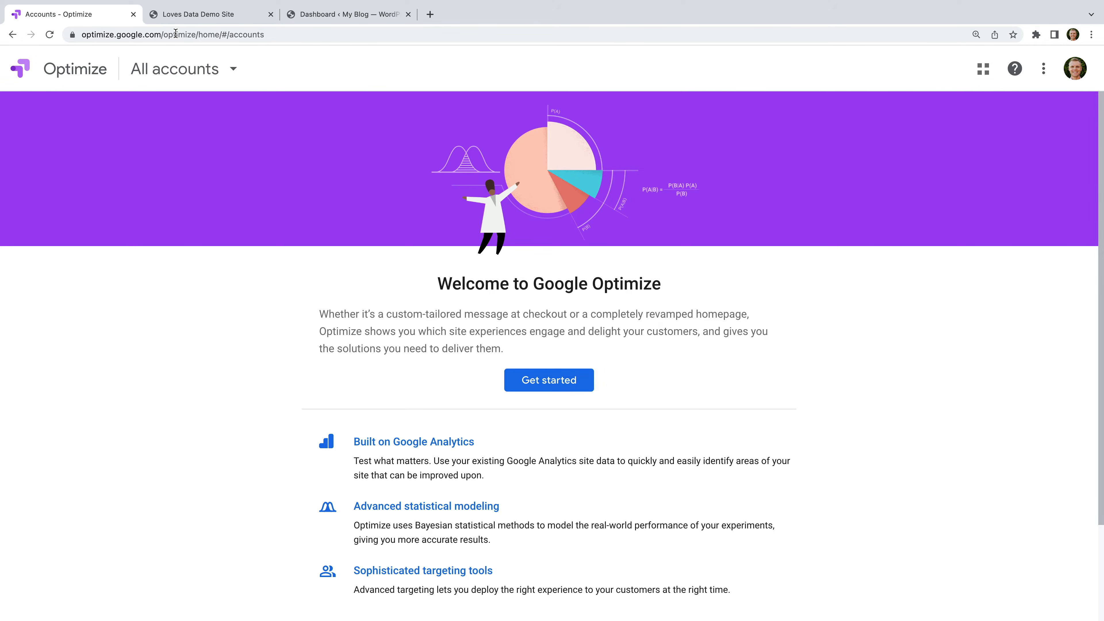
pyautogui.click(526, 378)
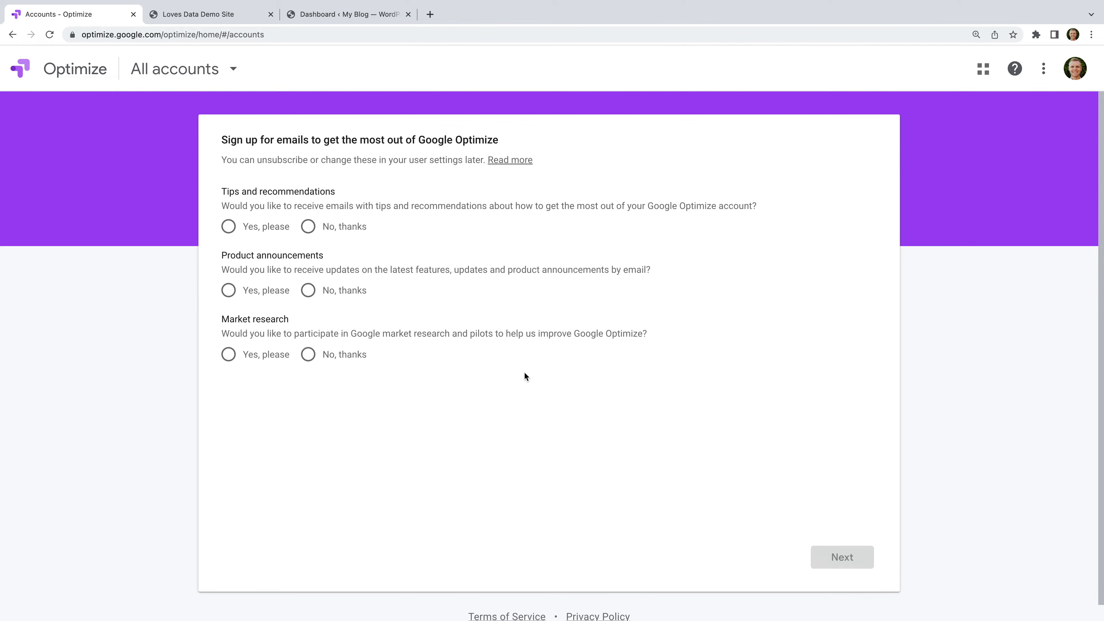
# - Opt in to tips and recommendations, product announcements and market research emails, and continue to the account settings
pyautogui.click(229, 226)
pyautogui.click(230, 290)
pyautogui.click(245, 356)
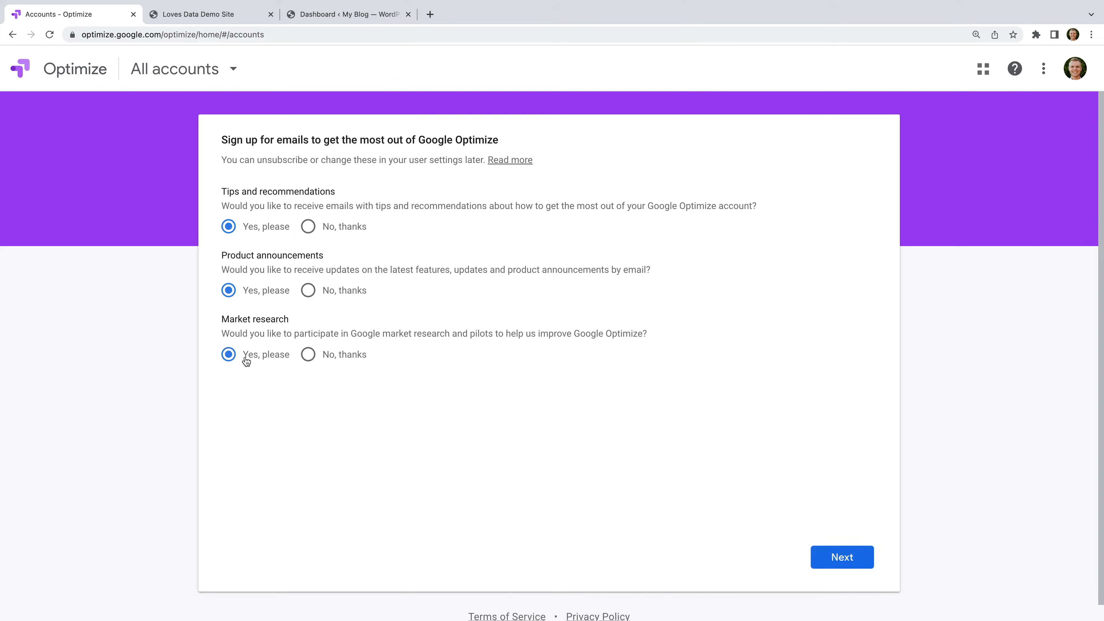
pyautogui.click(856, 565)
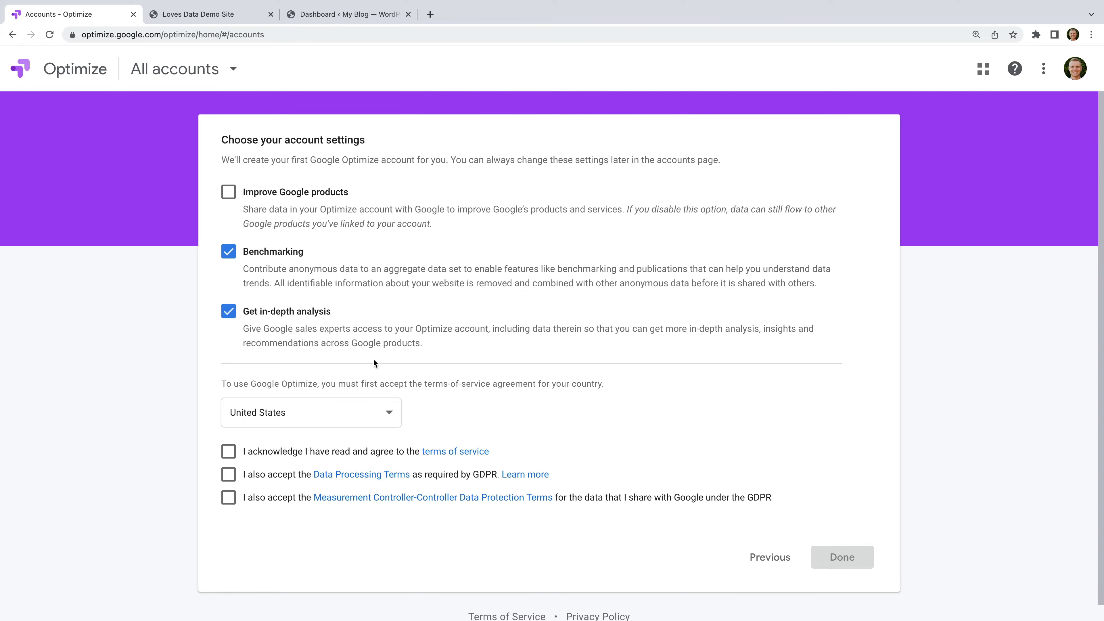
# - Turn off Benchmarking and Get in-depth analysis, and set the terms-of-service country to Australia
pyautogui.click(229, 251)
pyautogui.click(228, 311)
pyautogui.click(324, 412)
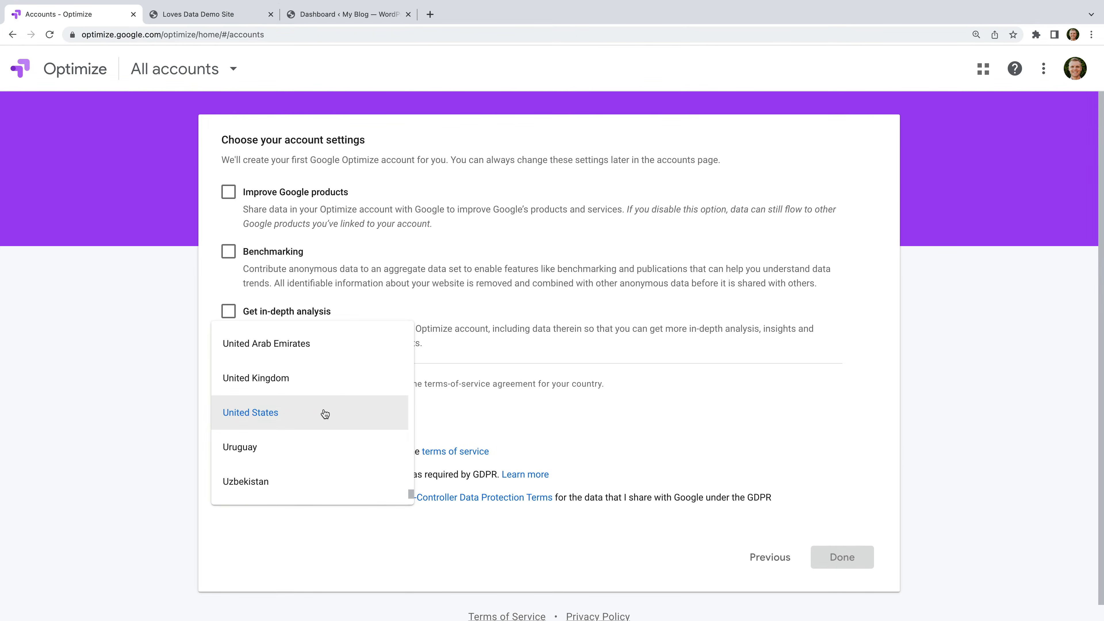
pyautogui.scroll(20, 325, 414)
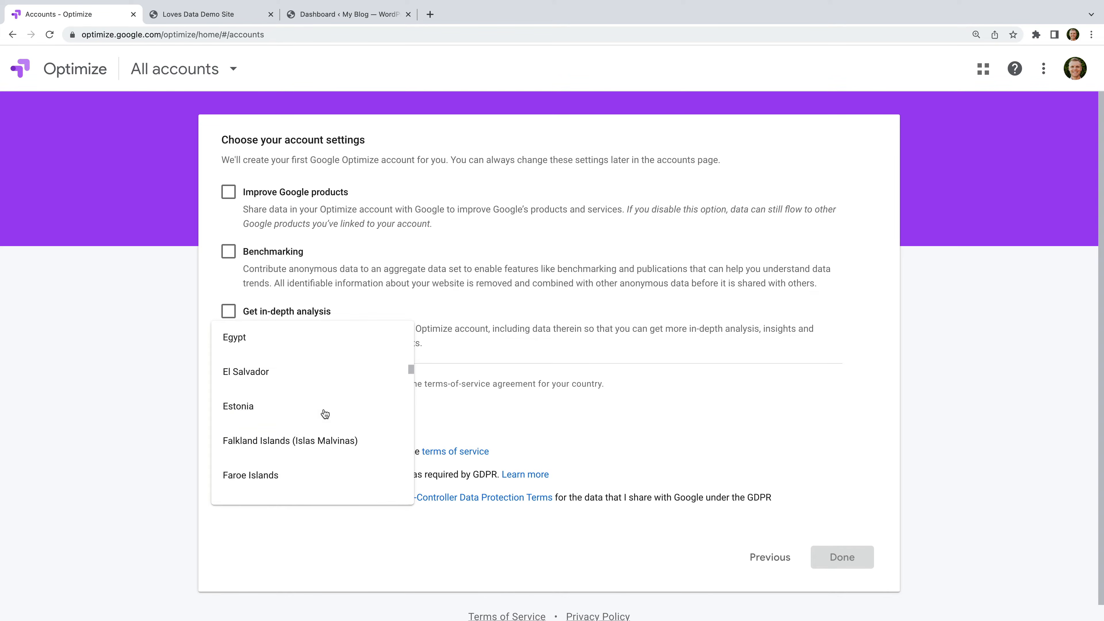
pyautogui.scroll(20, 325, 414)
pyautogui.scroll(-2, 325, 413)
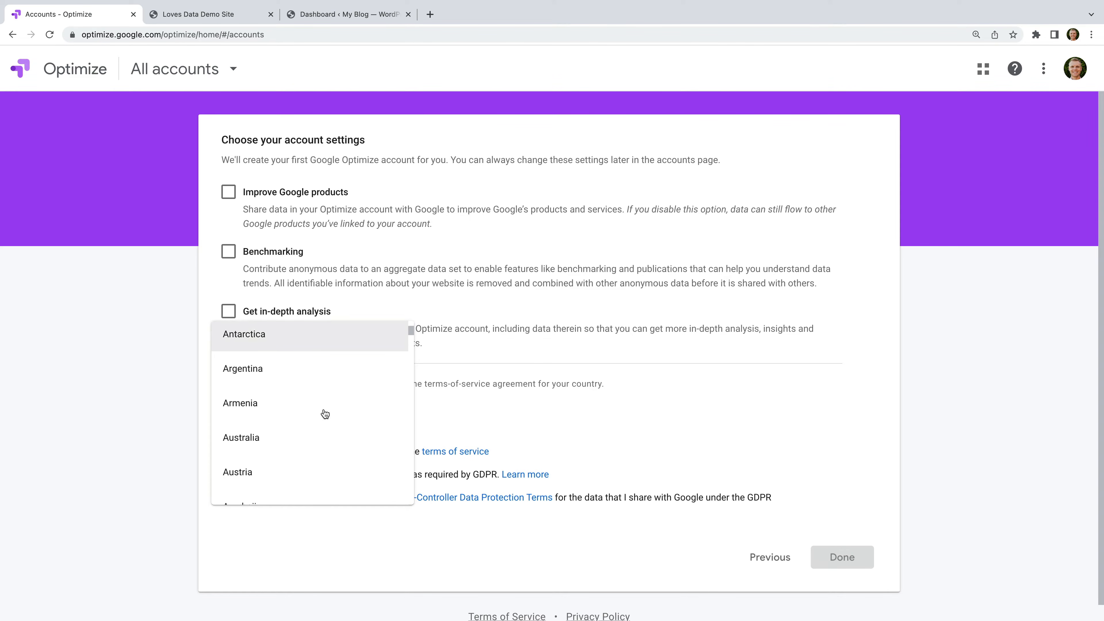
pyautogui.scroll(-1, 325, 414)
pyautogui.click(289, 411)
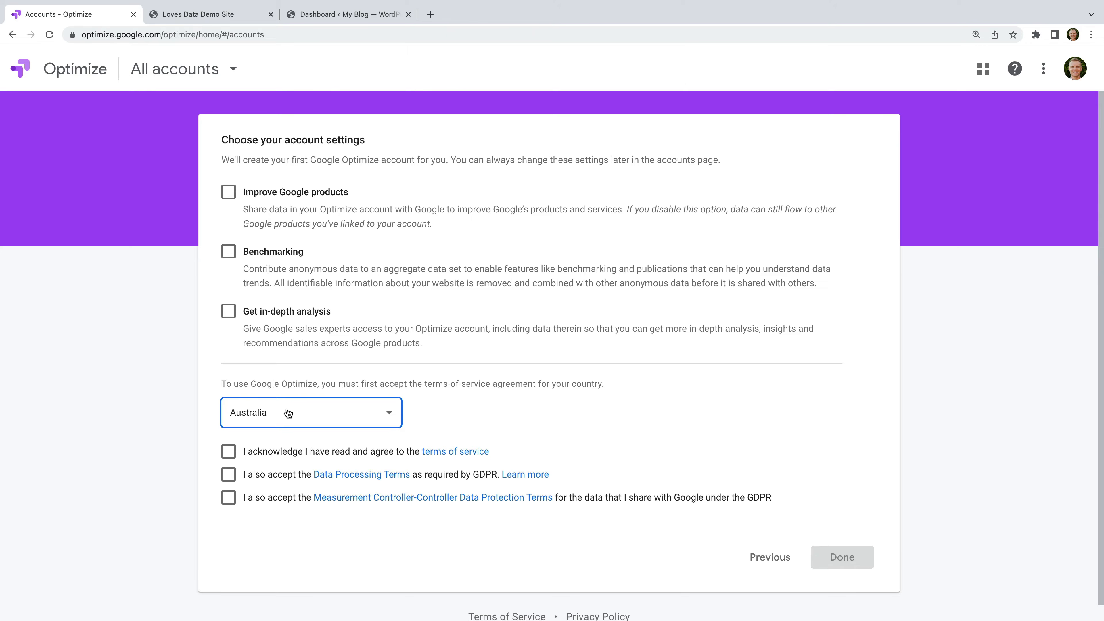
# - Accept the terms of service, Data Processing Terms and Measurement Controller-Controller Data Protection Terms, and finish creating the account
pyautogui.click(229, 452)
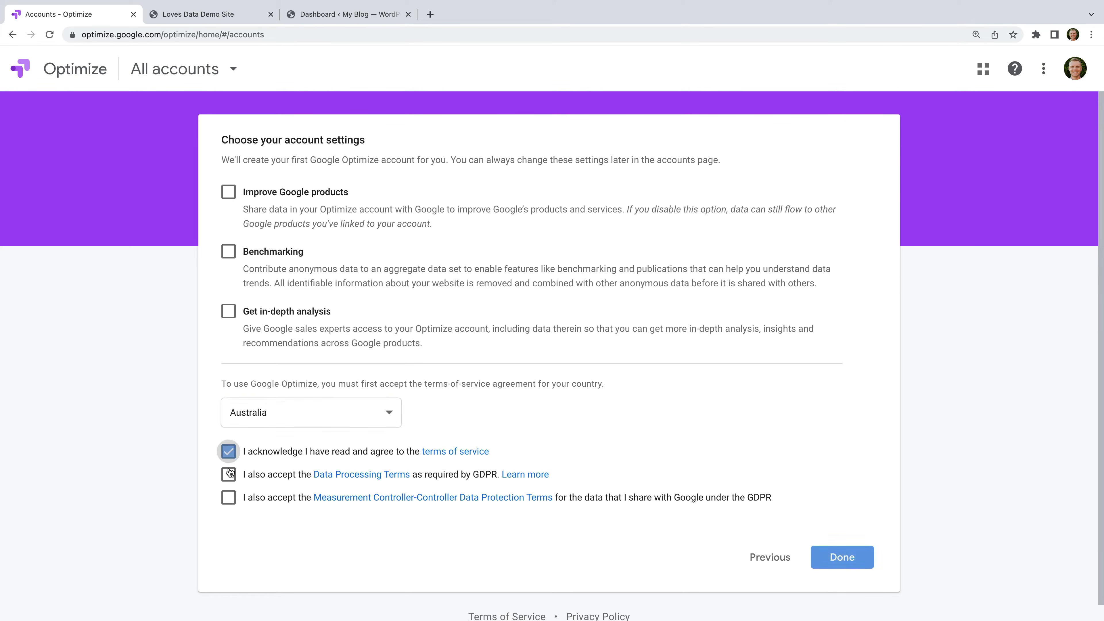
pyautogui.click(229, 474)
pyautogui.click(229, 498)
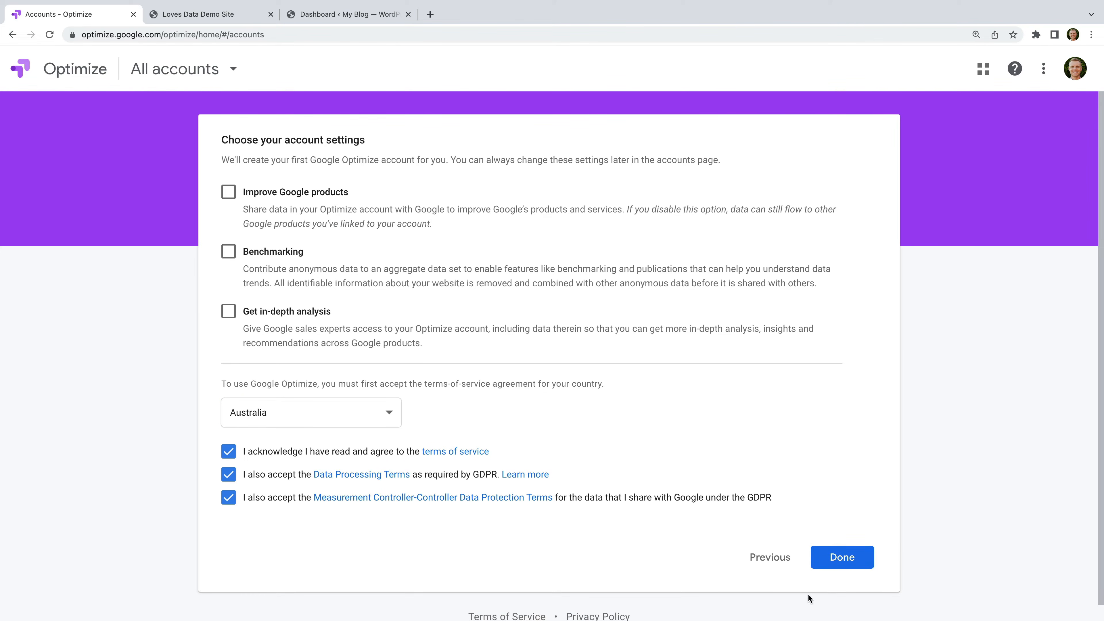
pyautogui.click(851, 560)
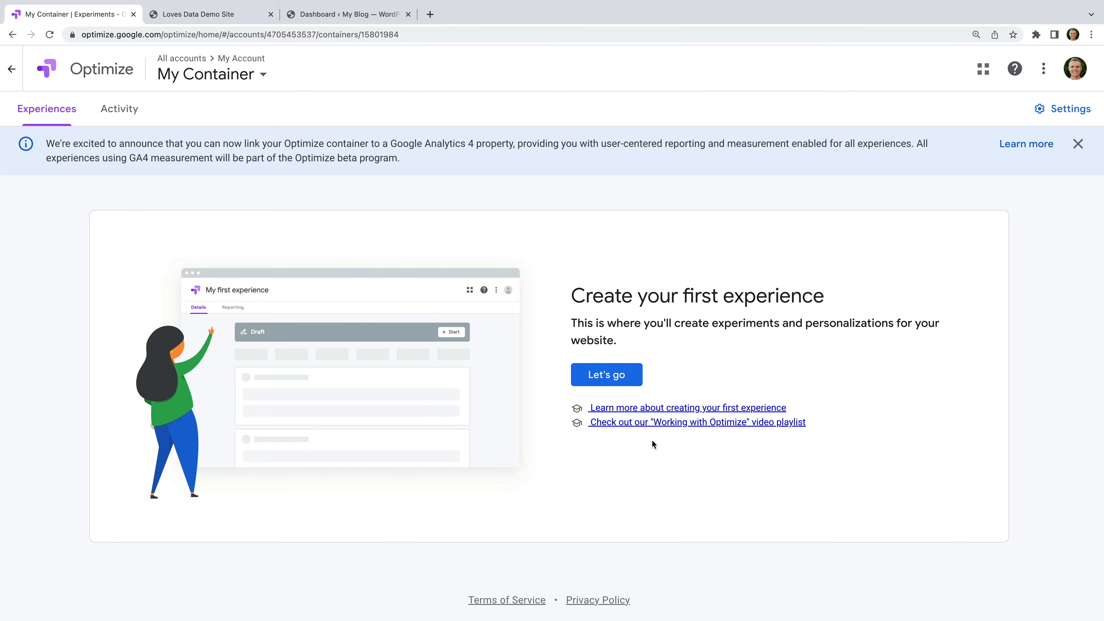
# - Link the Optimize container to the Analytics property Loves Data | GA4 Demo with the Loves Data Demo stream
pyautogui.click(1057, 114)
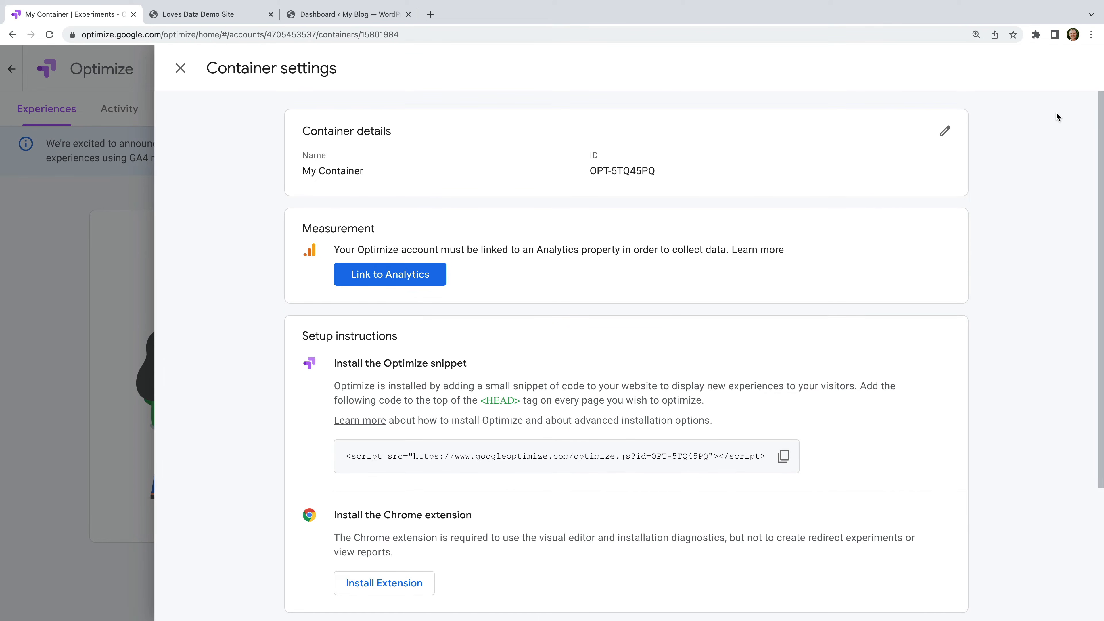
pyautogui.click(431, 277)
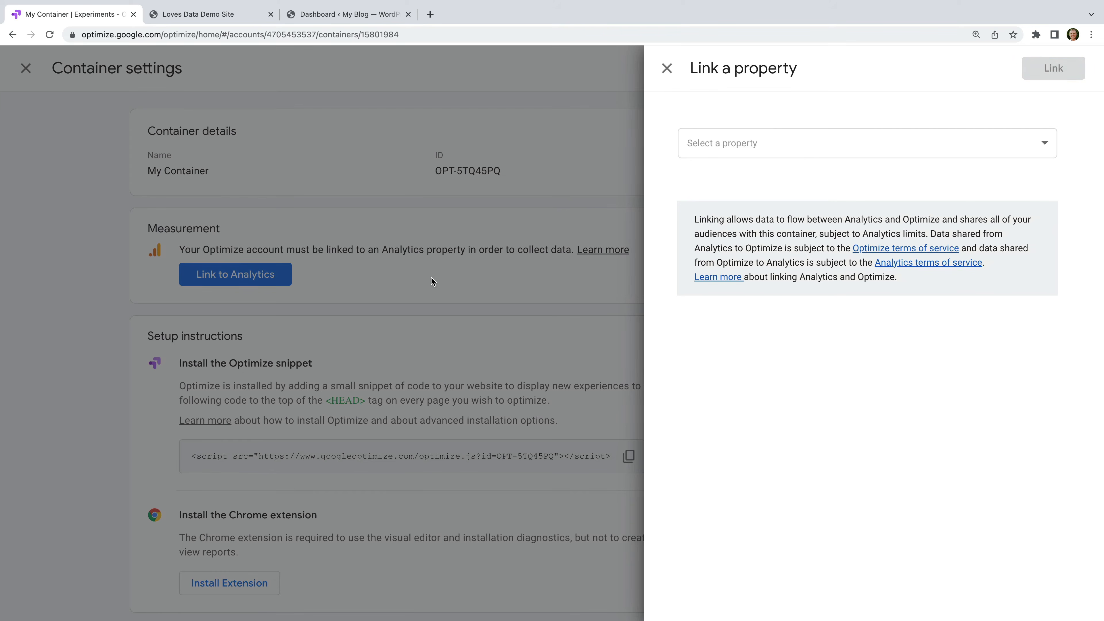
pyautogui.click(764, 157)
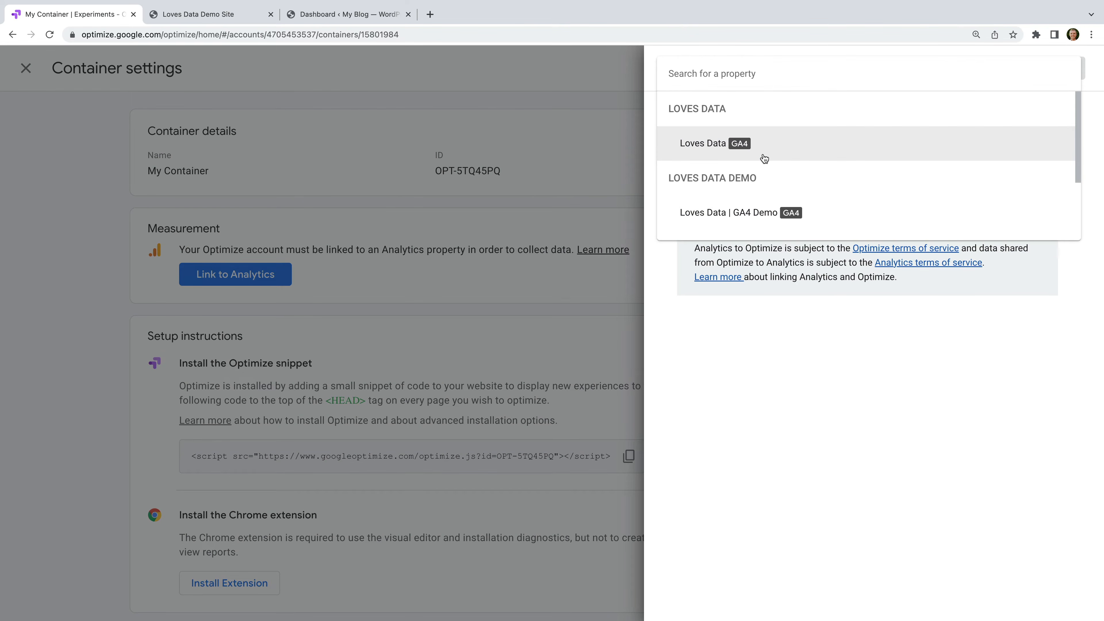
pyautogui.click(752, 212)
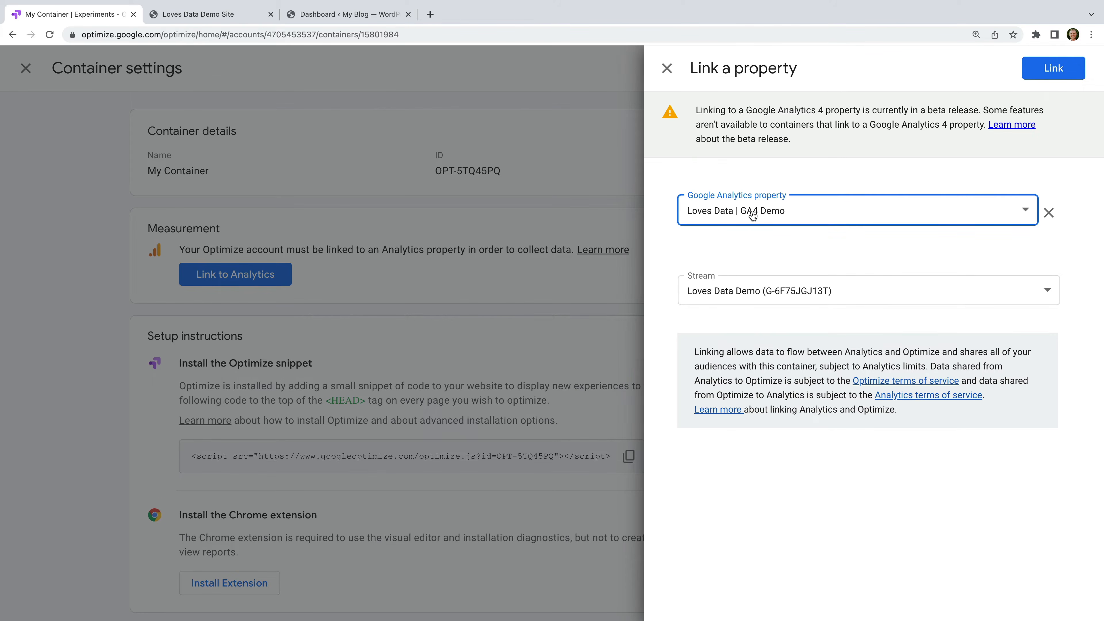
pyautogui.click(752, 216)
pyautogui.scroll(-3, 753, 216)
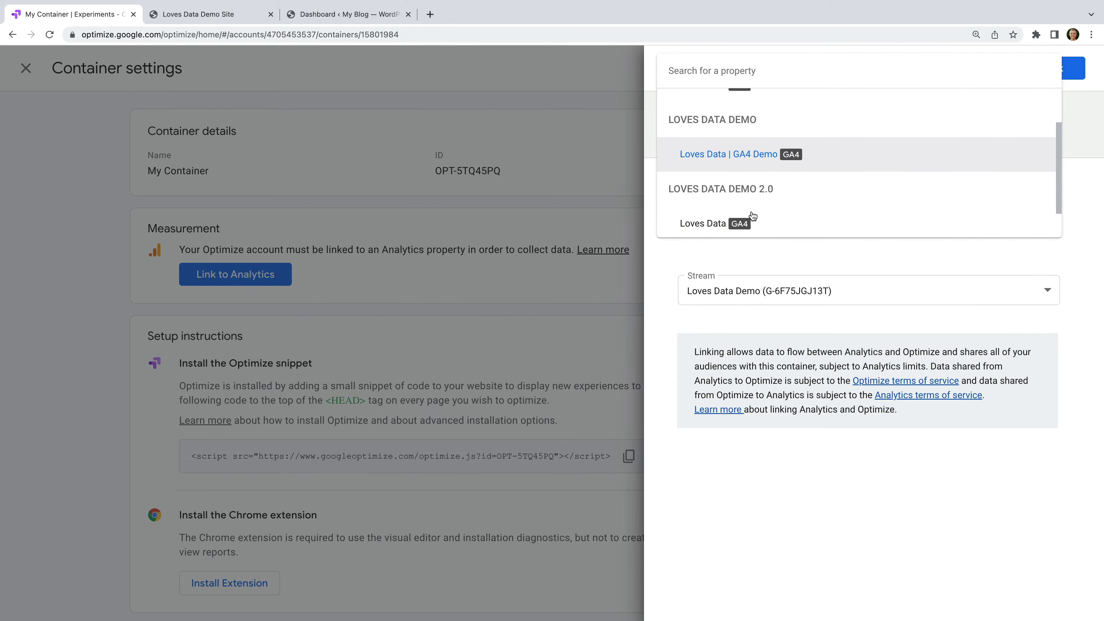
pyautogui.scroll(3, 753, 216)
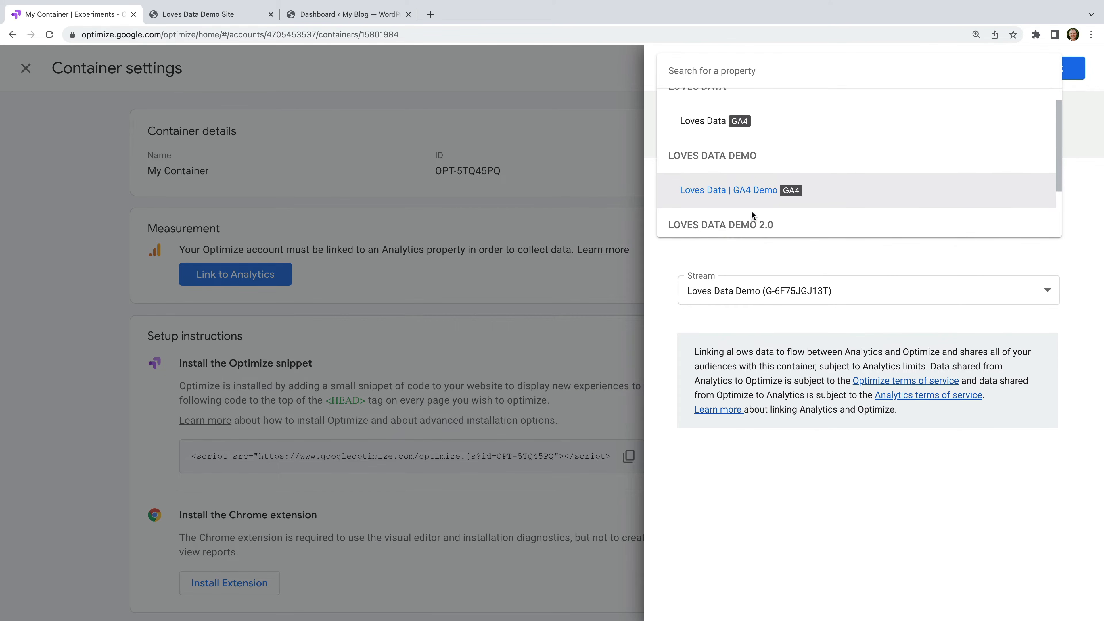
pyautogui.click(836, 207)
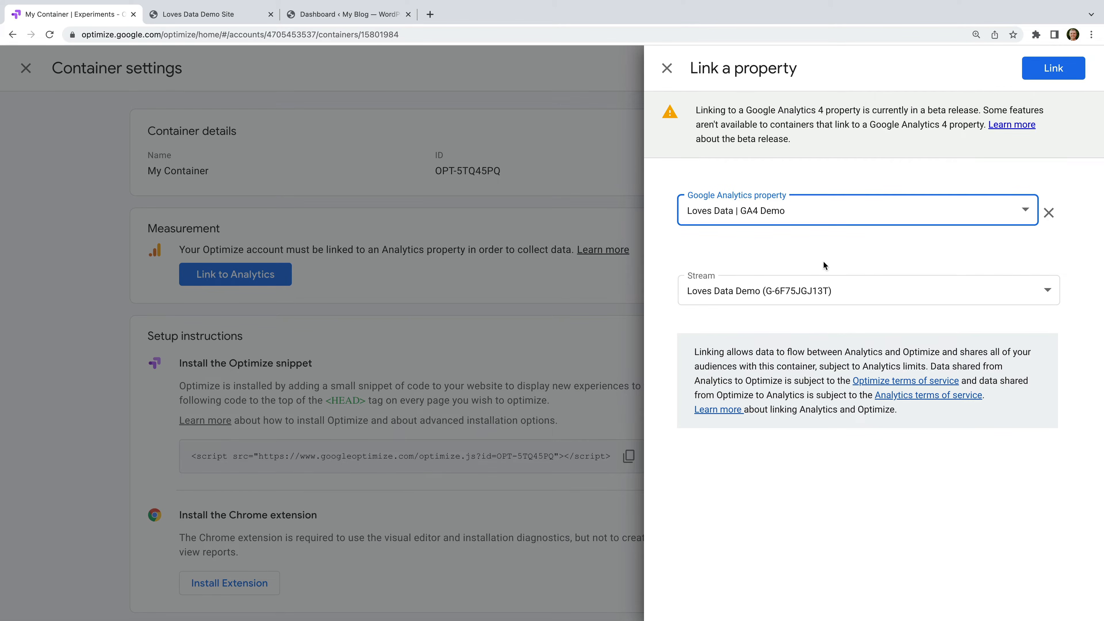
pyautogui.click(818, 290)
pyautogui.click(880, 246)
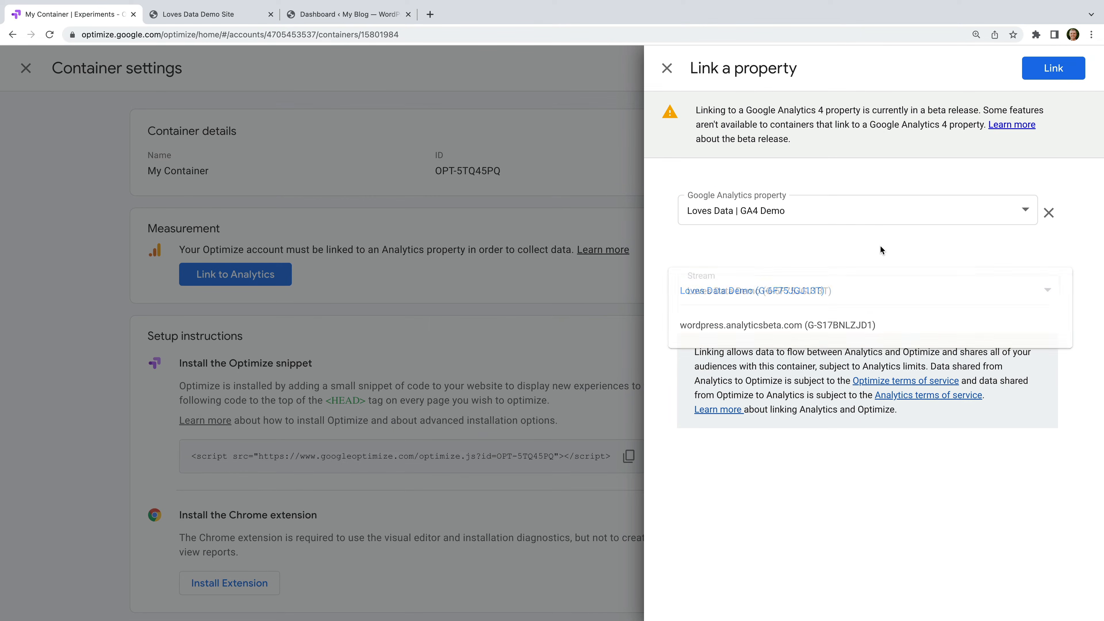
pyautogui.click(1042, 74)
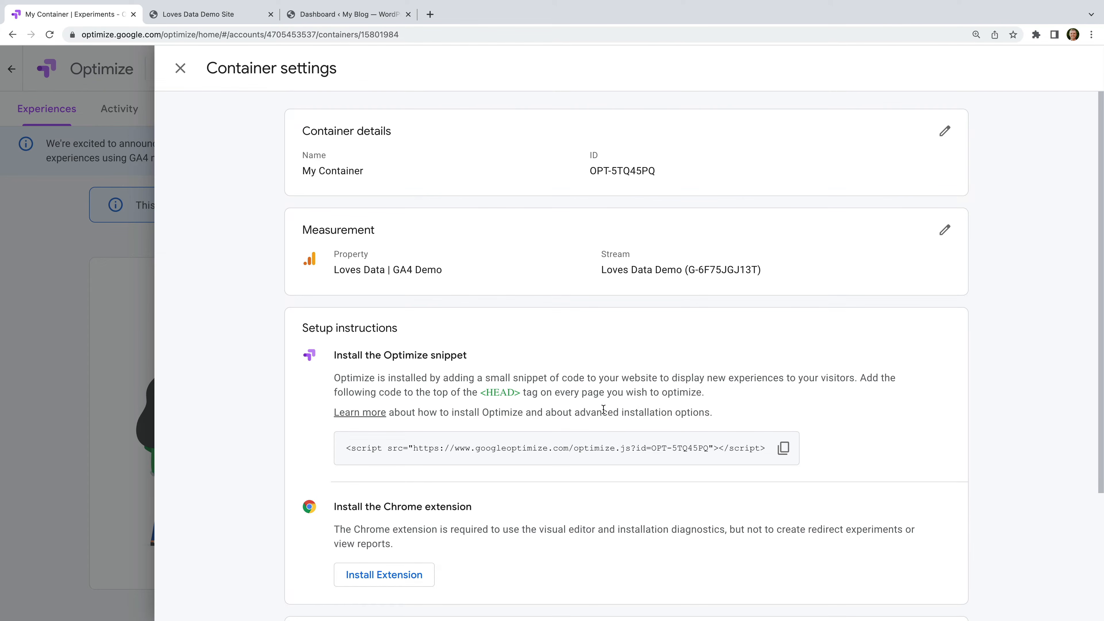
# - Copy the Optimize installation snippet and open the Code Injection settings of the Squarespace Loves Data Demo Site
pyautogui.click(784, 449)
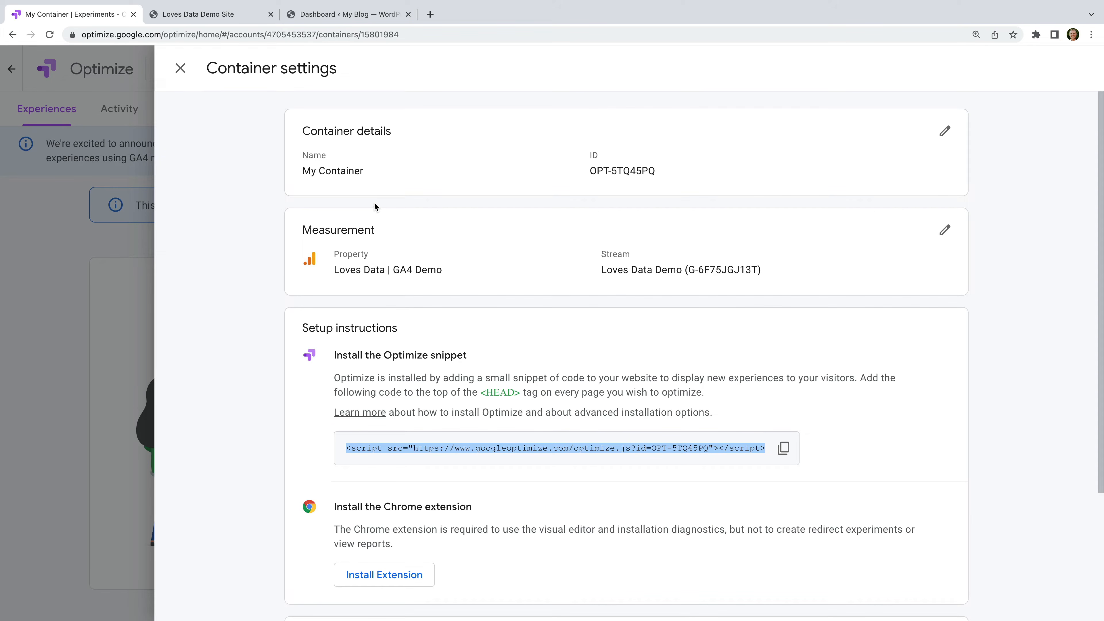
pyautogui.click(243, 15)
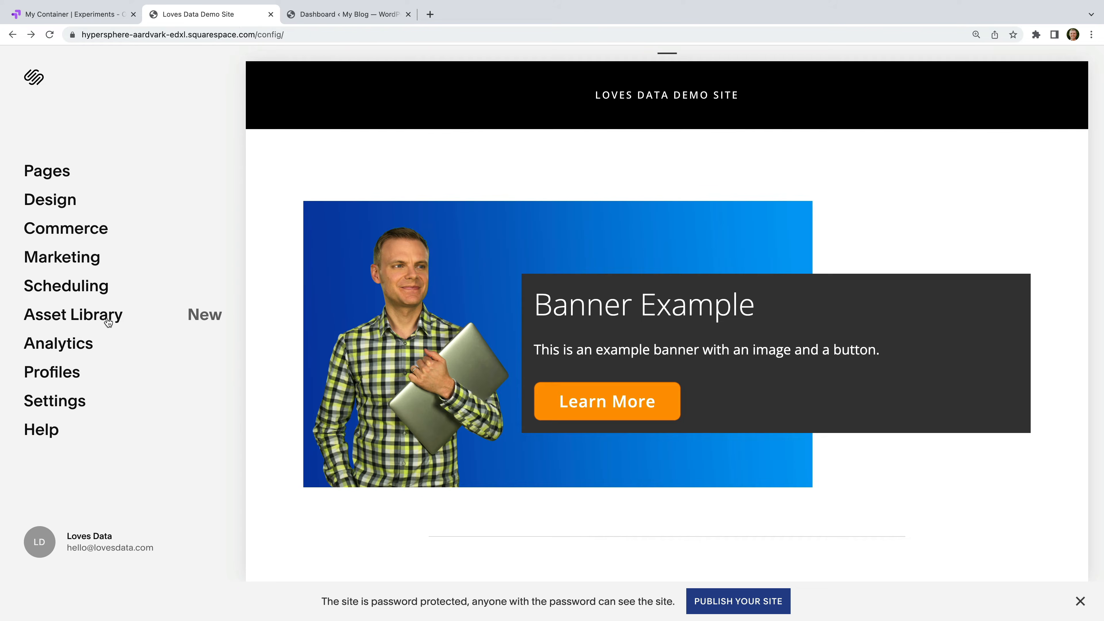
pyautogui.click(82, 406)
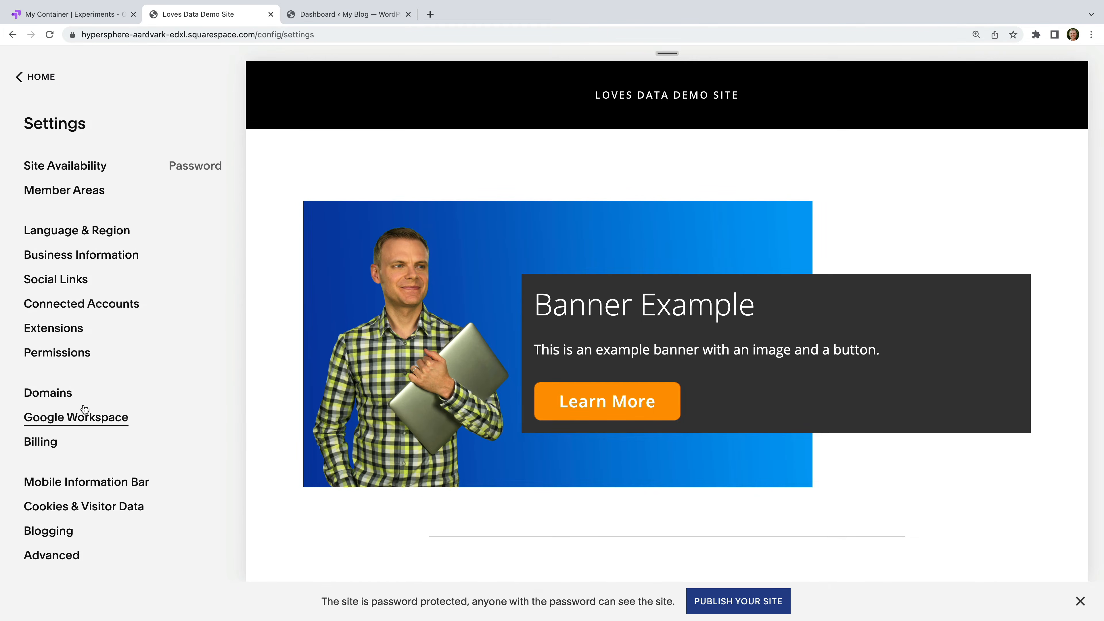
pyautogui.click(65, 557)
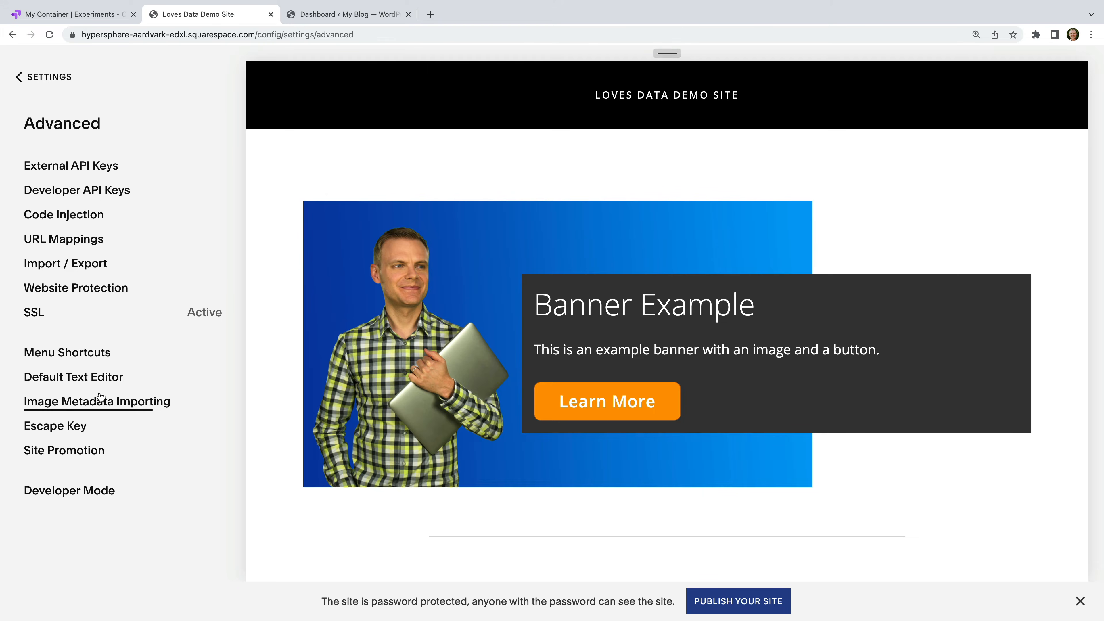
pyautogui.click(94, 215)
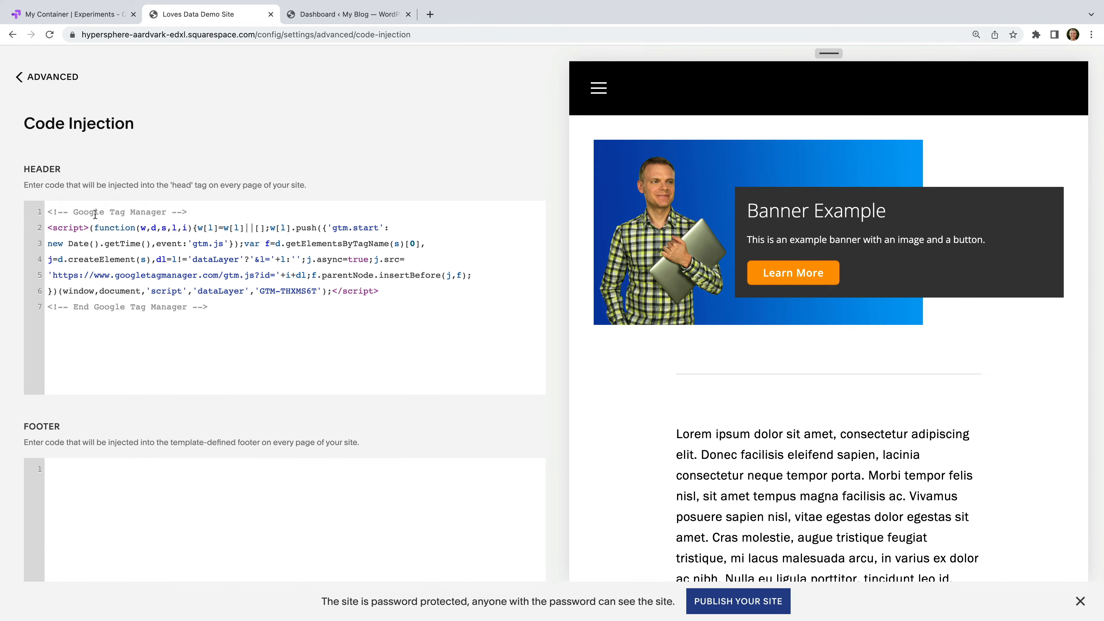
# - Paste the Optimize snippet on a new first line of the header code, above the Google Tag Manager code, and save
pyautogui.click(48, 212)
pyautogui.press('Return')
pyautogui.press('Up')
pyautogui.press('super+v')
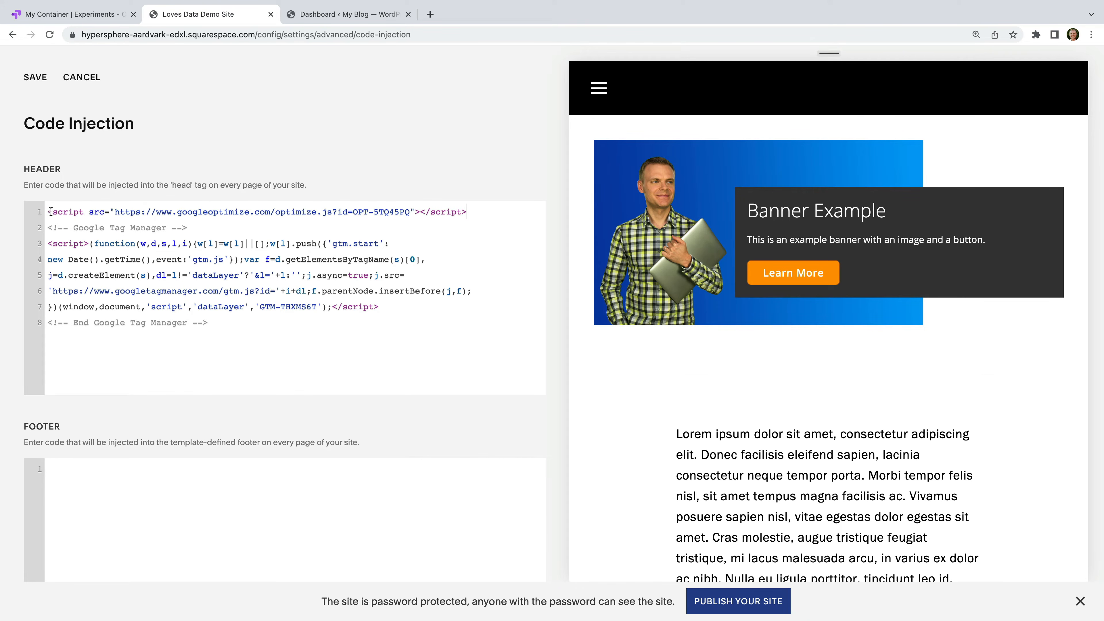
pyautogui.click(35, 78)
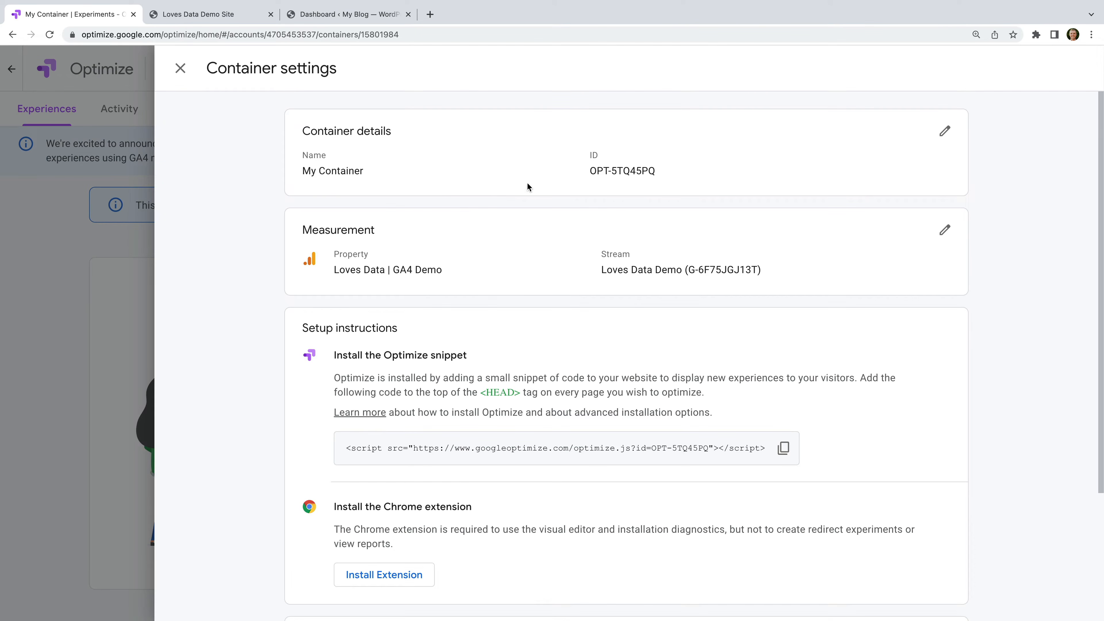
# - Copy the container ID from the Optimize container settings and open Site Kit's Connect More Services settings in the WordPress site
pyautogui.moveTo(590, 170); pyautogui.dragTo(661, 178)
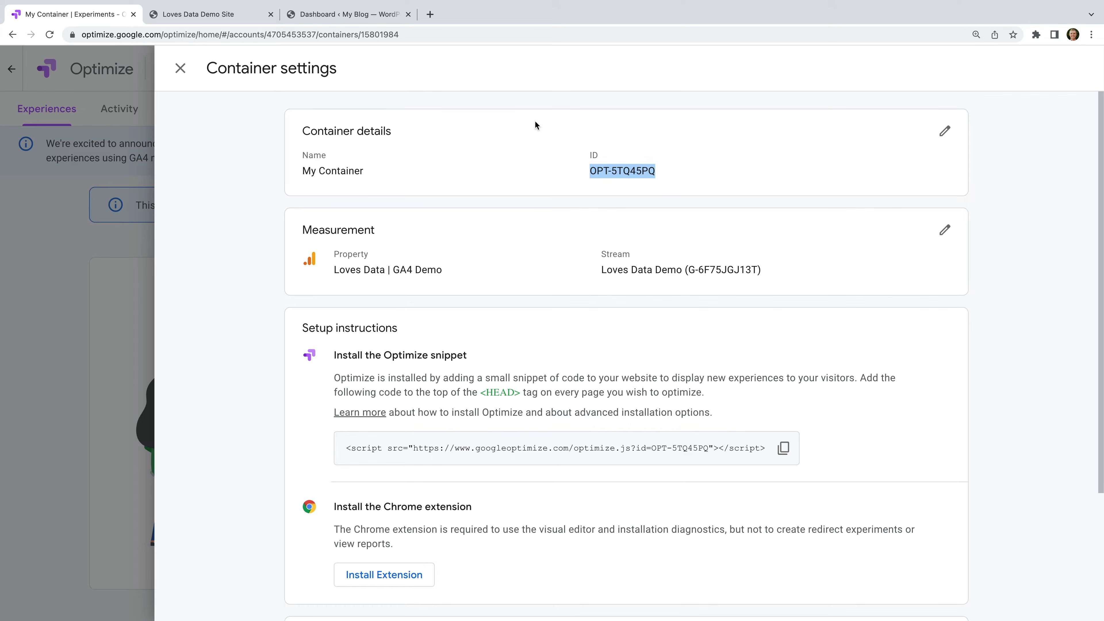
pyautogui.click(371, 21)
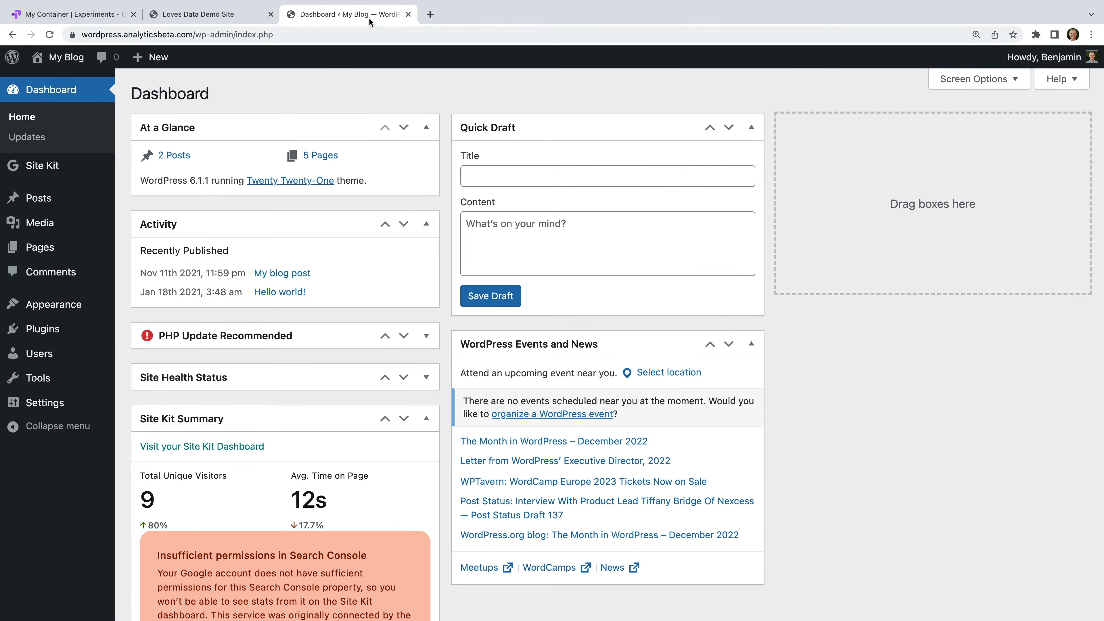
pyautogui.click(73, 175)
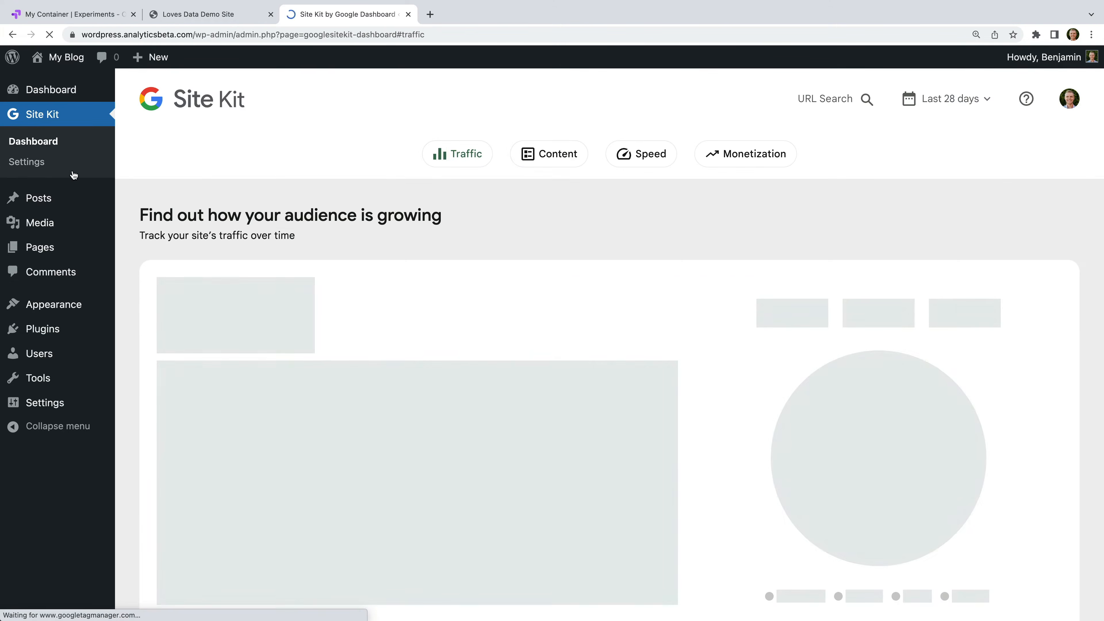
pyautogui.click(72, 174)
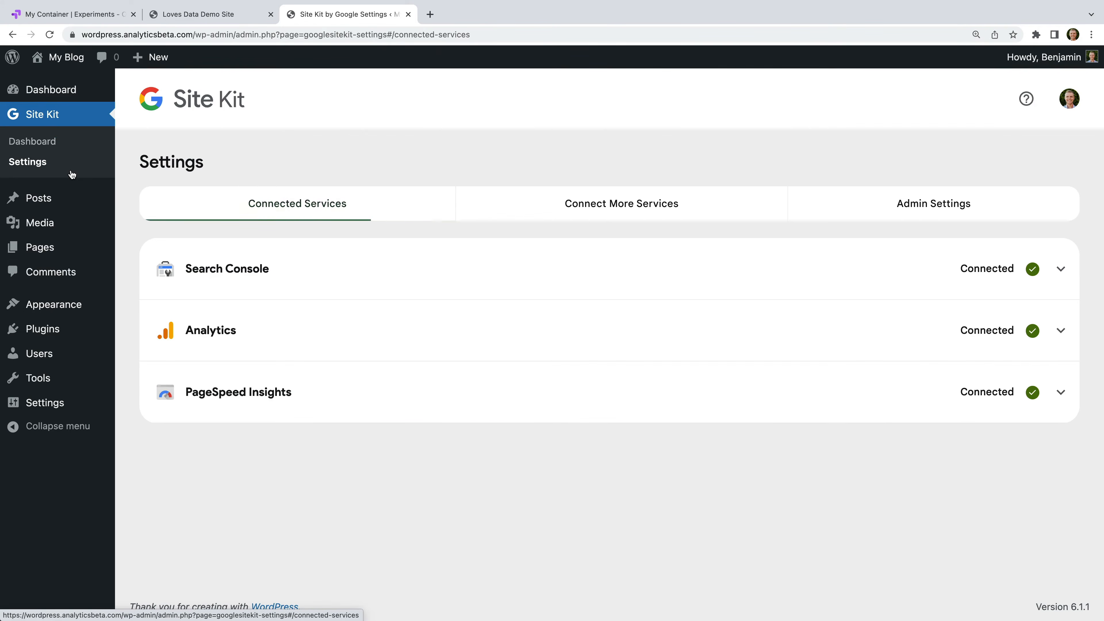
pyautogui.click(596, 213)
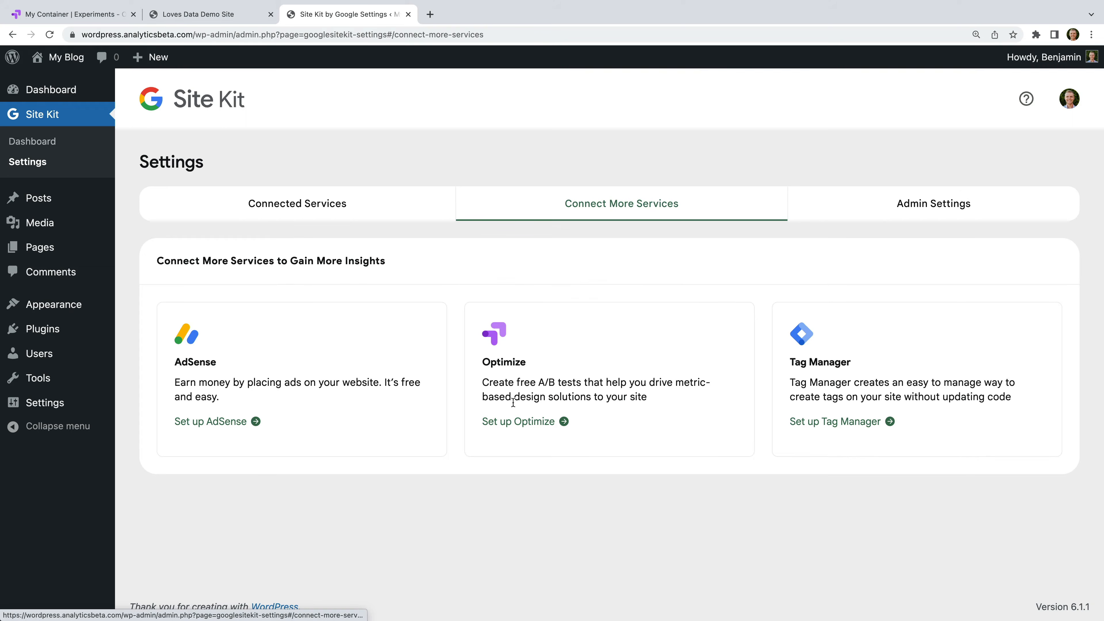
# - Set up the Optimize service in Site Kit using the copied container ID and complete its configuration
pyautogui.click(524, 422)
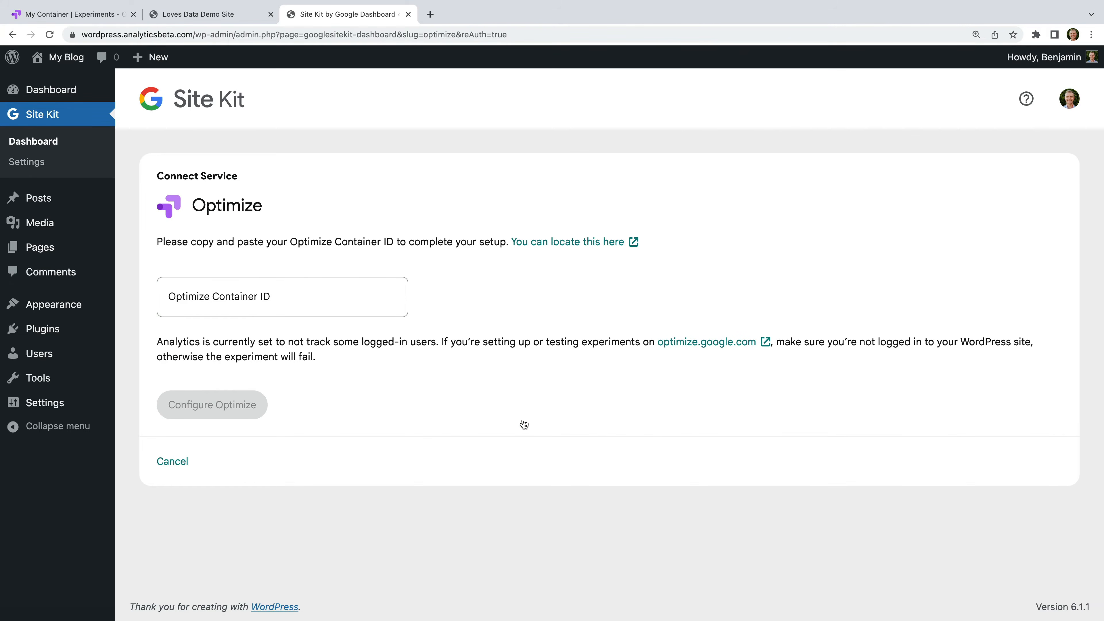
pyautogui.click(344, 300)
pyautogui.press('super+v')
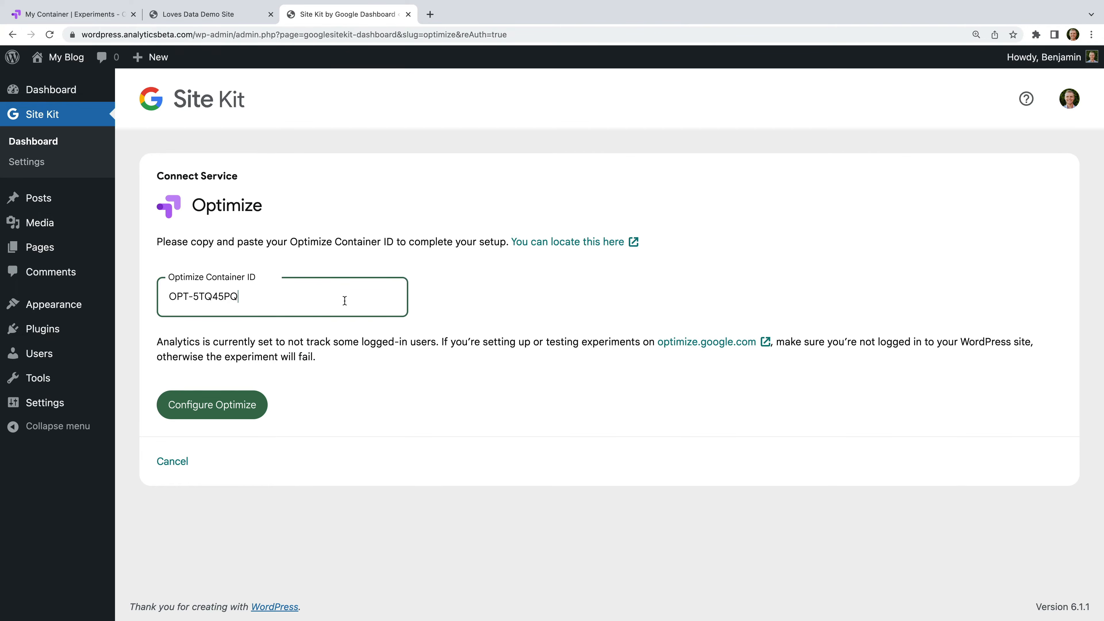
pyautogui.click(250, 408)
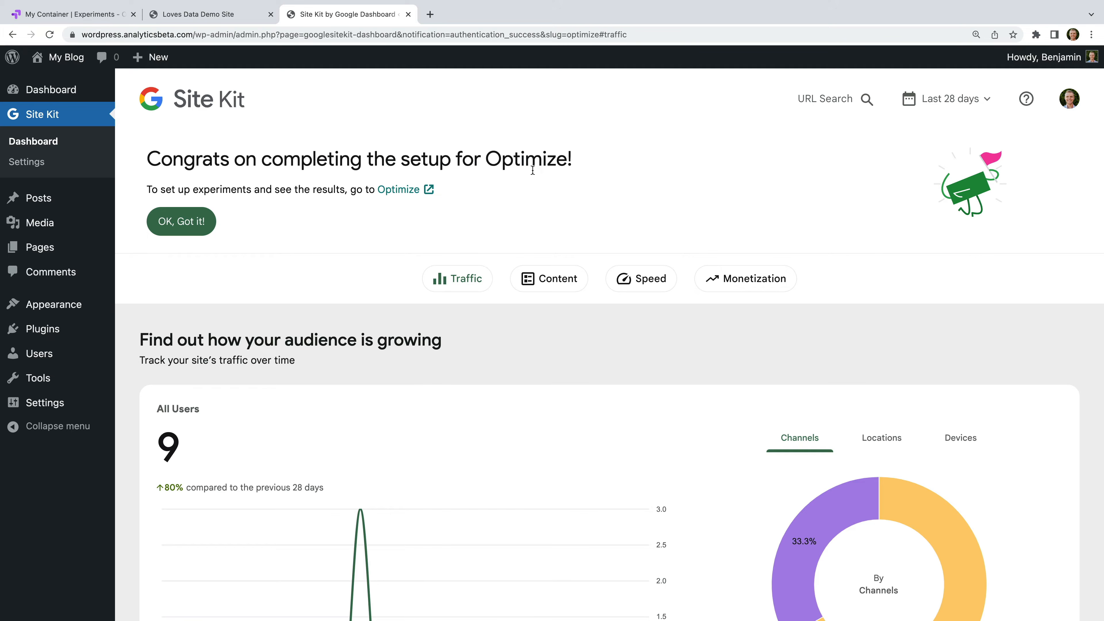
# - Install the Google Optimize Chrome extension from the Optimize container settings and close those settings
pyautogui.click(110, 22)
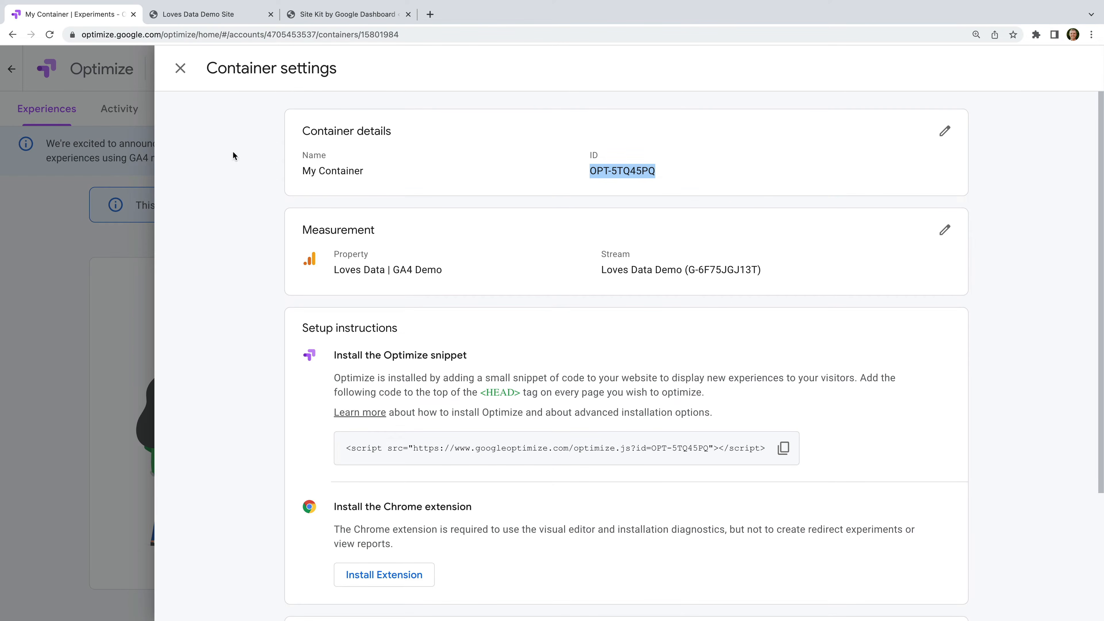
pyautogui.scroll(-4, 394, 249)
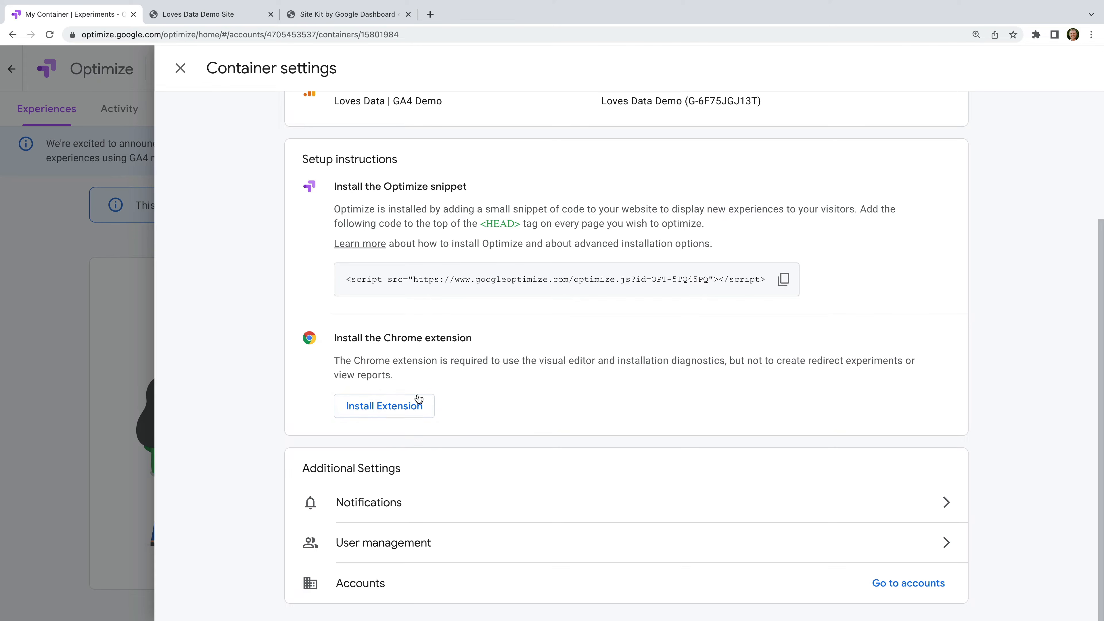
pyautogui.click(404, 407)
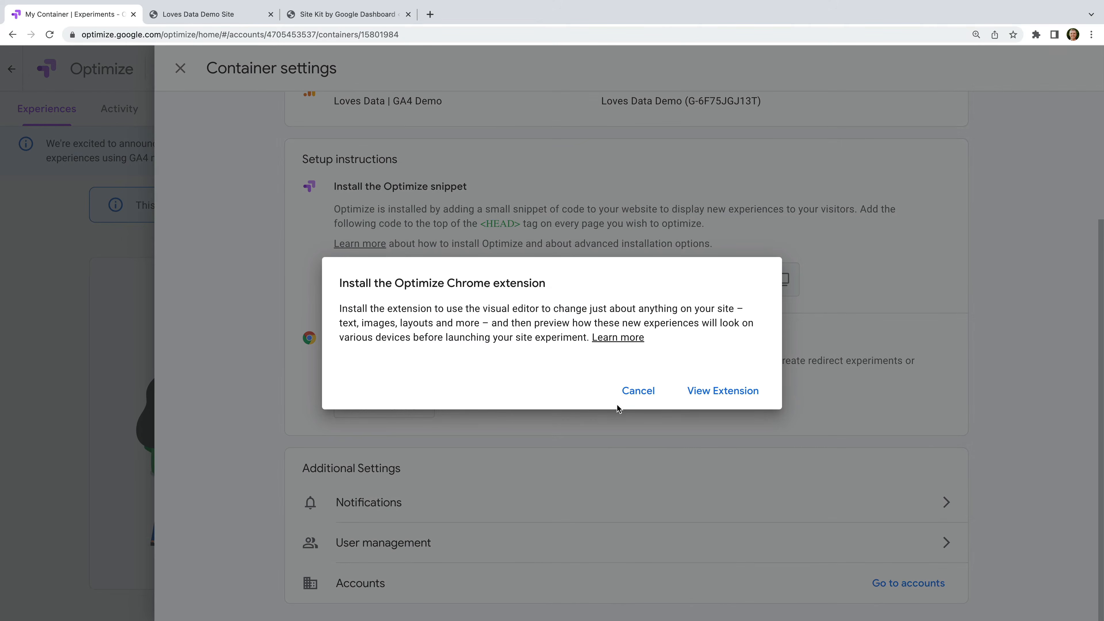
pyautogui.click(693, 394)
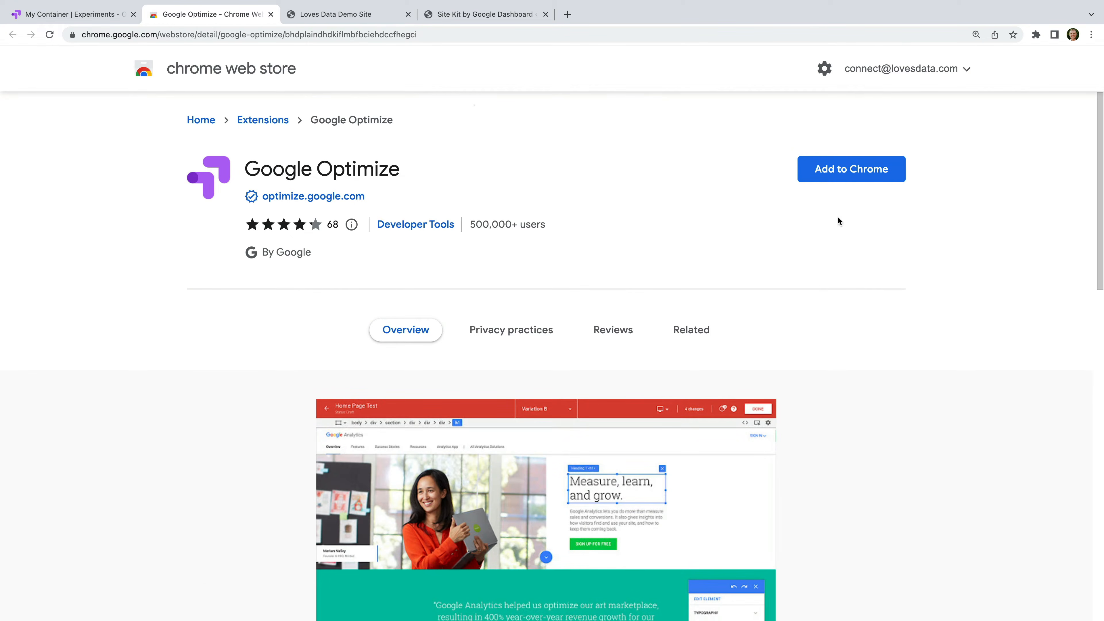
pyautogui.click(845, 177)
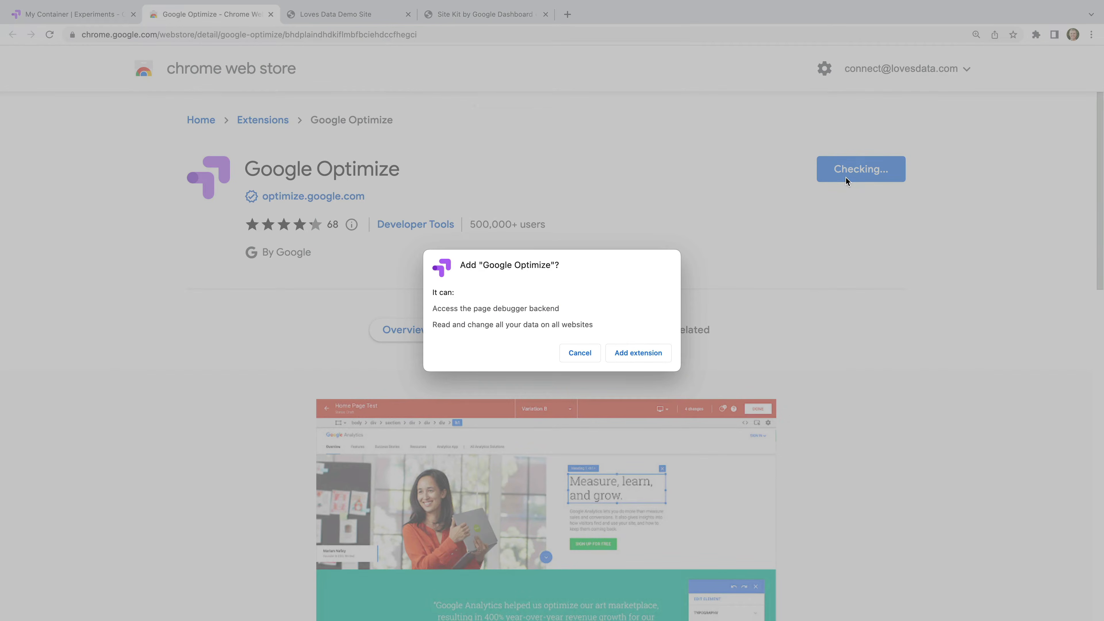
pyautogui.click(629, 357)
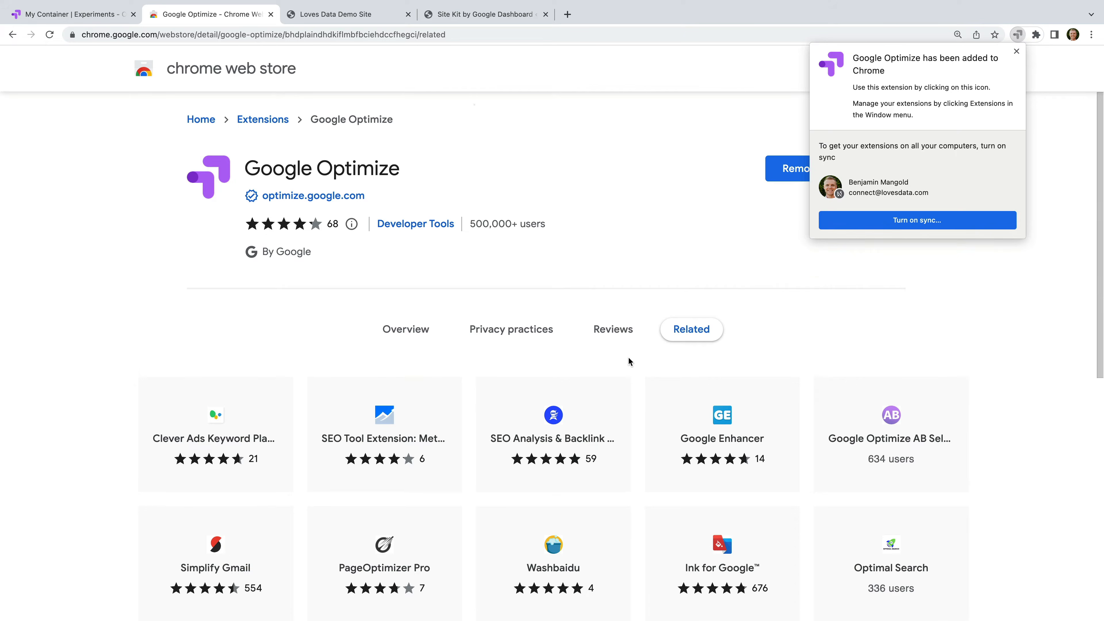
pyautogui.click(99, 15)
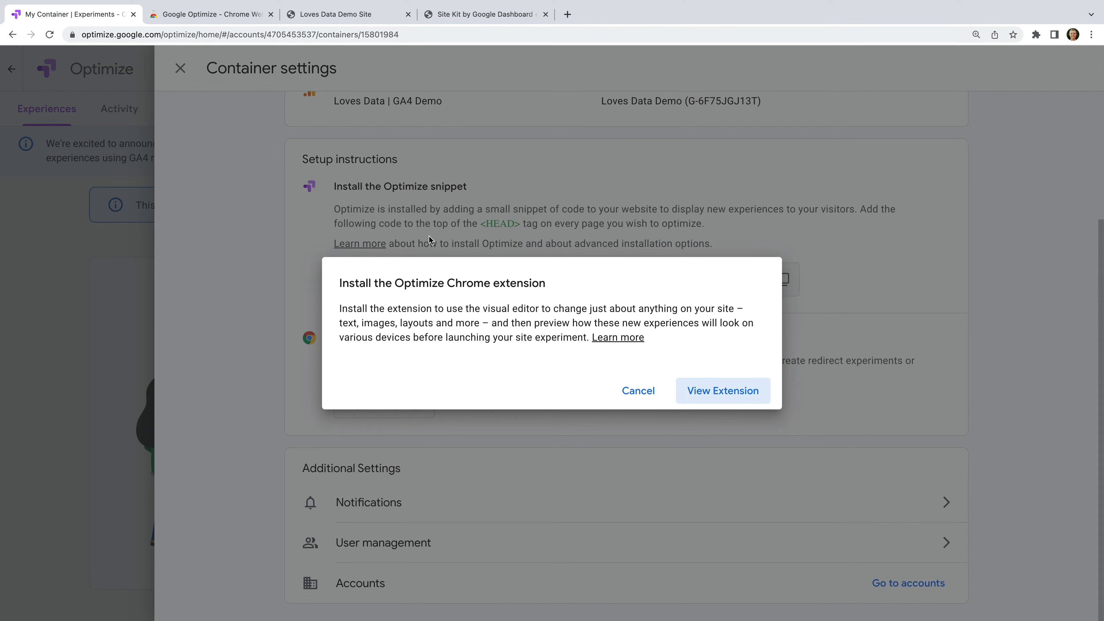
pyautogui.click(638, 391)
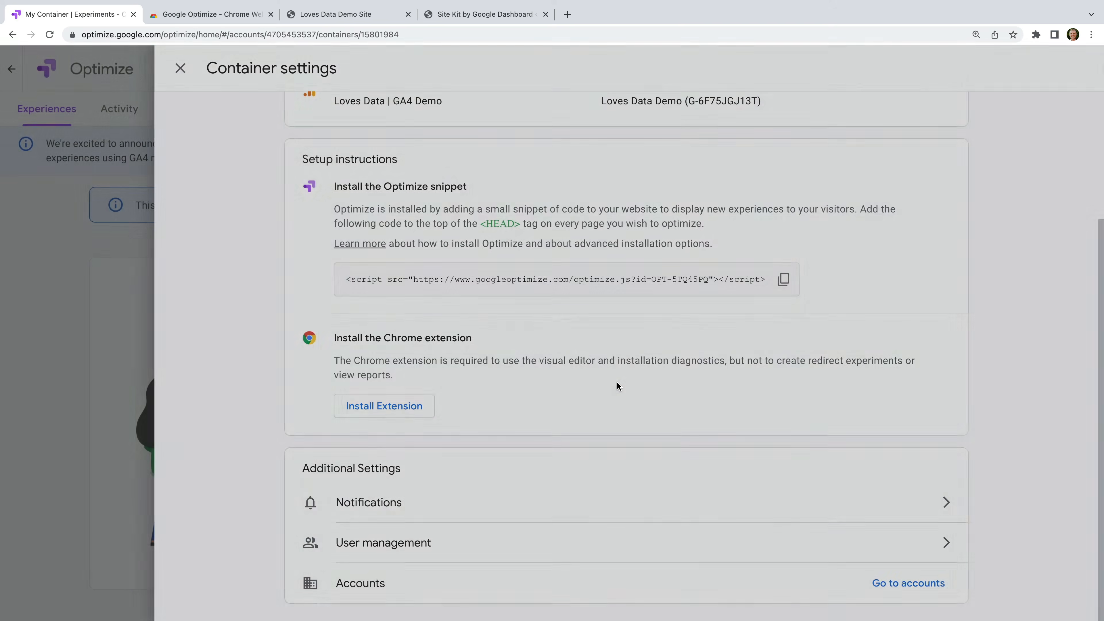
pyautogui.click(181, 68)
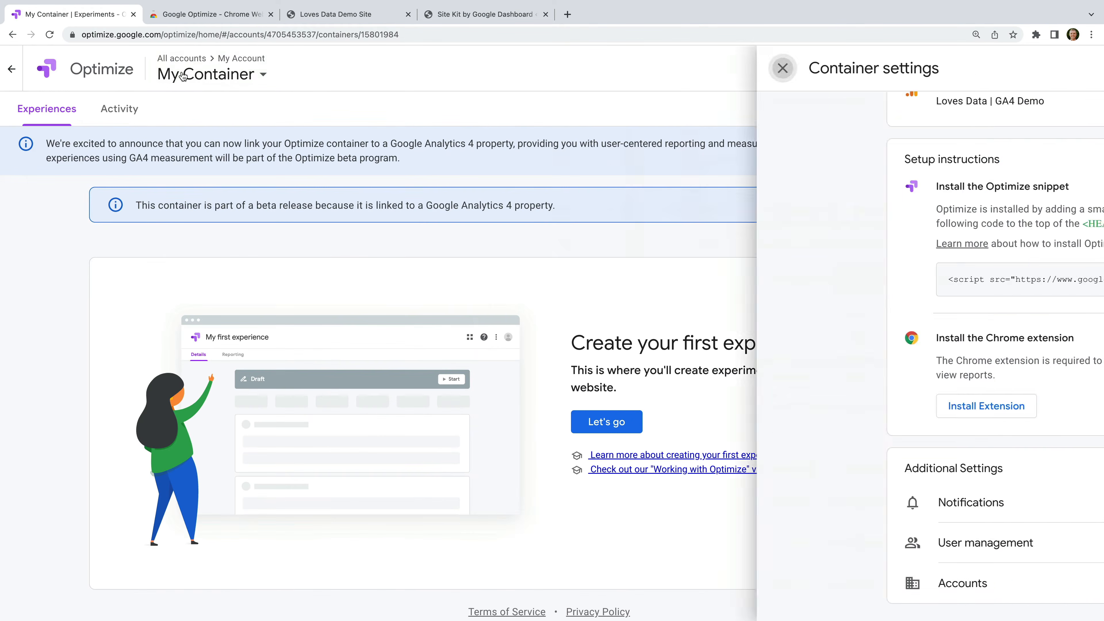
pyautogui.click(633, 432)
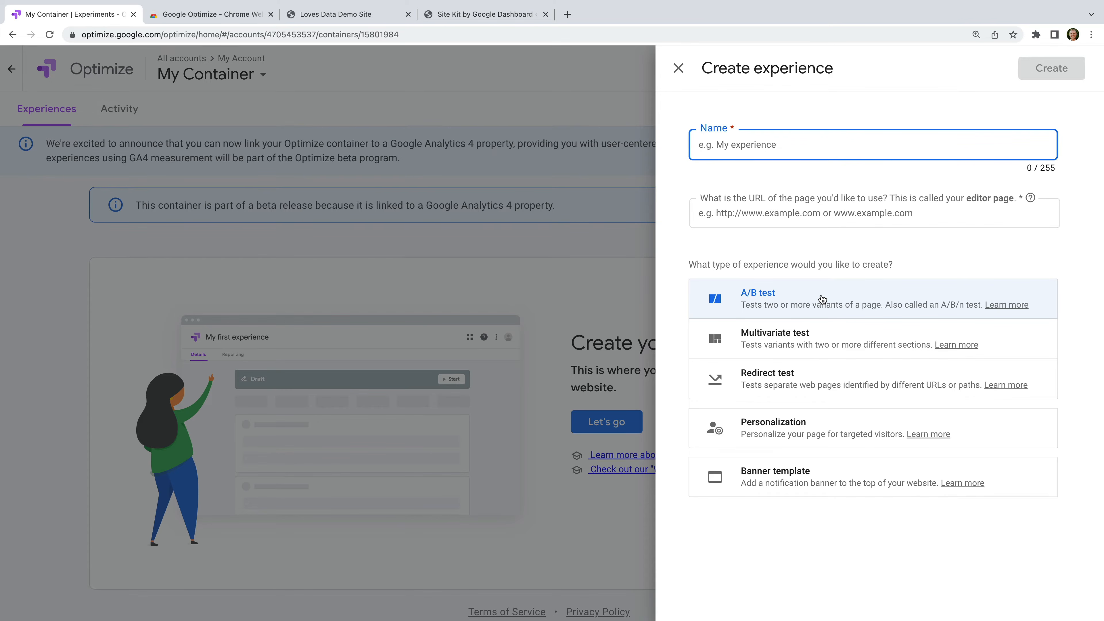
pyautogui.write('Main Menu')
pyautogui.click(780, 213)
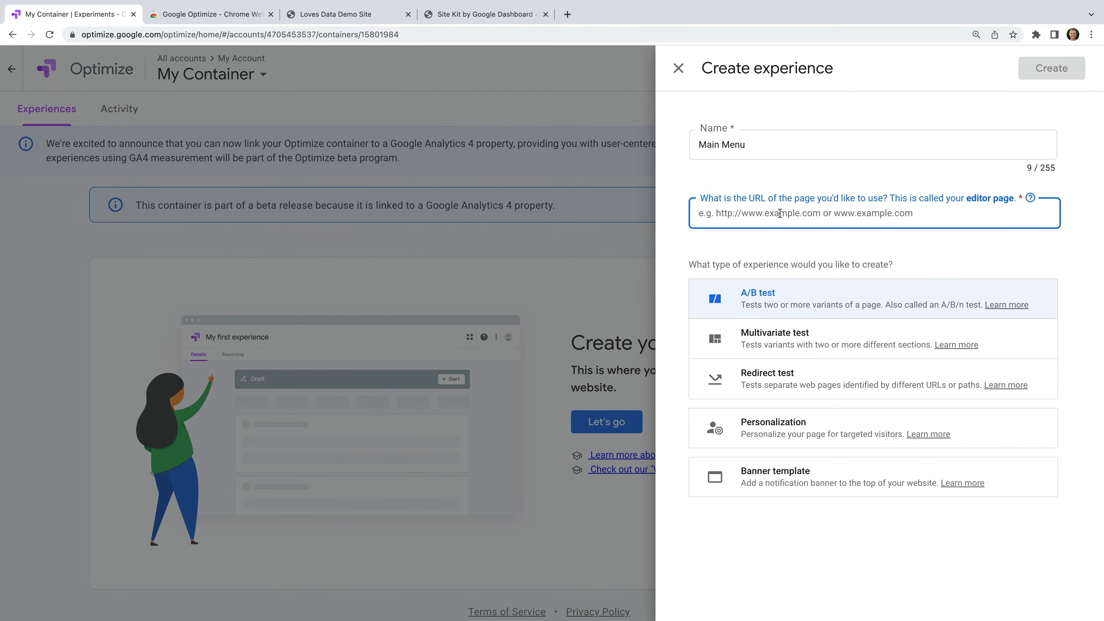
pyautogui.write('https')
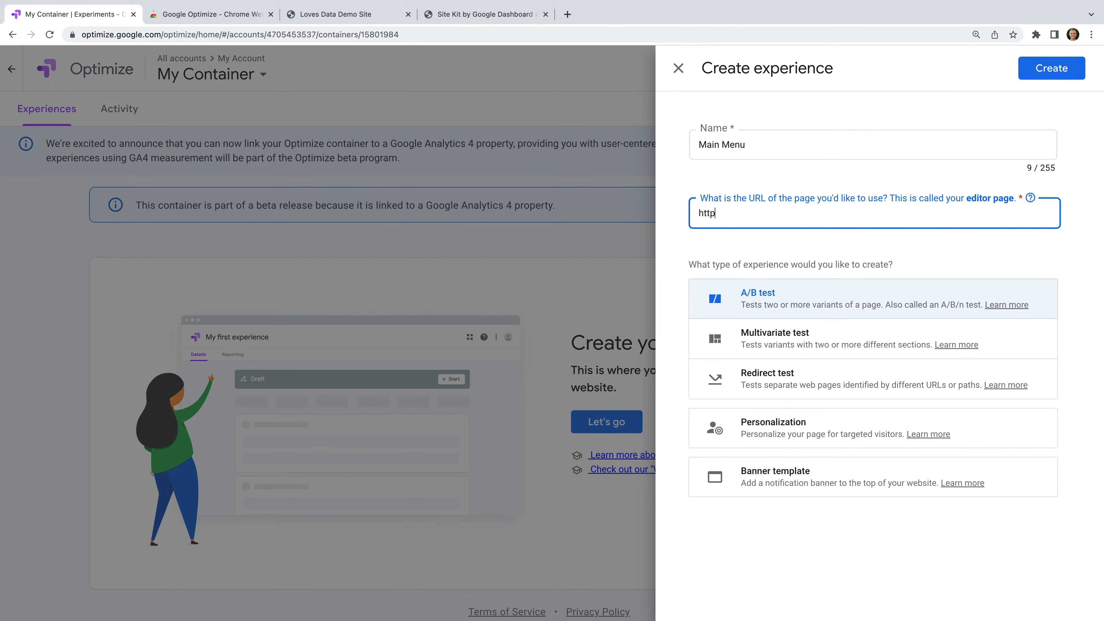
pyautogui.write('://www.lovesdata.com')
pyautogui.click(1035, 76)
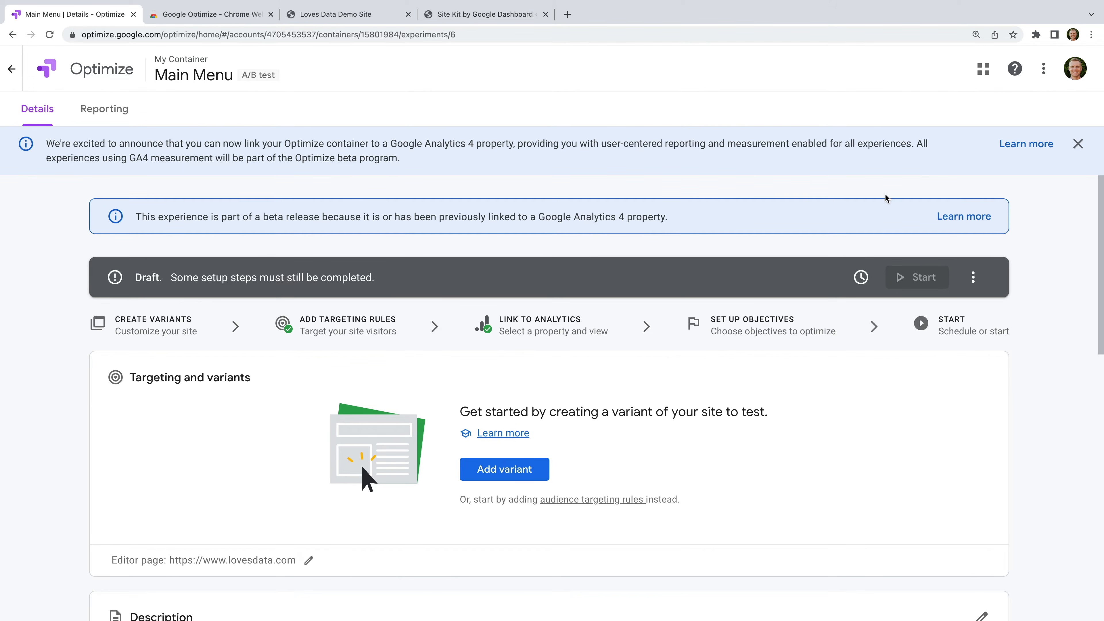
# - Add a variant named Join The Free Course to the Main Menu experiment
pyautogui.scroll(-3, 761, 296)
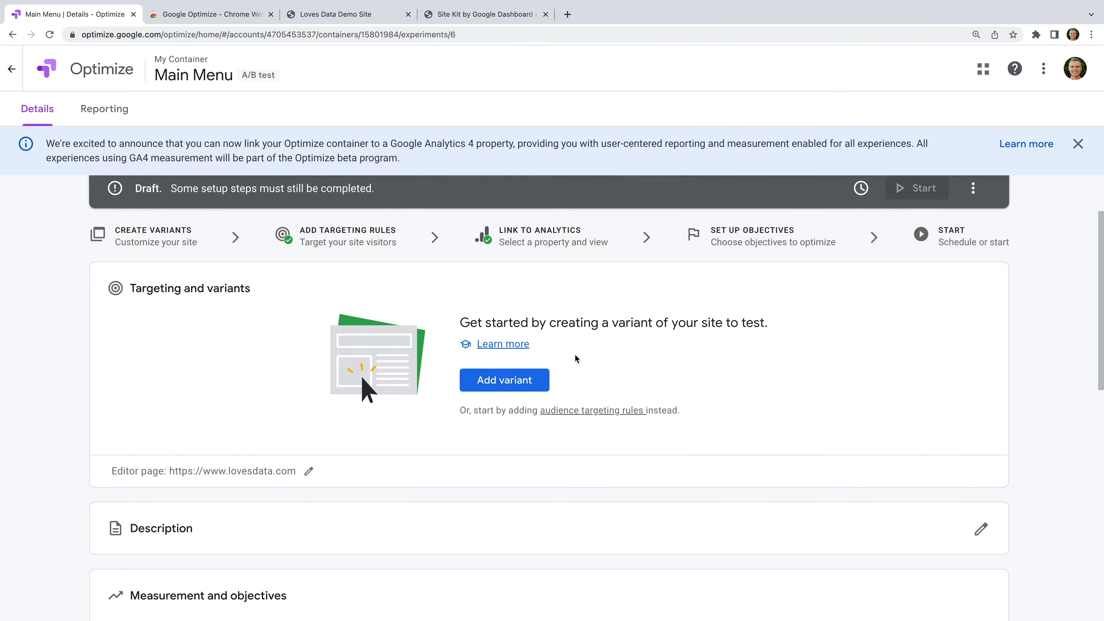
pyautogui.click(544, 373)
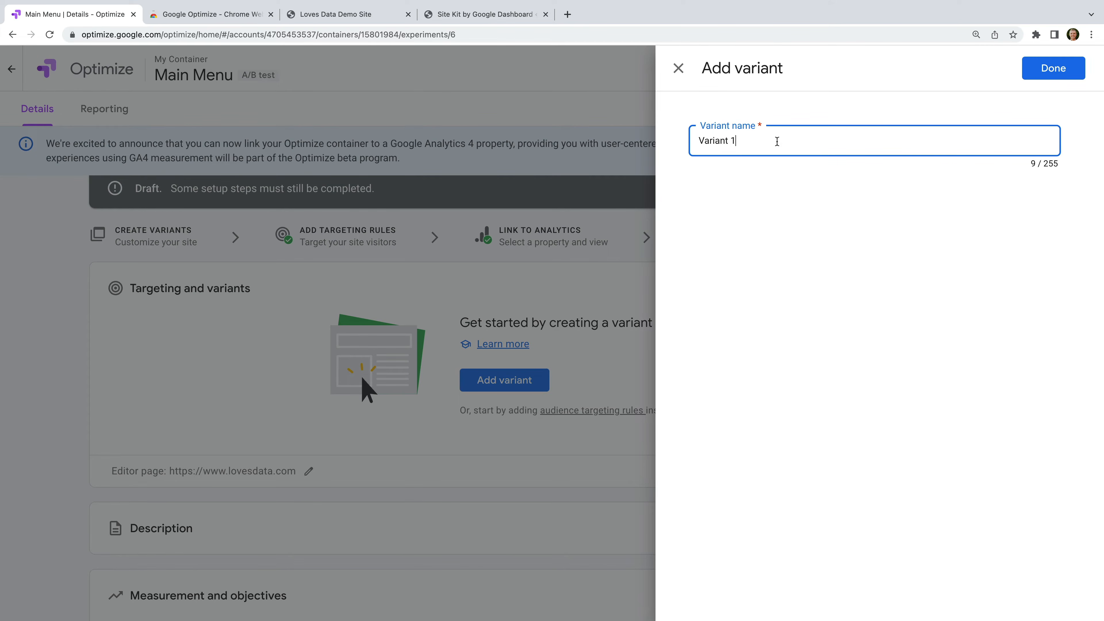
pyautogui.moveTo(737, 143); pyautogui.dragTo(702, 145)
pyautogui.write('Join The Free Course')
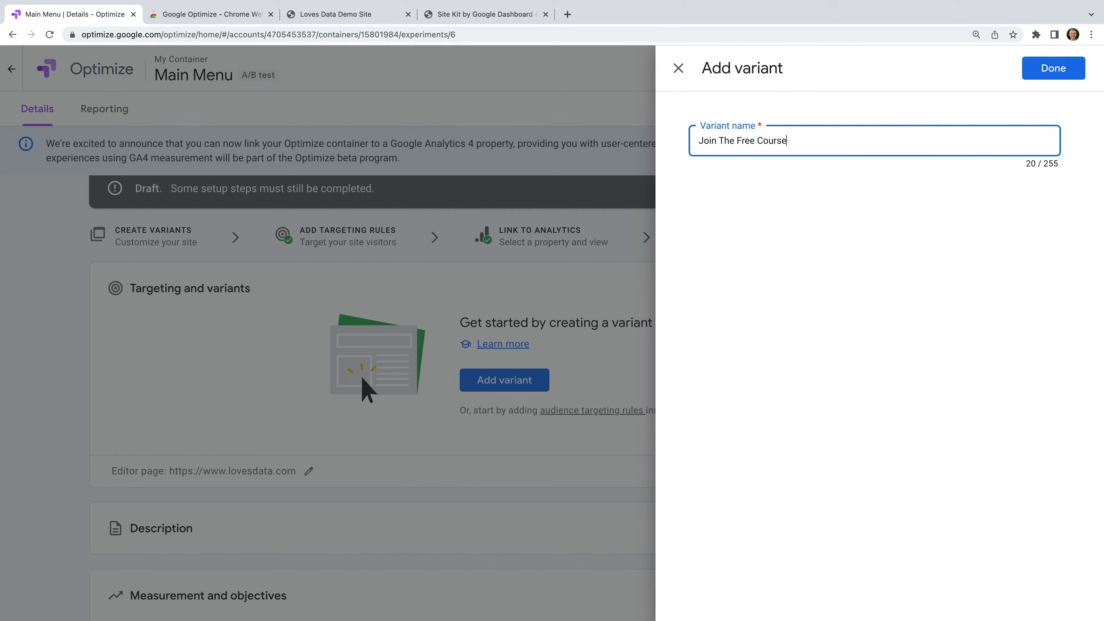
pyautogui.click(1038, 76)
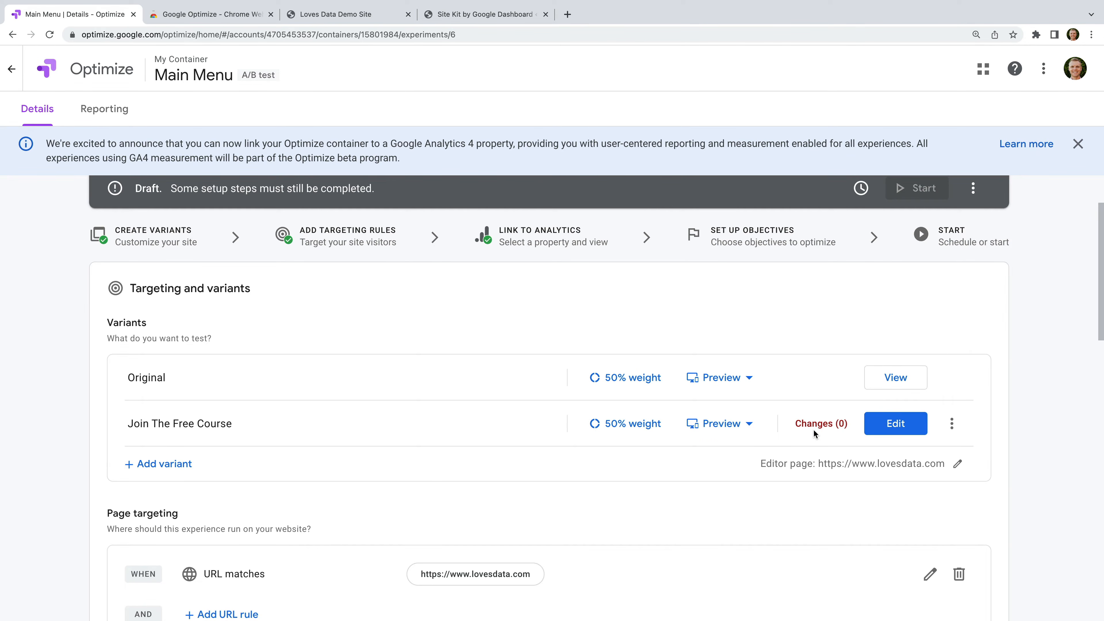
# - In the variant's visual editor, set the Free Analytics Course link's selector to use neither element id nor element class
pyautogui.click(877, 424)
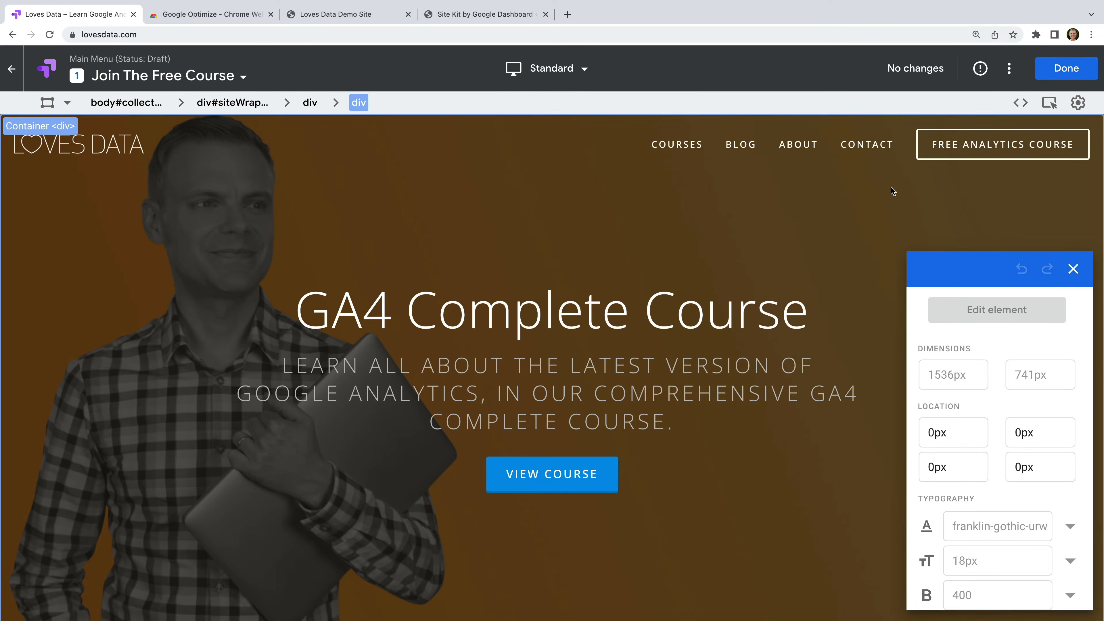
pyautogui.click(930, 151)
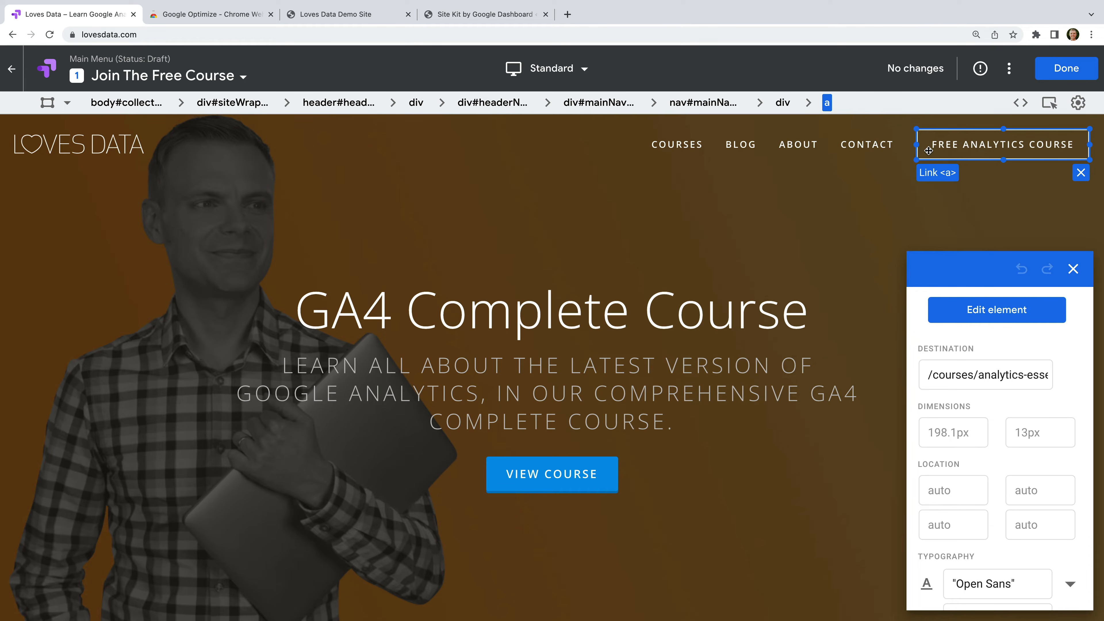
pyautogui.click(61, 108)
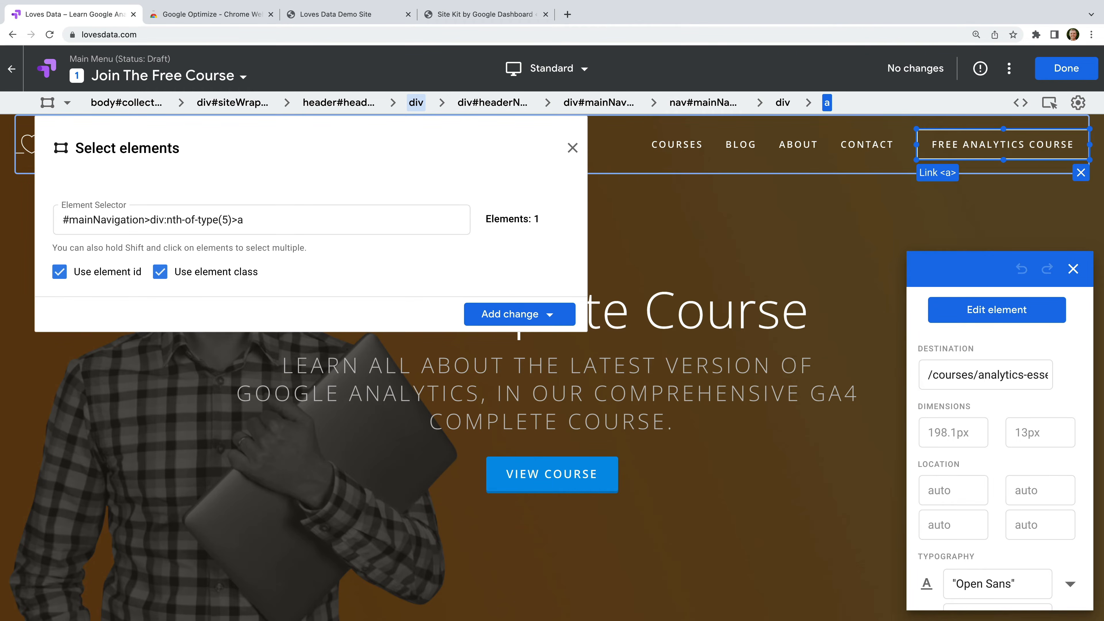
pyautogui.click(60, 274)
pyautogui.click(159, 273)
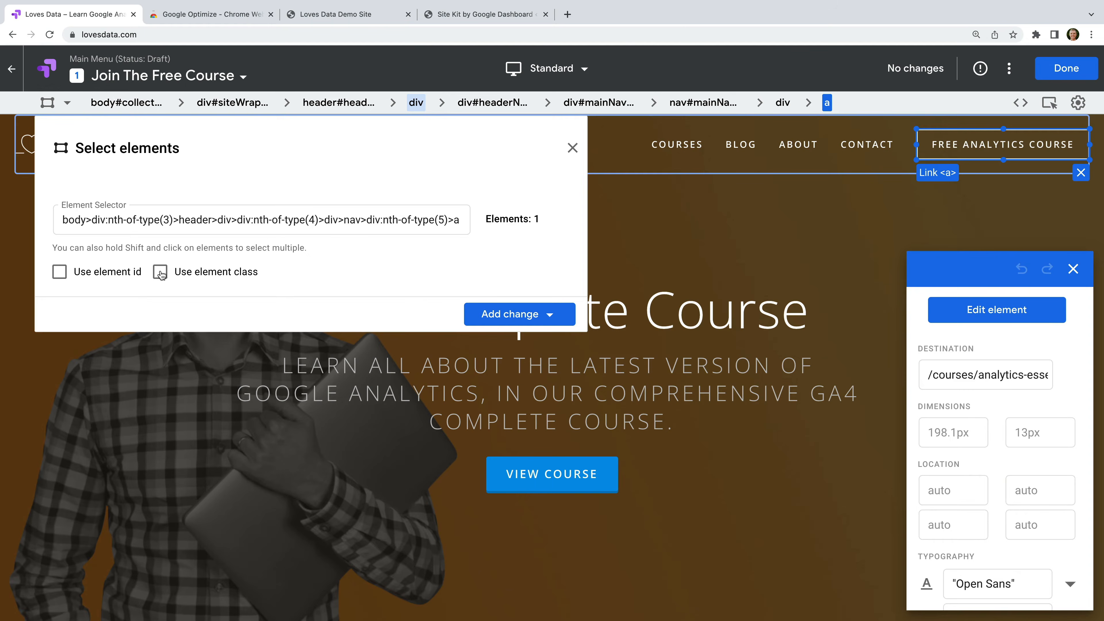
pyautogui.click(572, 148)
# - Change the Free Analytics Course link's text to JOIN THE FREE COURSE and save the variant, updating the editor page URLs to match
pyautogui.click(965, 308)
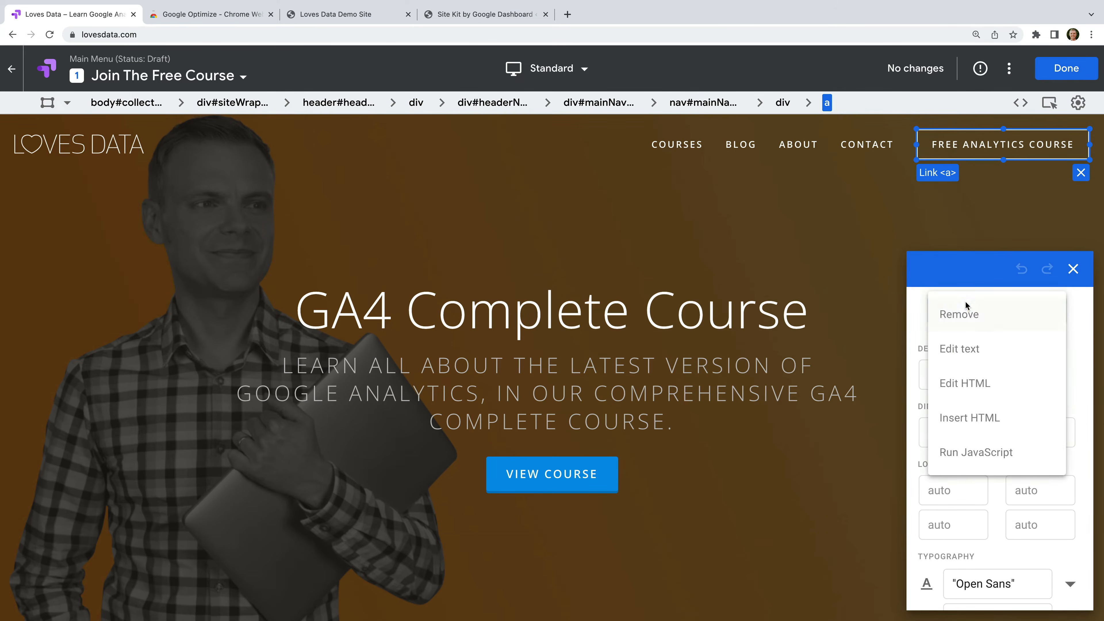
pyautogui.click(992, 347)
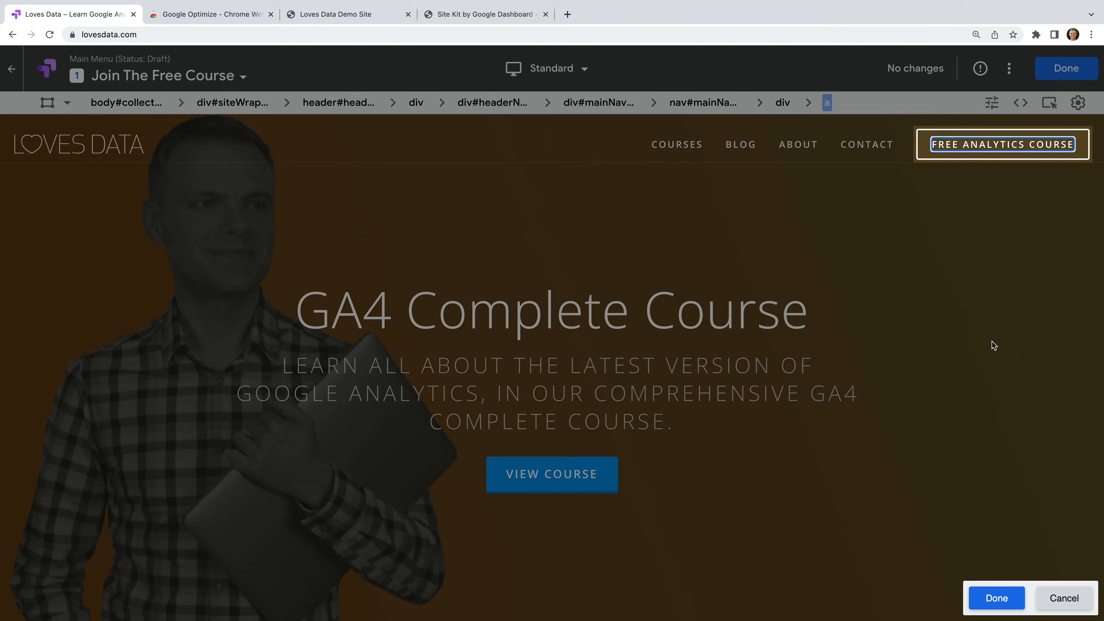
pyautogui.tripleClick(957, 145)
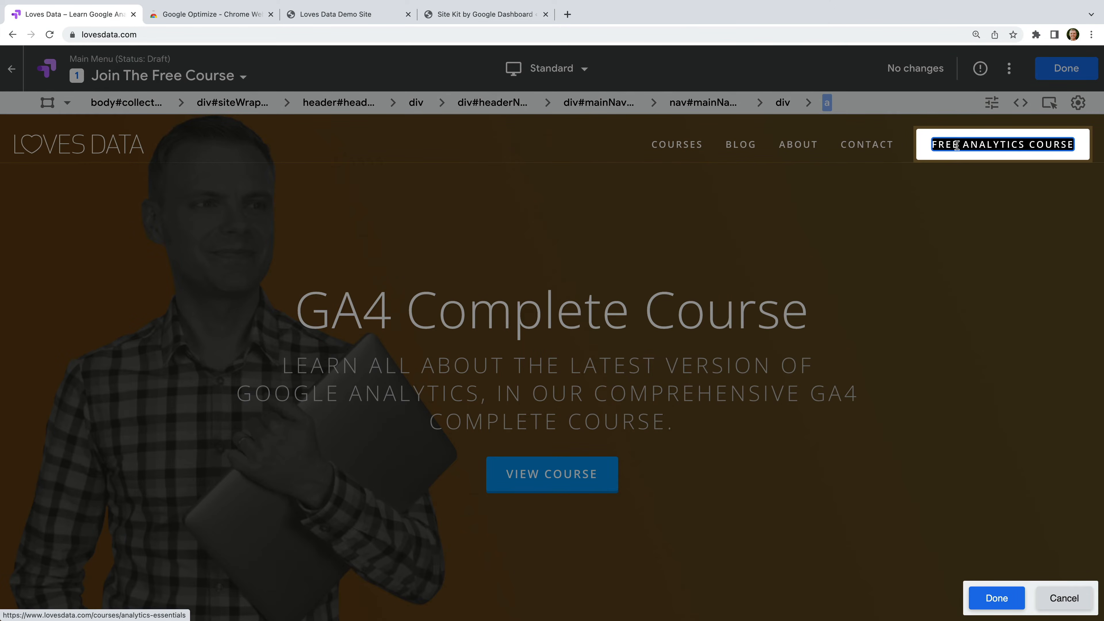
pyautogui.write('JOIN T')
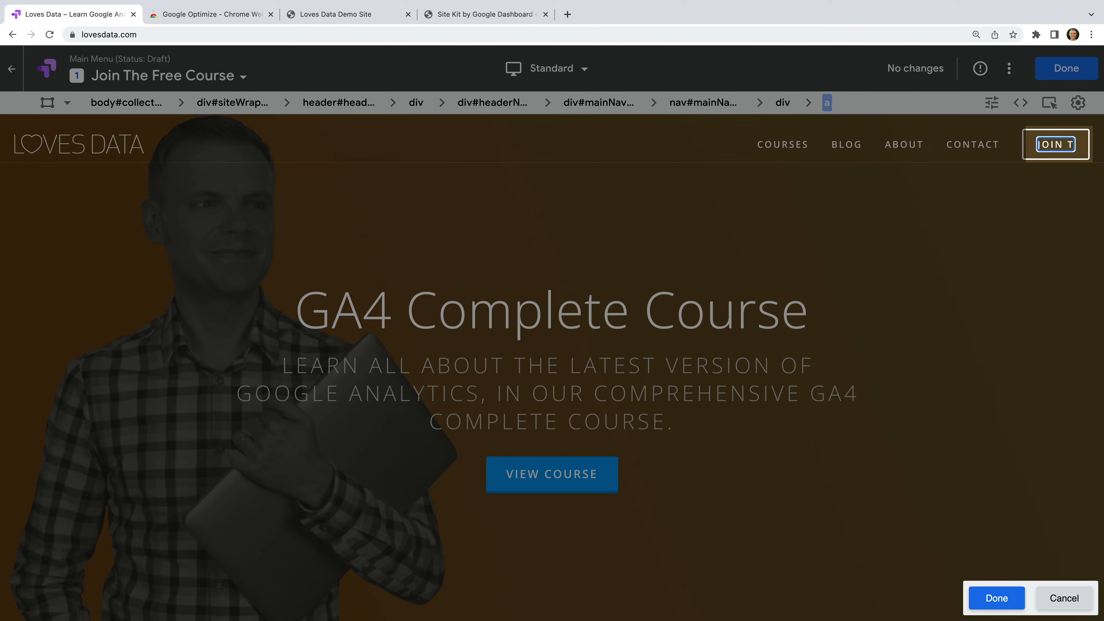
pyautogui.write('HE FREE COURSE')
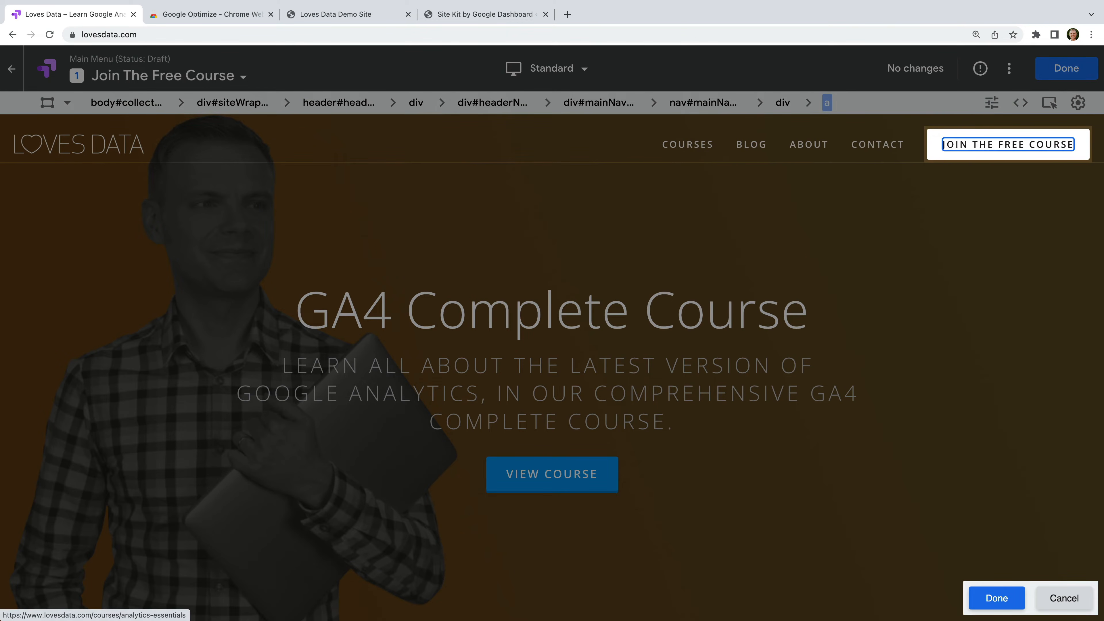
pyautogui.click(945, 196)
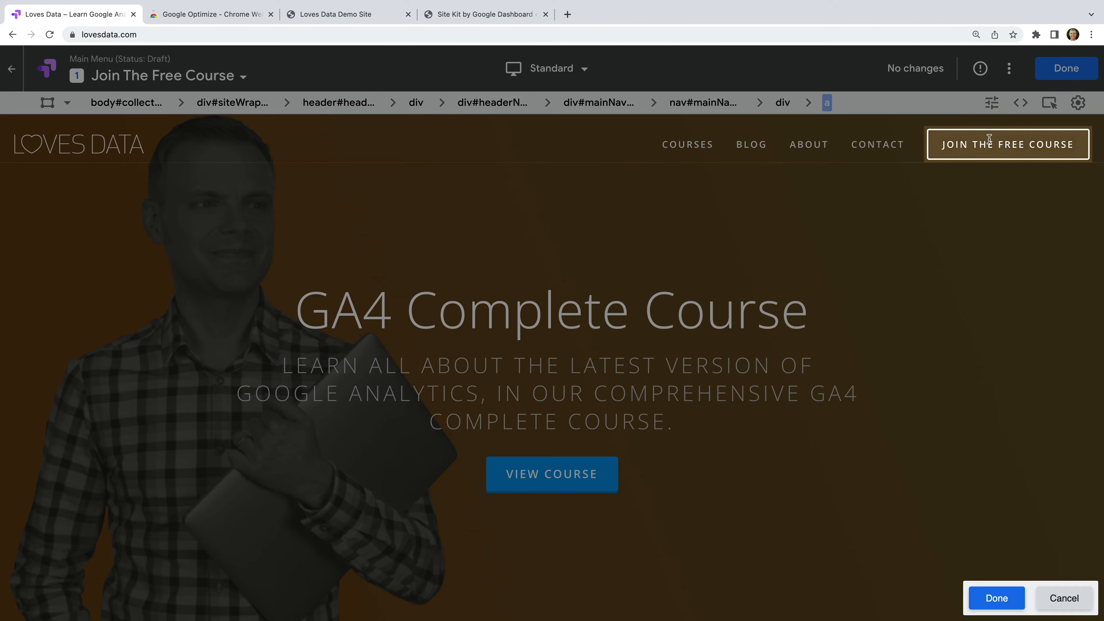
pyautogui.click(995, 603)
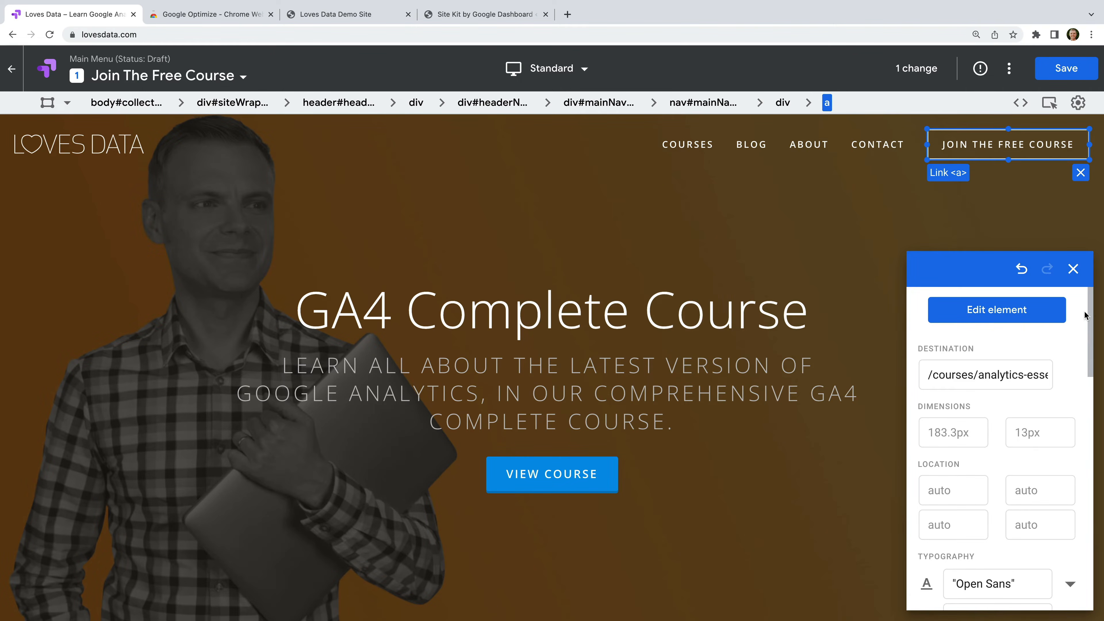
pyautogui.click(1063, 74)
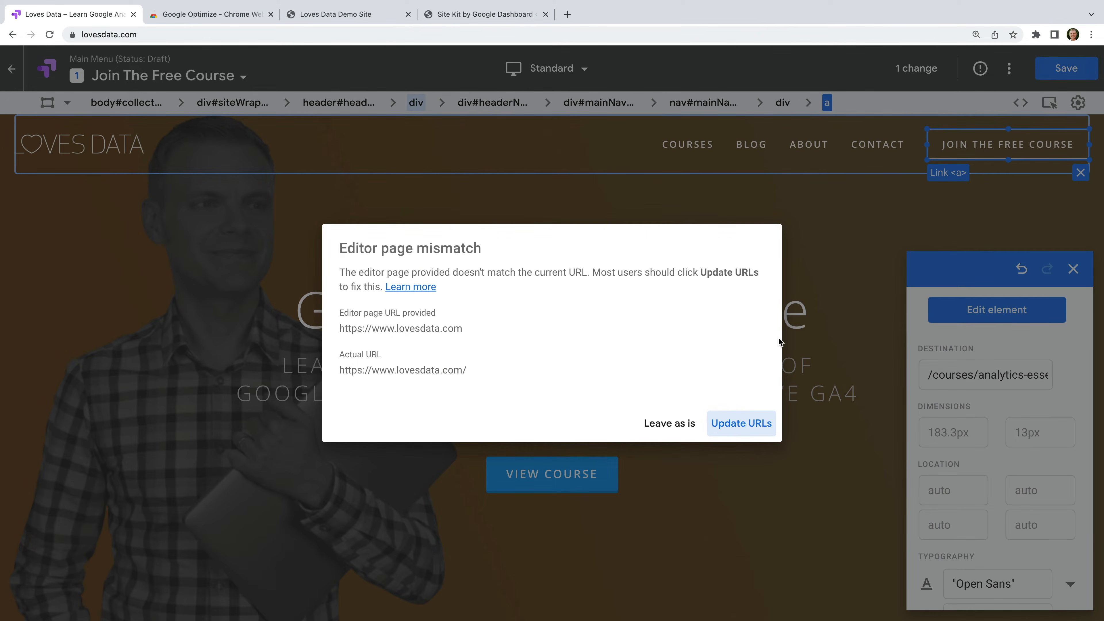
pyautogui.click(722, 427)
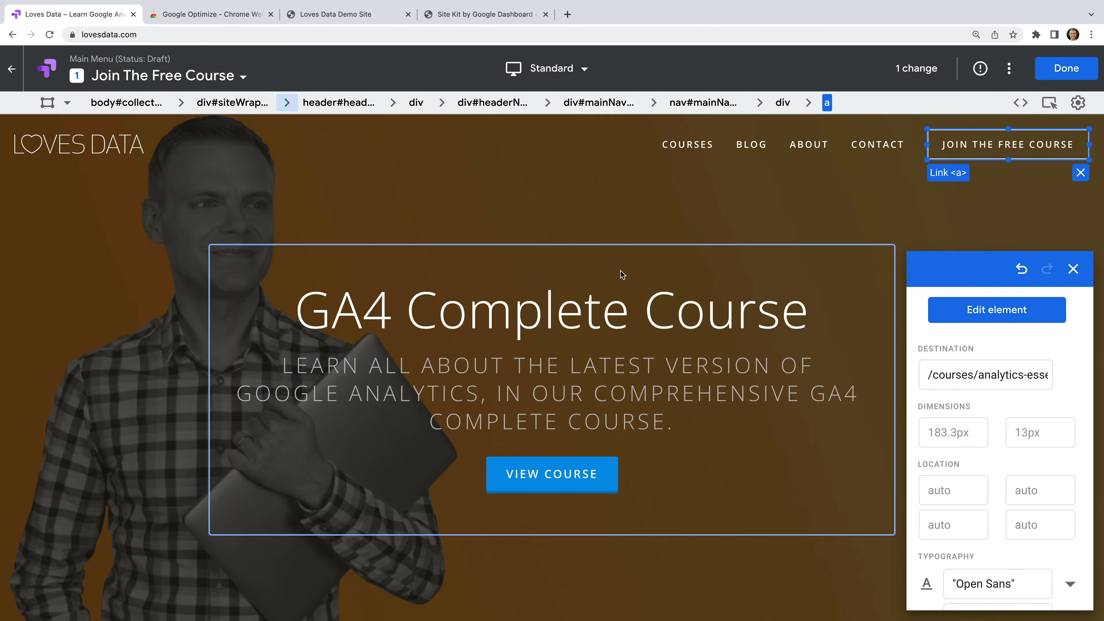
# - Preview the variant page at the iPhone X screen size
pyautogui.click(553, 74)
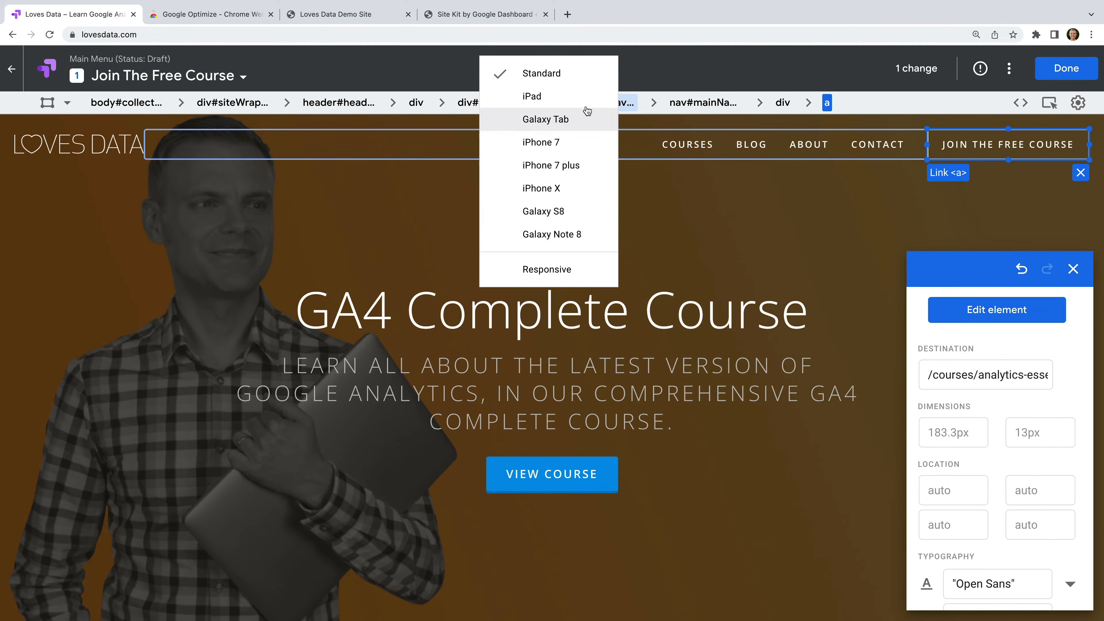
pyautogui.click(591, 201)
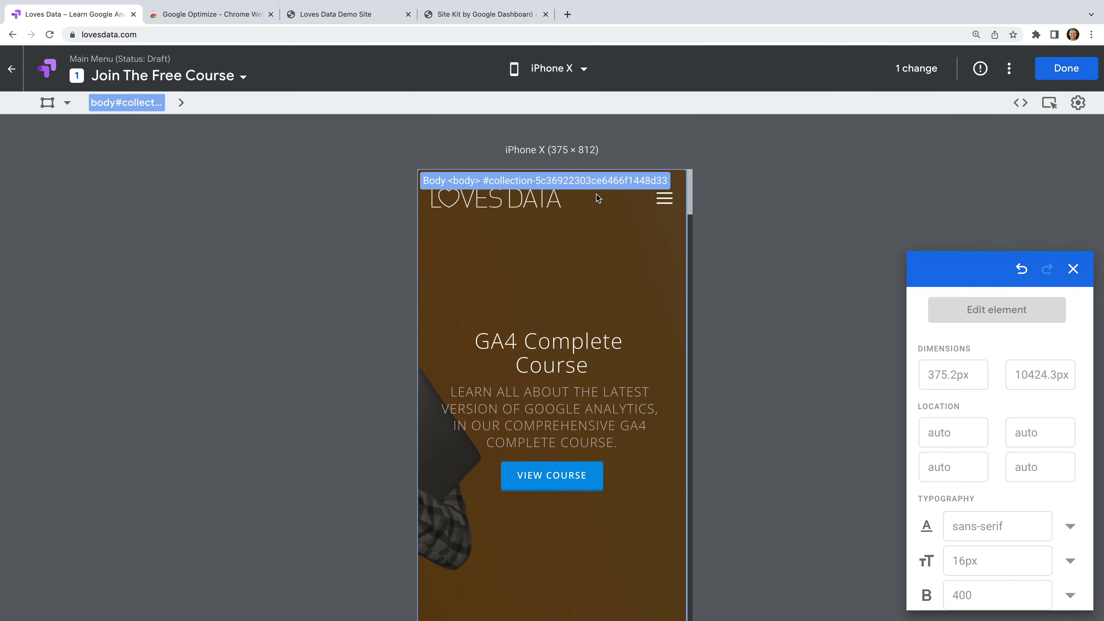
# - Open the site's mobile navigation menu using interactive mode, and return to the visual editor with the menu expanded
pyautogui.click(597, 198)
pyautogui.click(664, 199)
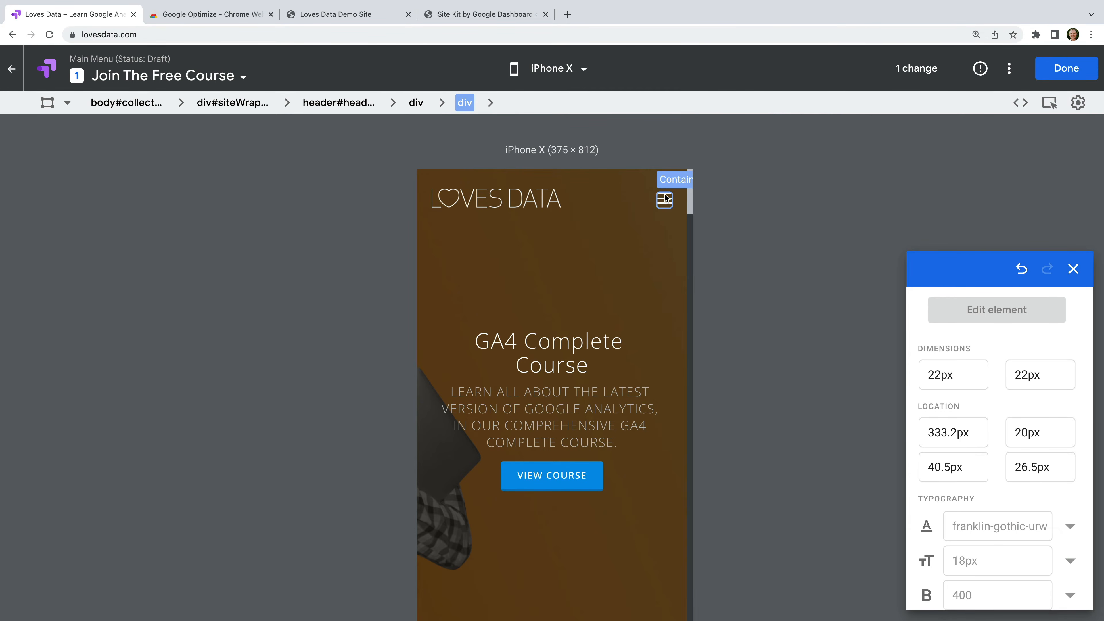
pyautogui.click(669, 199)
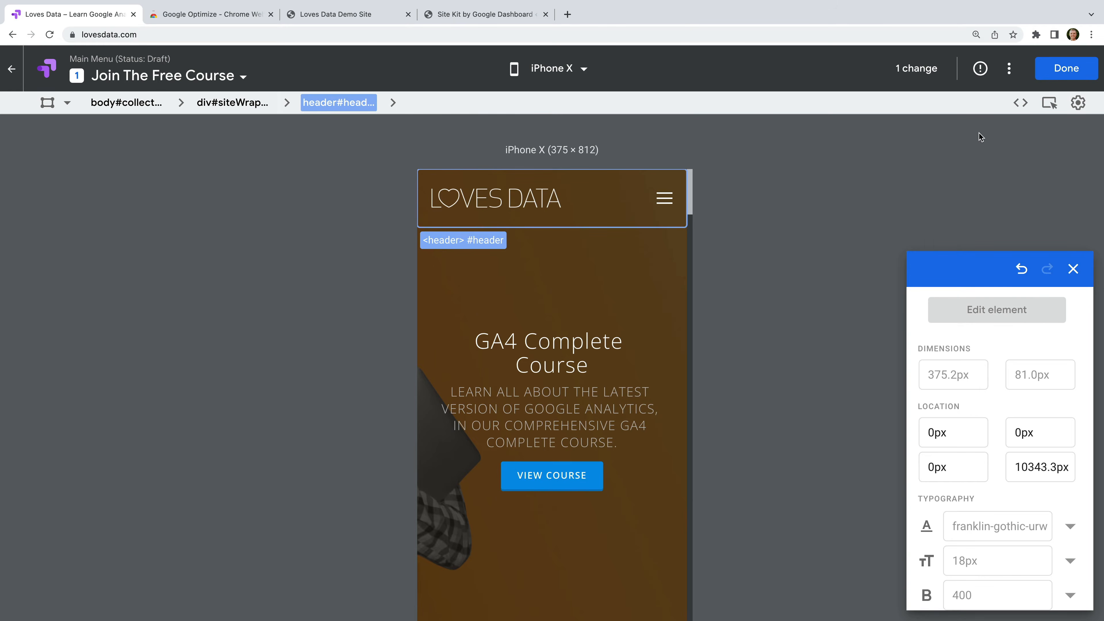
pyautogui.click(1050, 104)
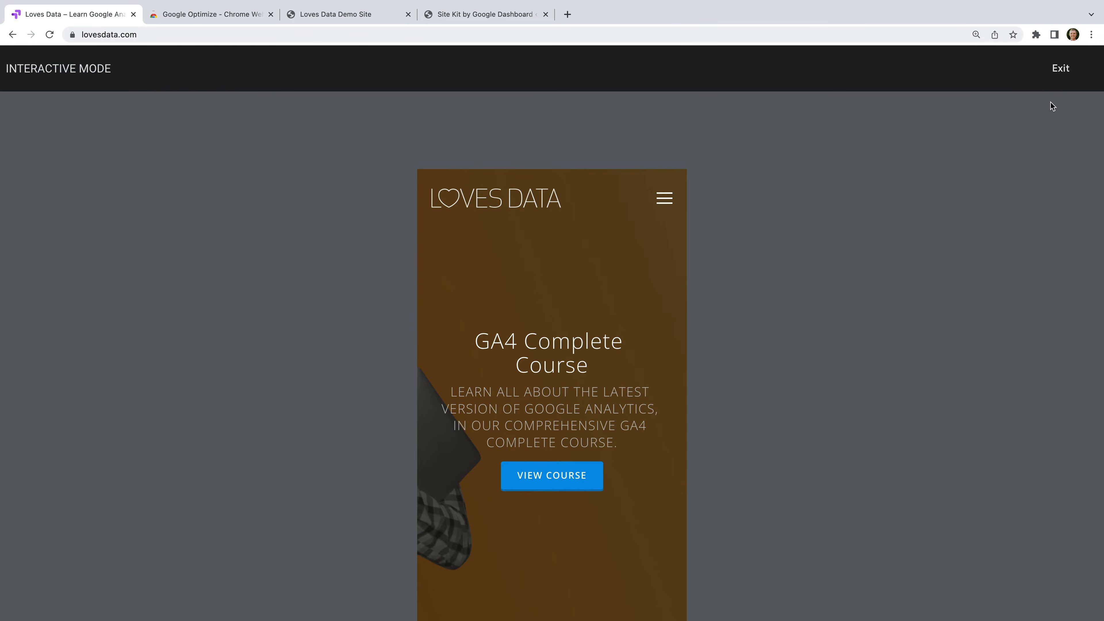
pyautogui.click(666, 199)
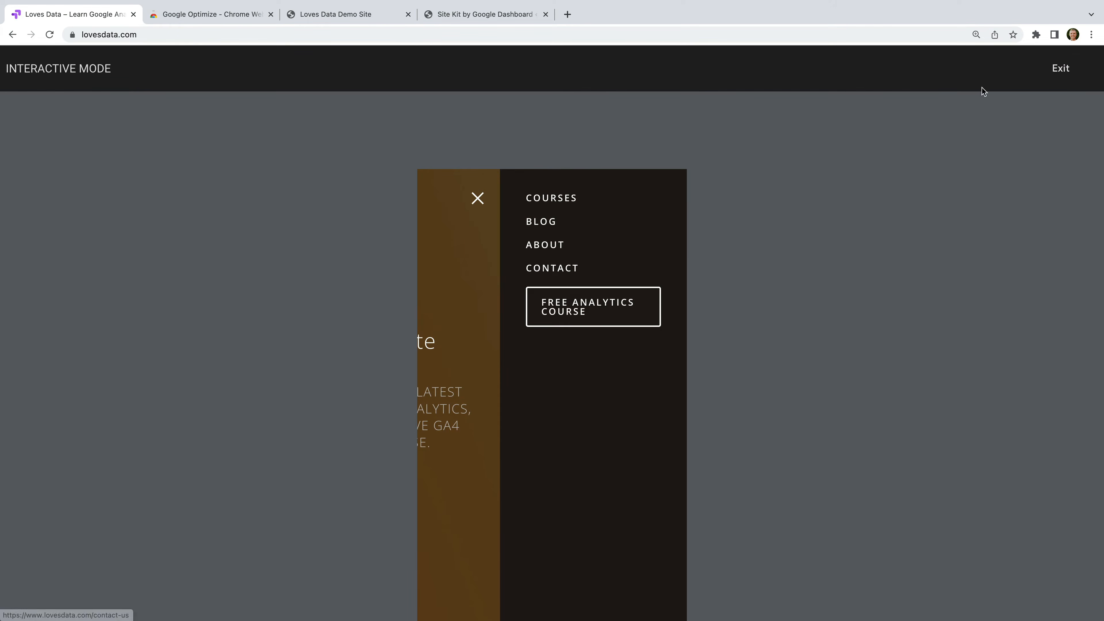
pyautogui.click(1052, 70)
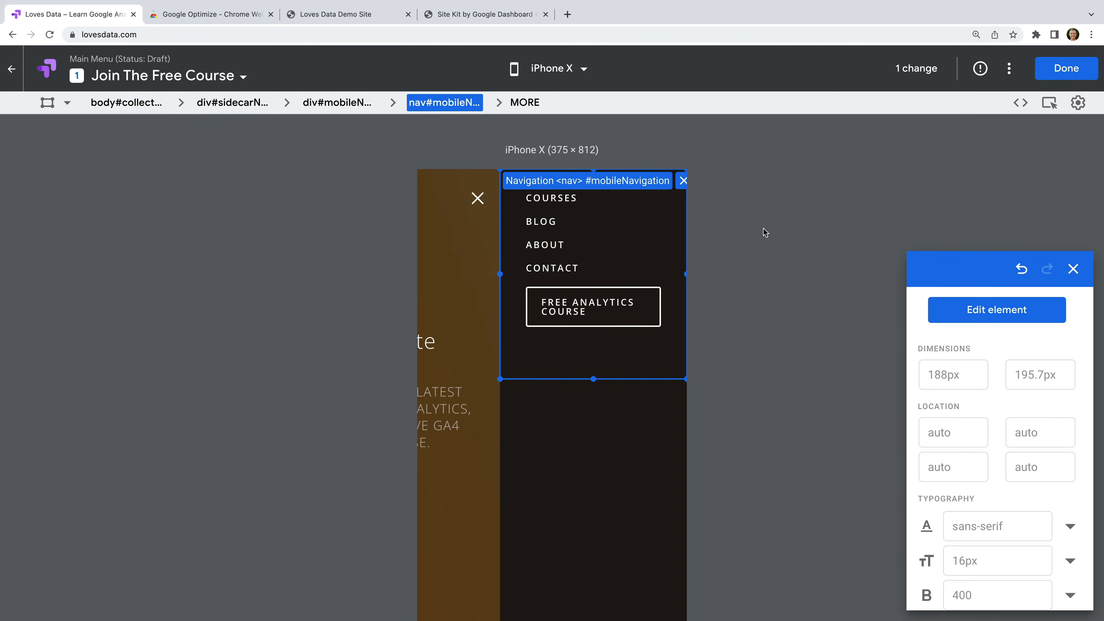
# - Set the mobile menu's Free Analytics Course link selector to use neither element id nor element class
pyautogui.click(614, 316)
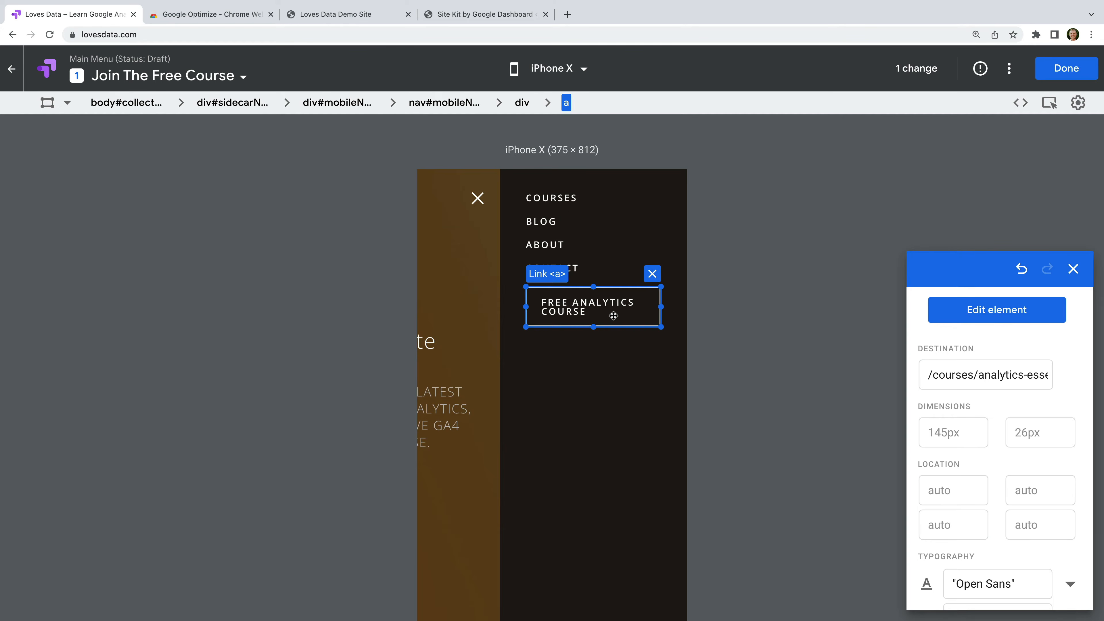
pyautogui.click(48, 103)
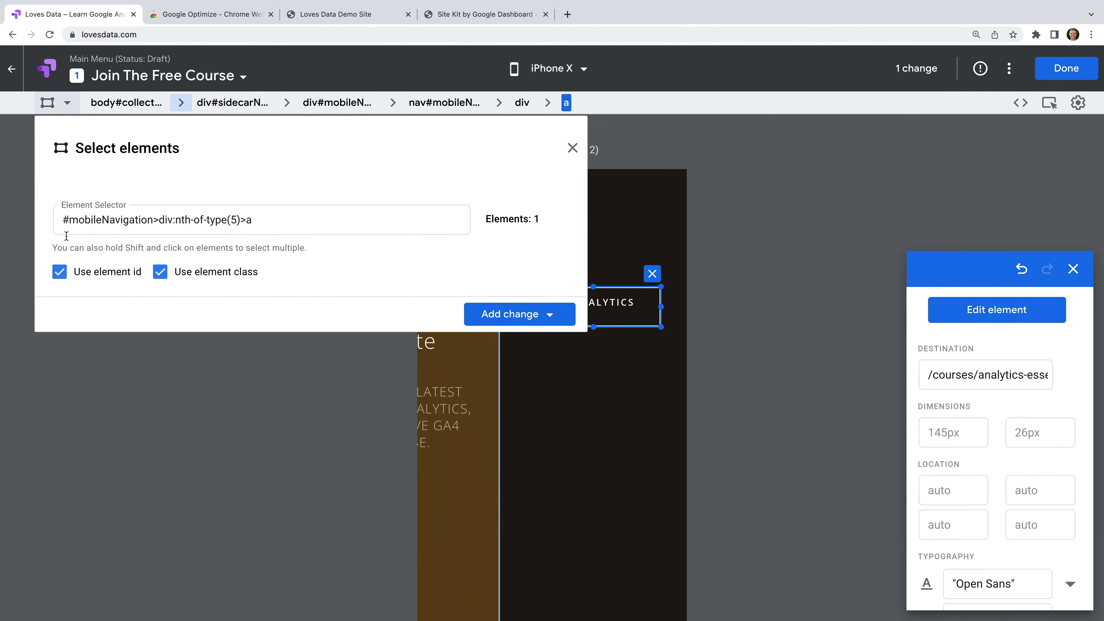
pyautogui.click(59, 271)
pyautogui.click(160, 272)
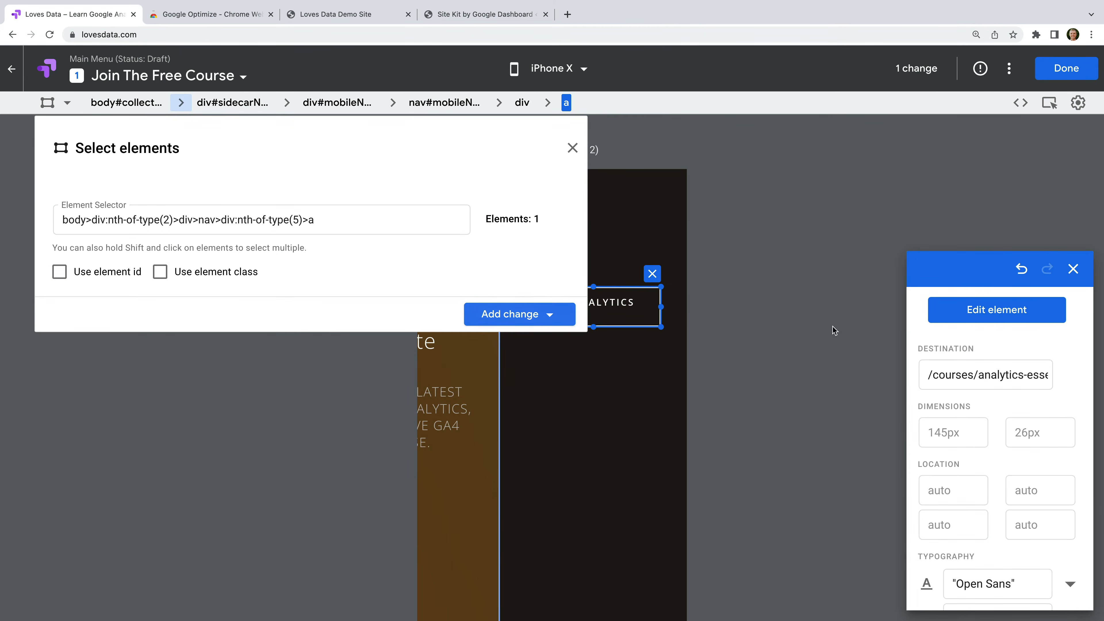
# - Change the mobile menu link's text to JOIN THE FREE COURSE, save the variant and return to the experiment details
pyautogui.click(1009, 314)
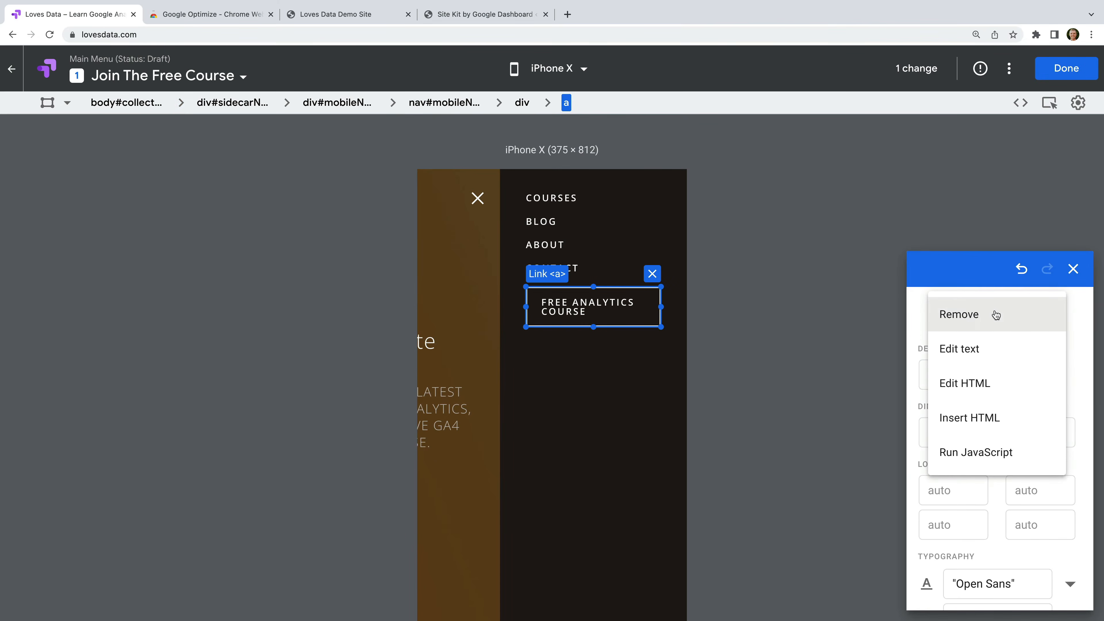
pyautogui.click(991, 344)
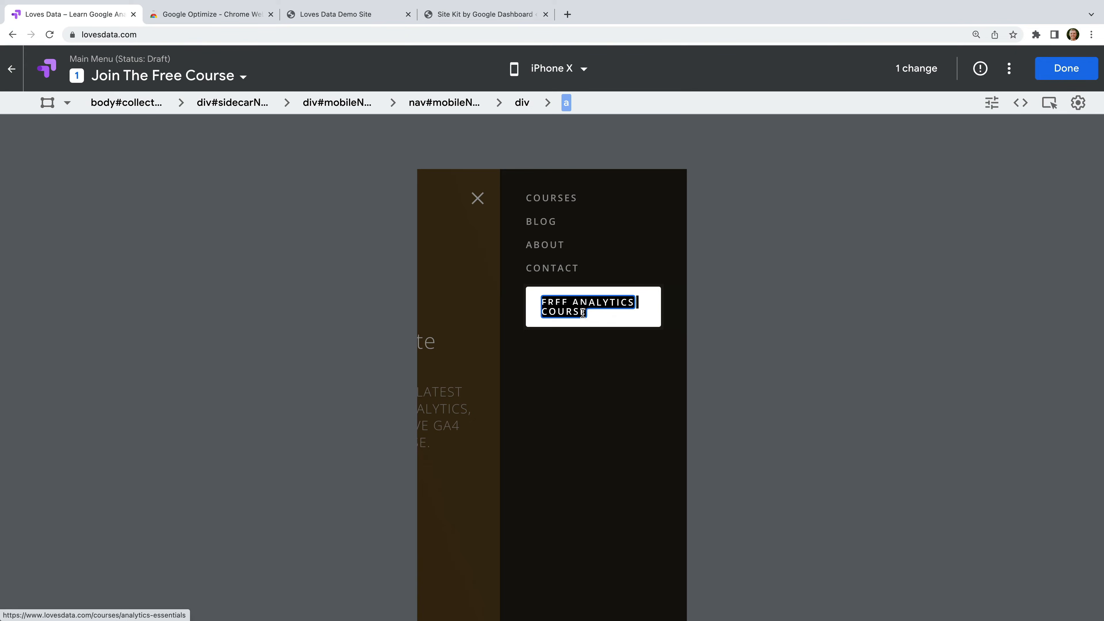
pyautogui.press('BackSpace')
pyautogui.write('JOIN T')
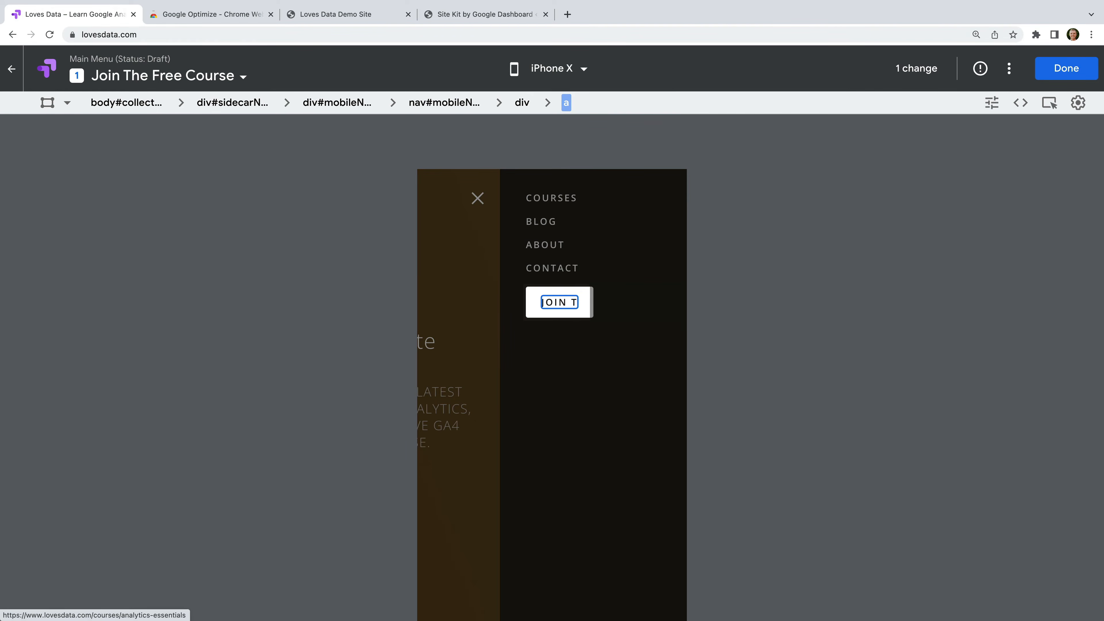
pyautogui.write('HE FREE COURSE')
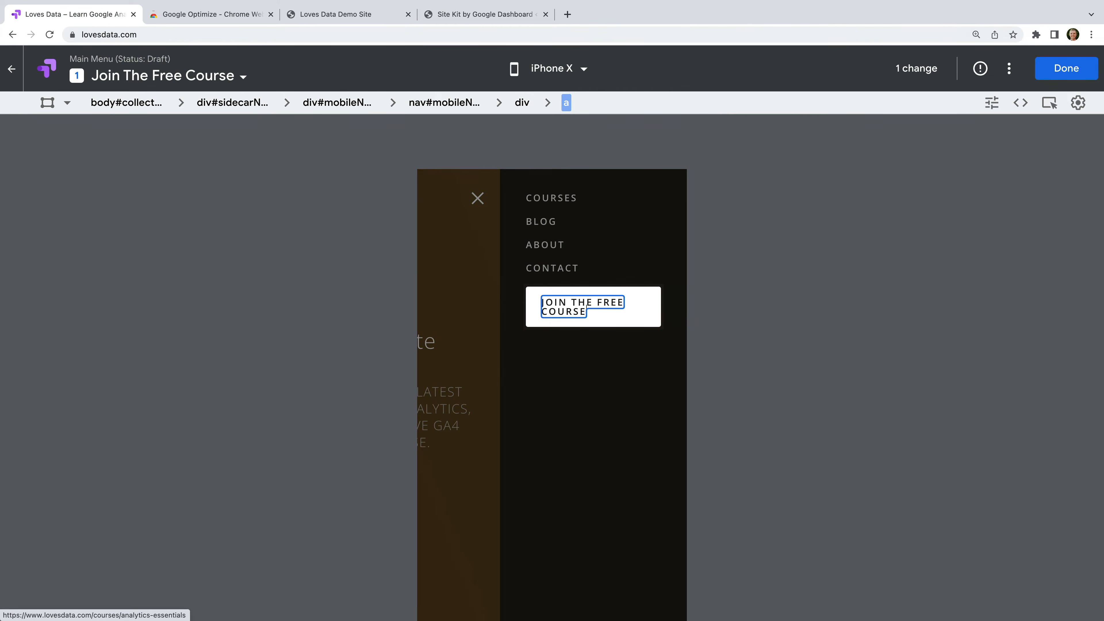
pyautogui.click(785, 330)
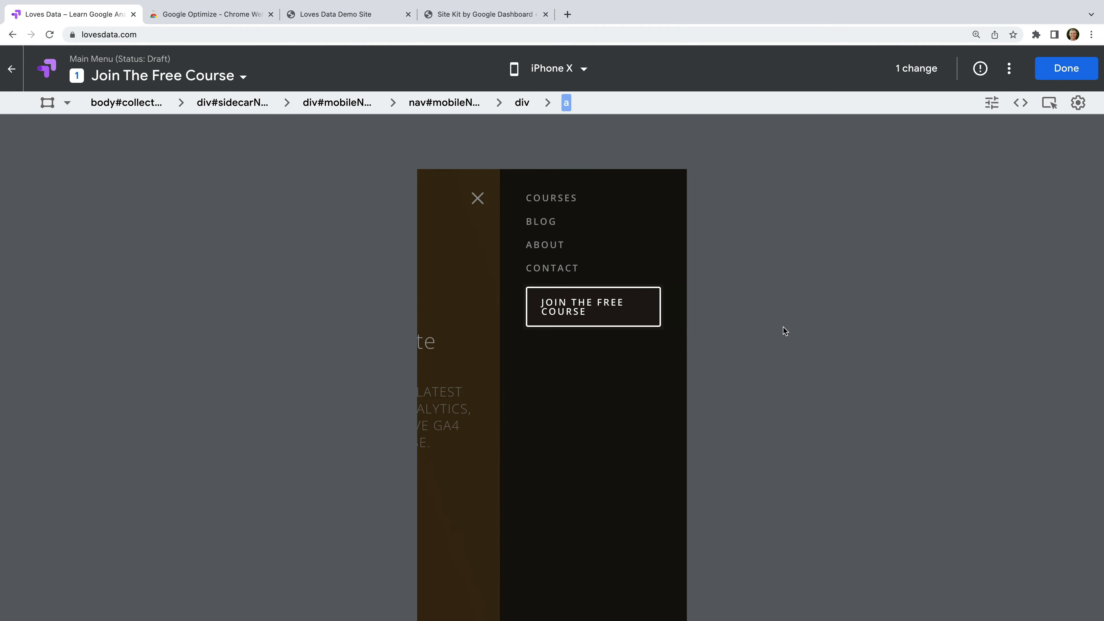
pyautogui.scroll(-3, 785, 332)
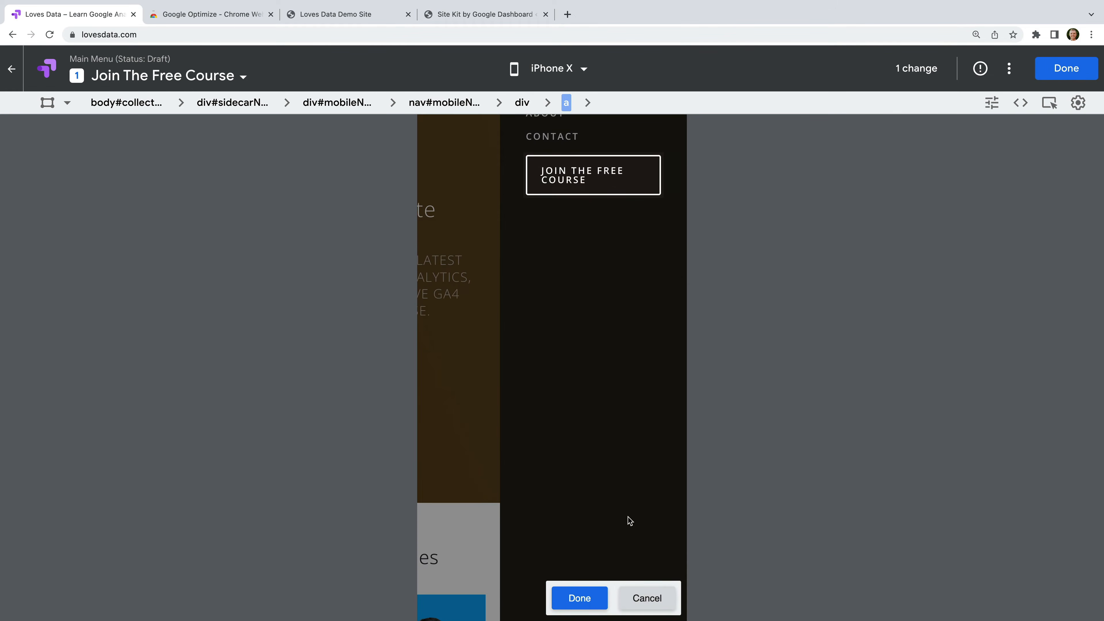
pyautogui.click(583, 598)
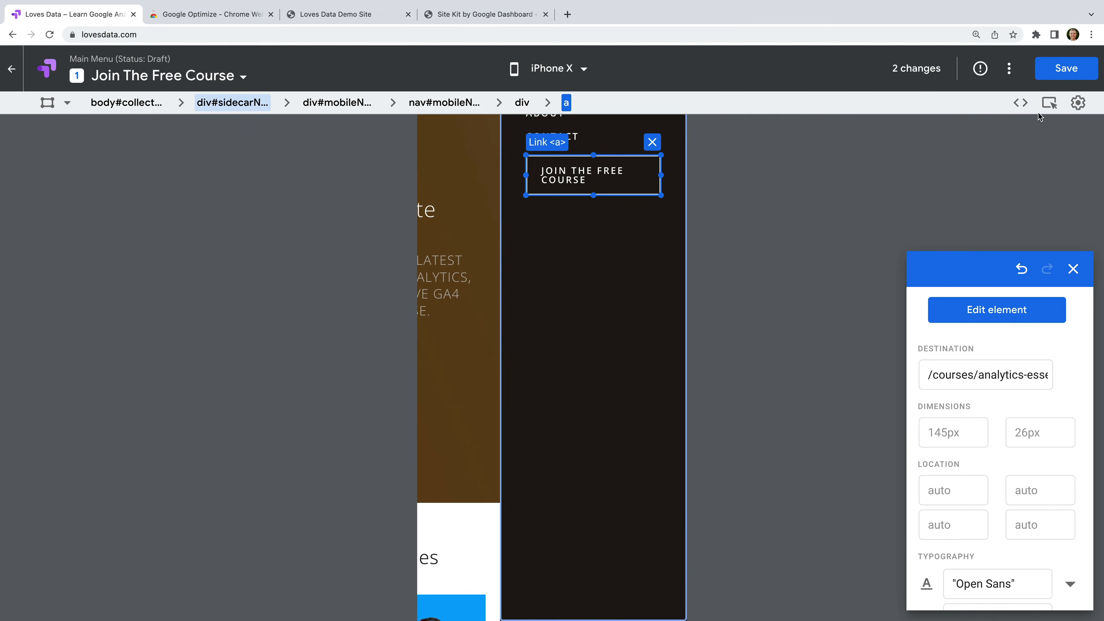
pyautogui.click(1061, 69)
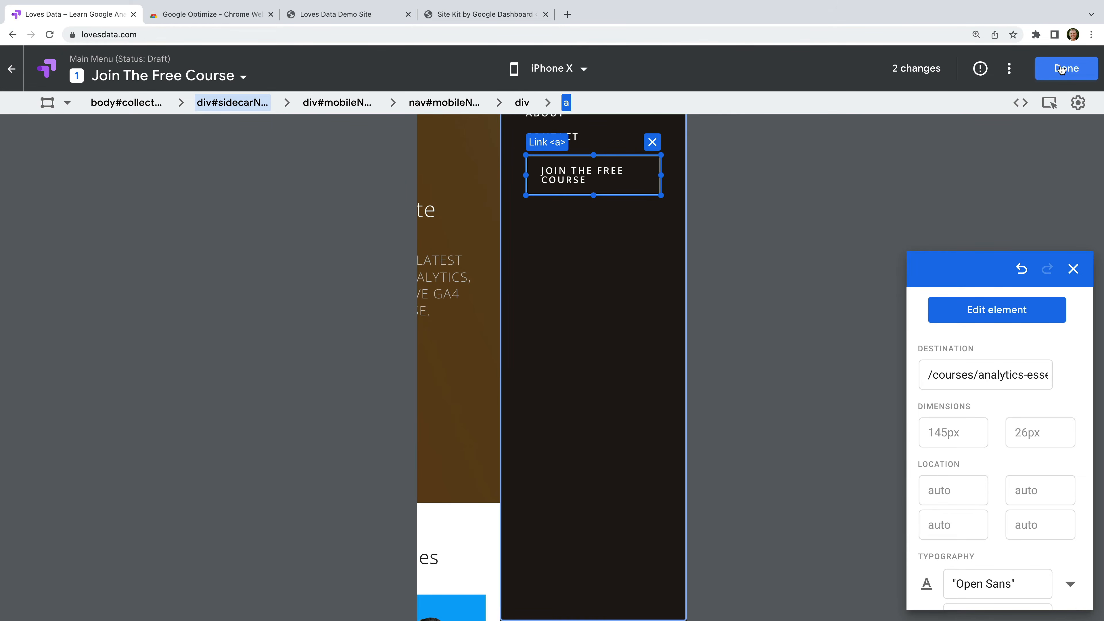
pyautogui.click(1051, 78)
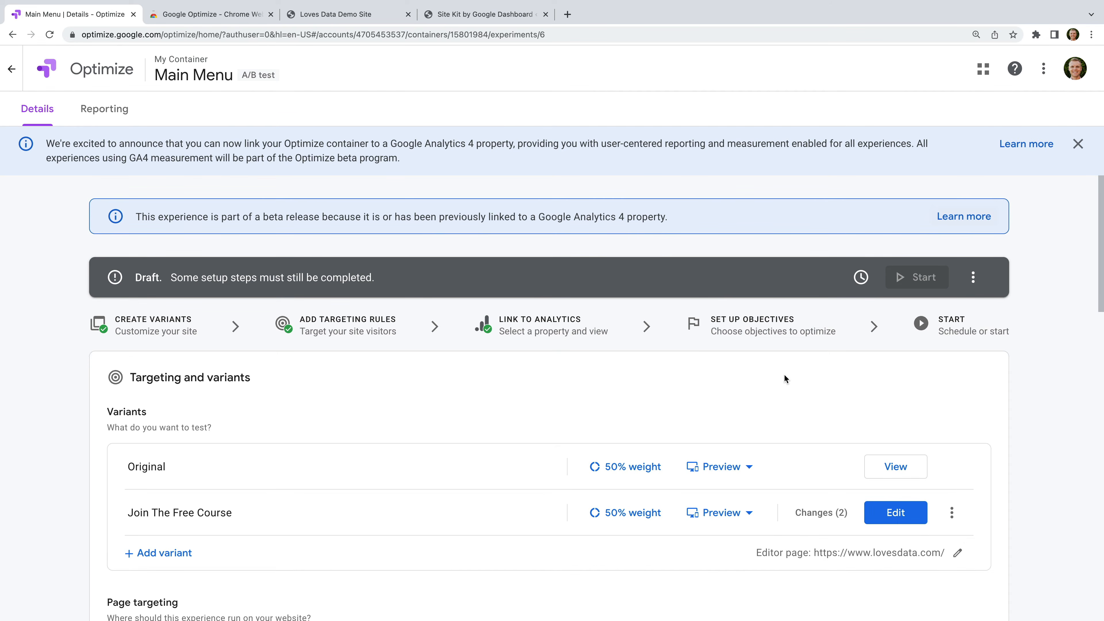
# - View the share preview link for the Join The Free Course variant and close it
pyautogui.scroll(-2, 785, 378)
pyautogui.click(746, 415)
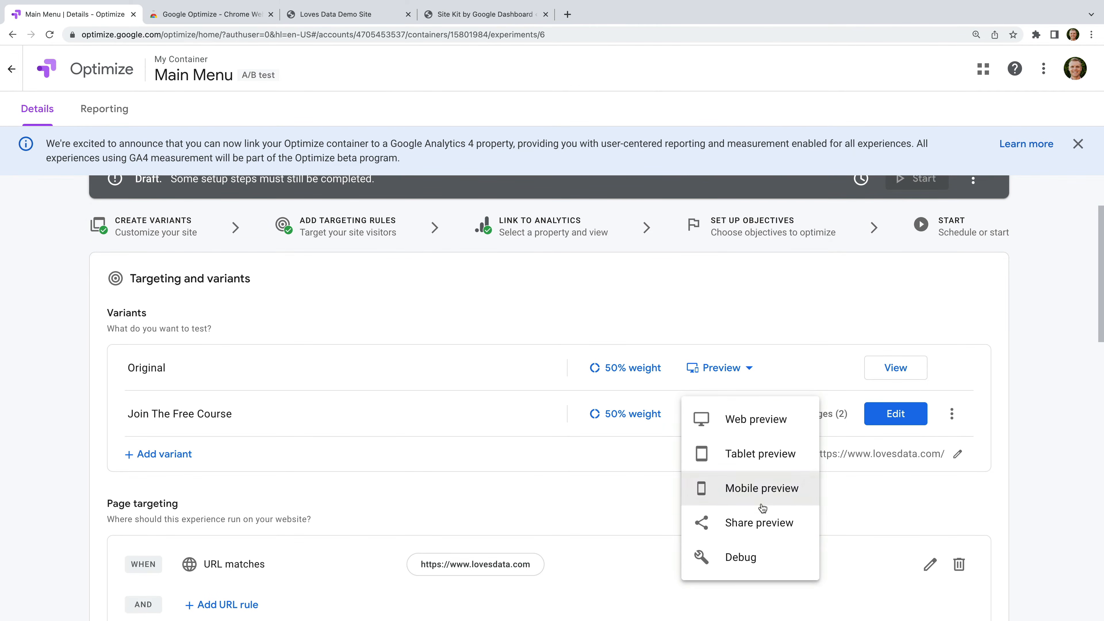
pyautogui.click(759, 523)
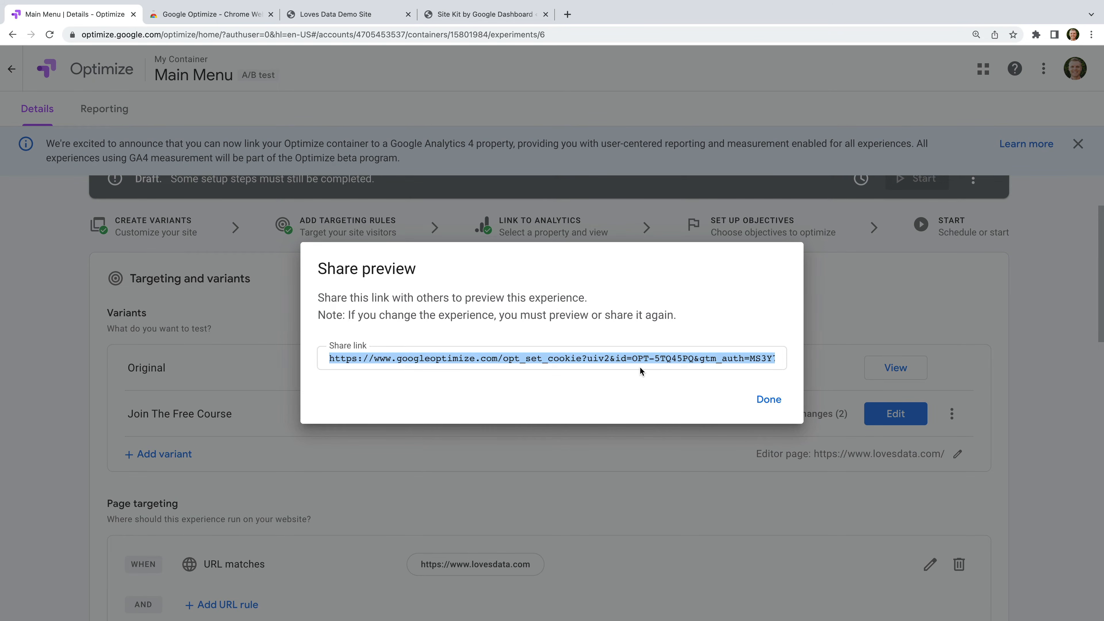
pyautogui.click(779, 402)
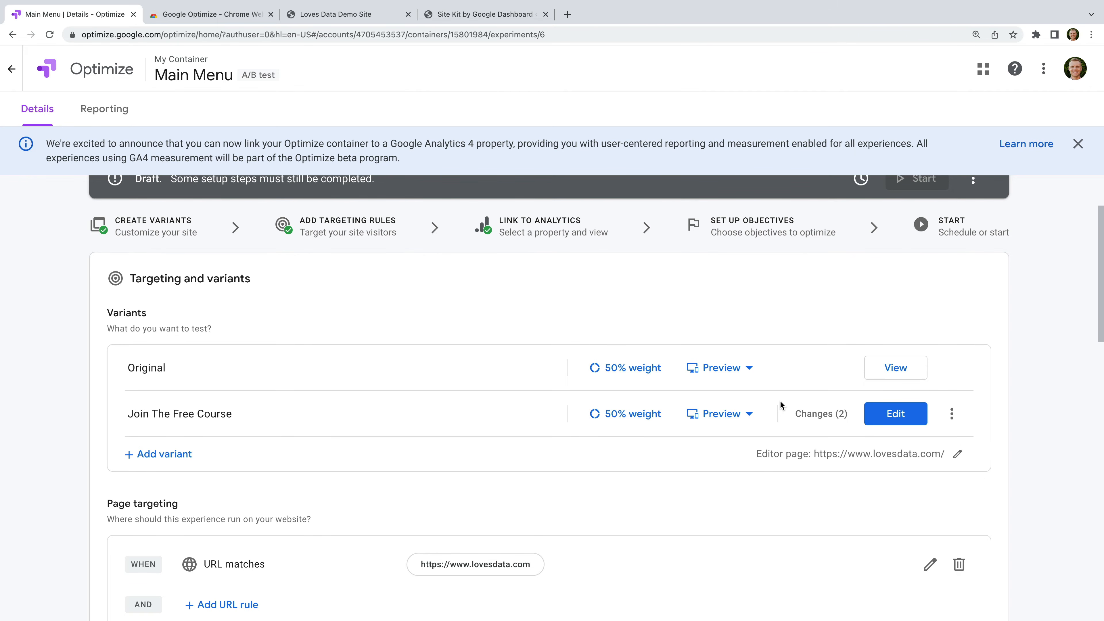
pyautogui.scroll(-3, 780, 400)
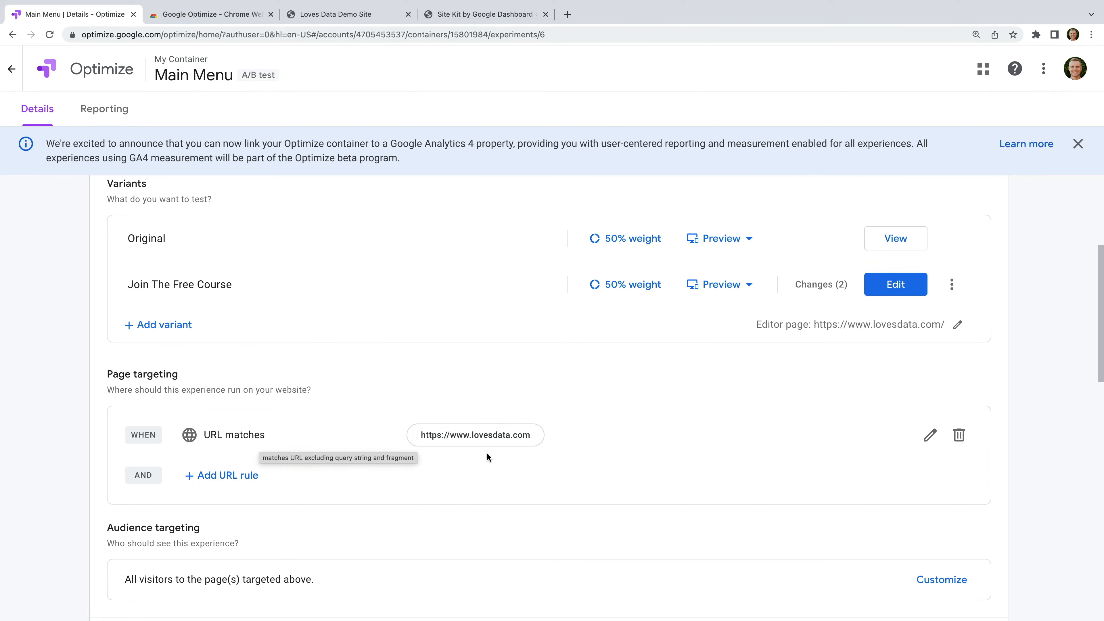
pyautogui.click(930, 436)
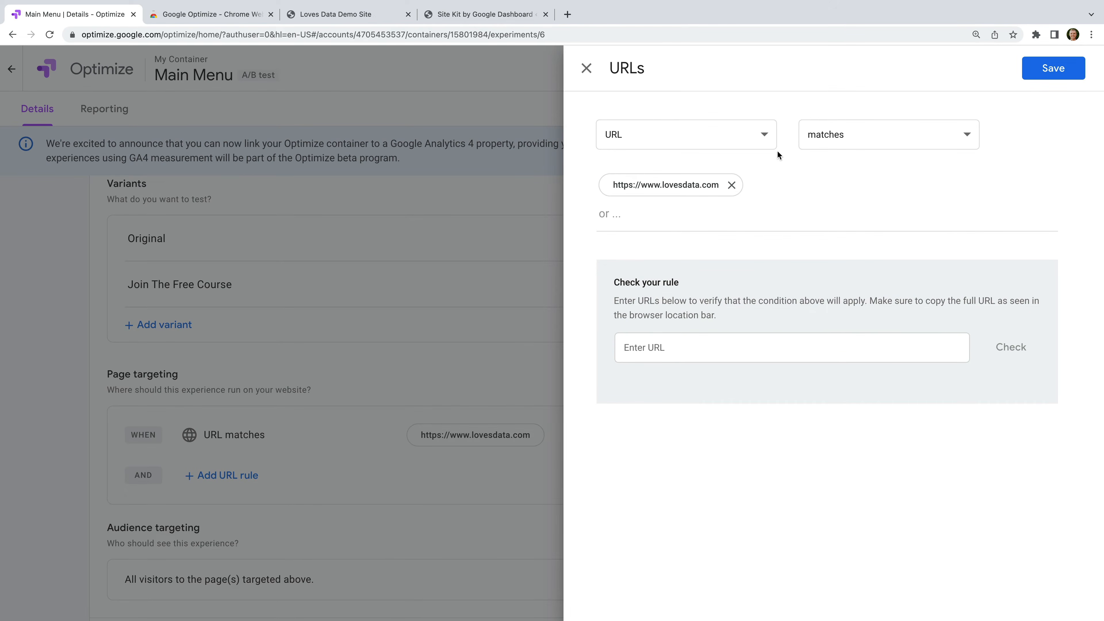
pyautogui.click(870, 145)
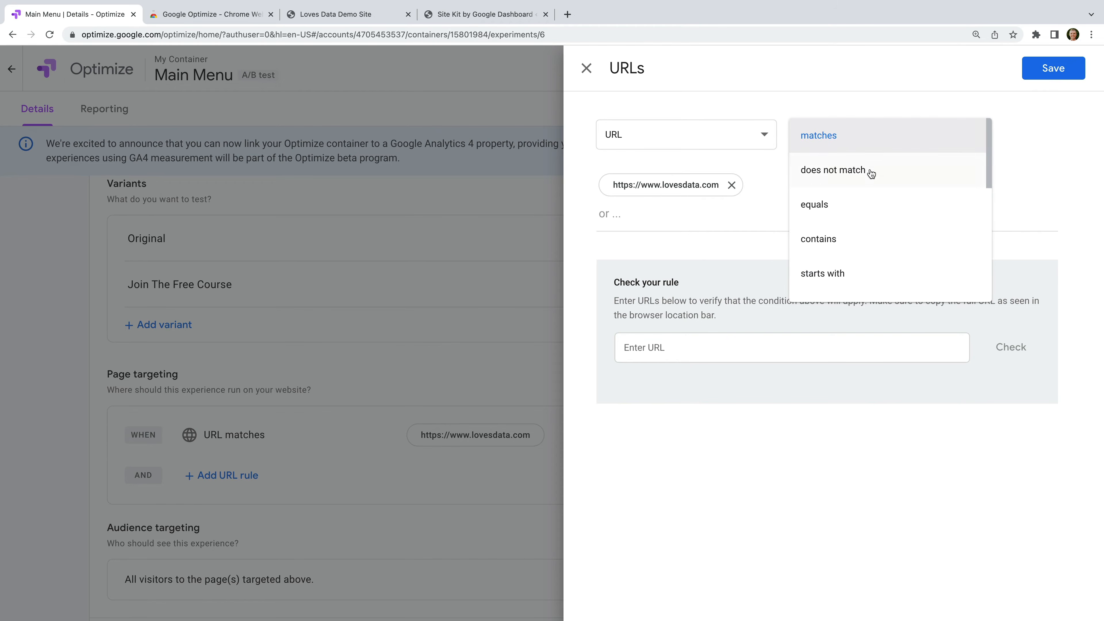
pyautogui.click(870, 242)
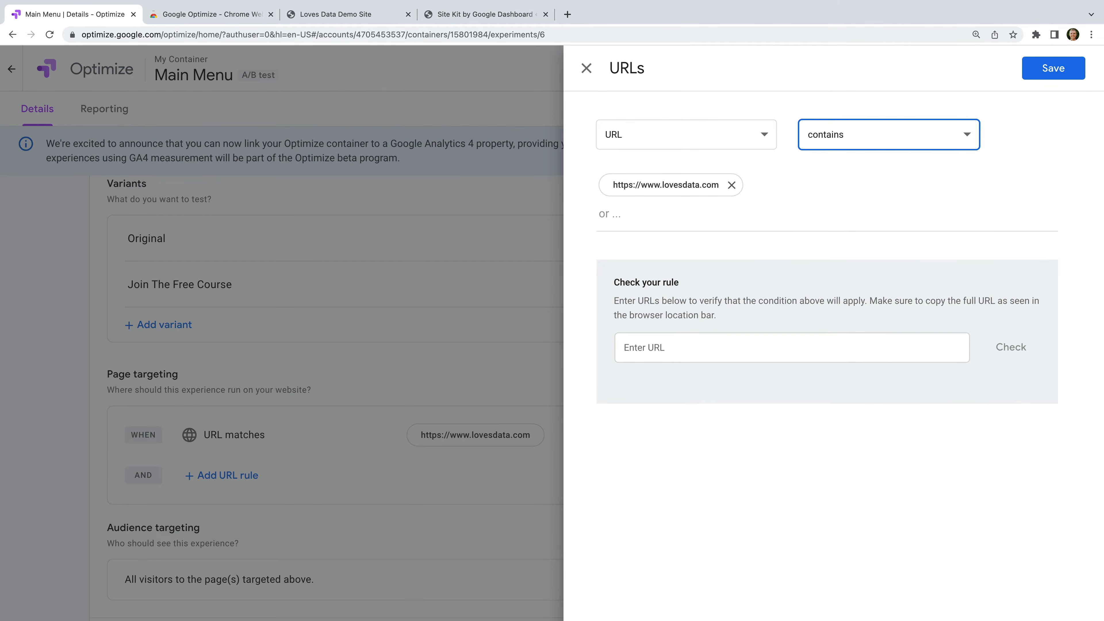
pyautogui.click(1052, 66)
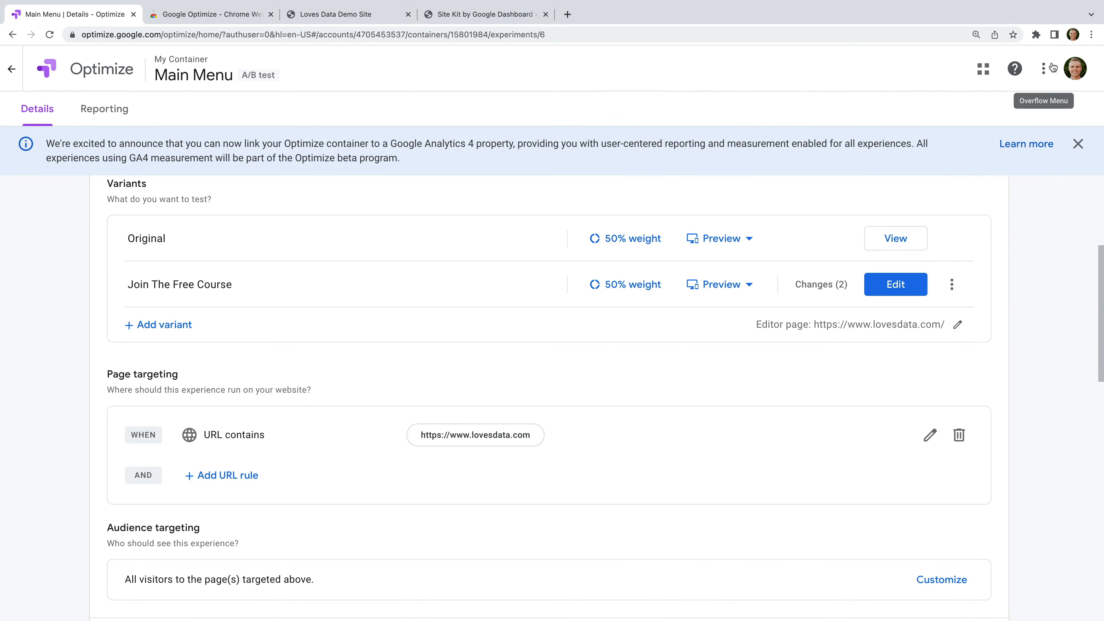
# - Add Purchases from the objectives list as the experiment's primary objective
pyautogui.scroll(-6, 816, 260)
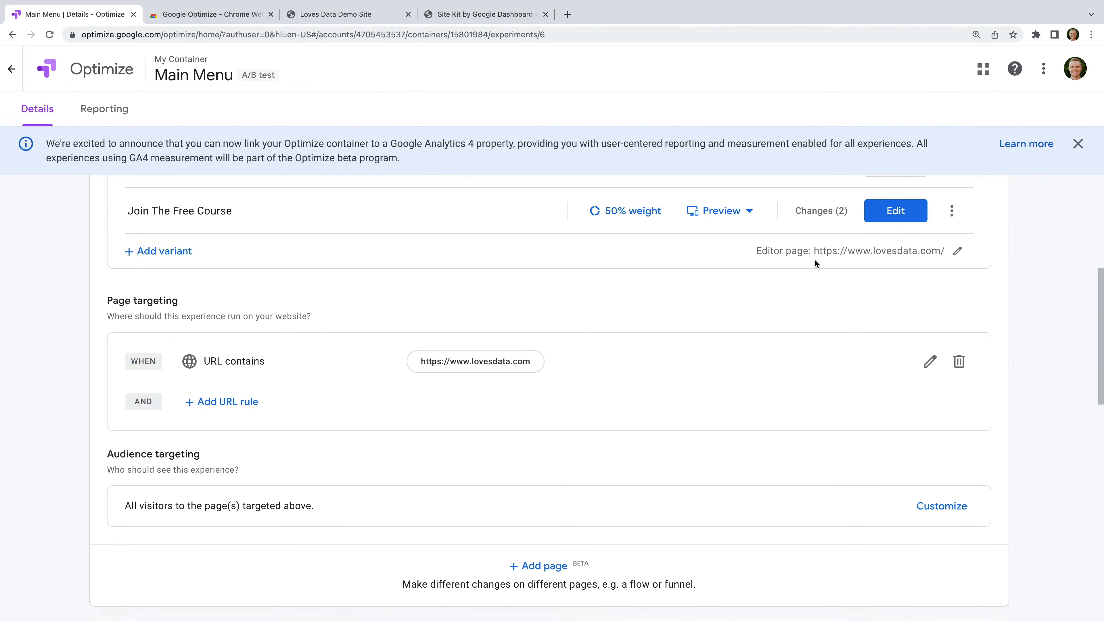
pyautogui.scroll(-5, 815, 261)
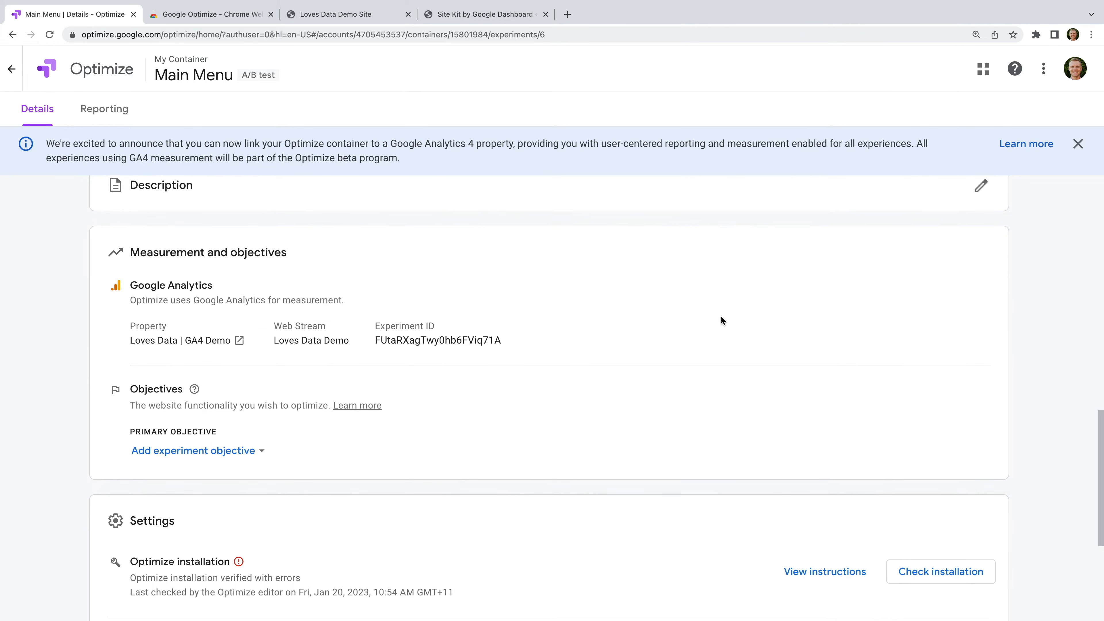
pyautogui.scroll(-1, 475, 429)
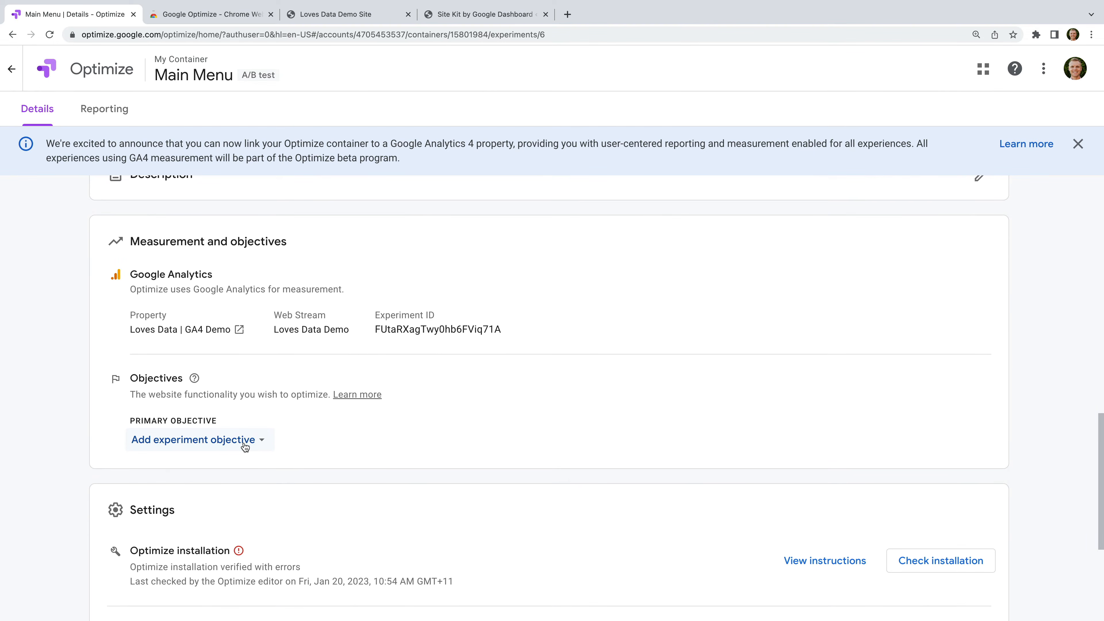
pyautogui.click(245, 443)
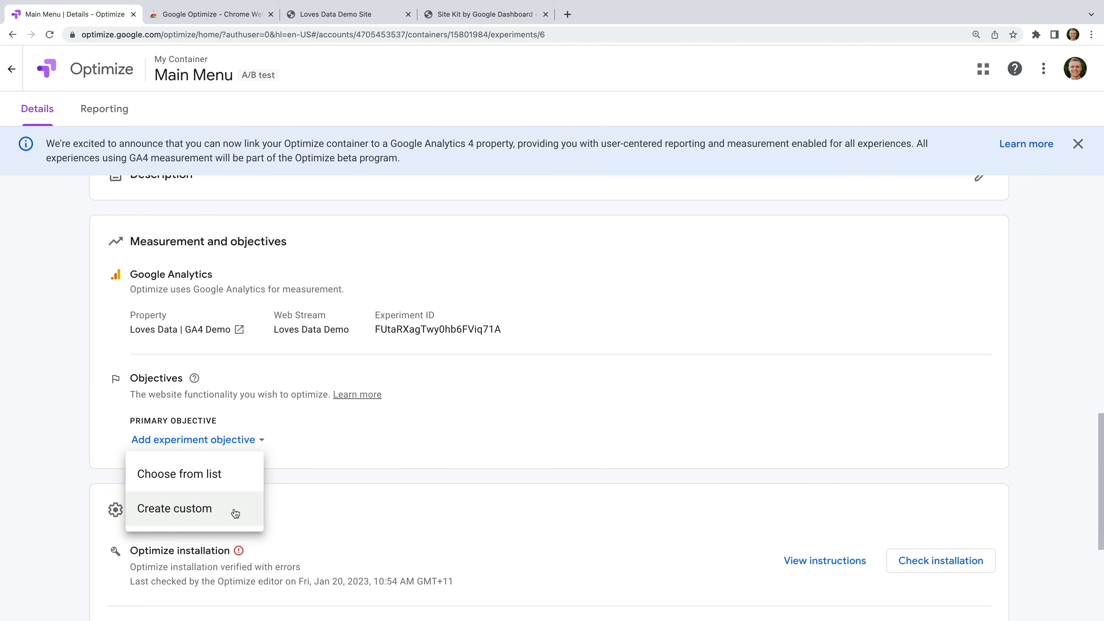
pyautogui.click(234, 477)
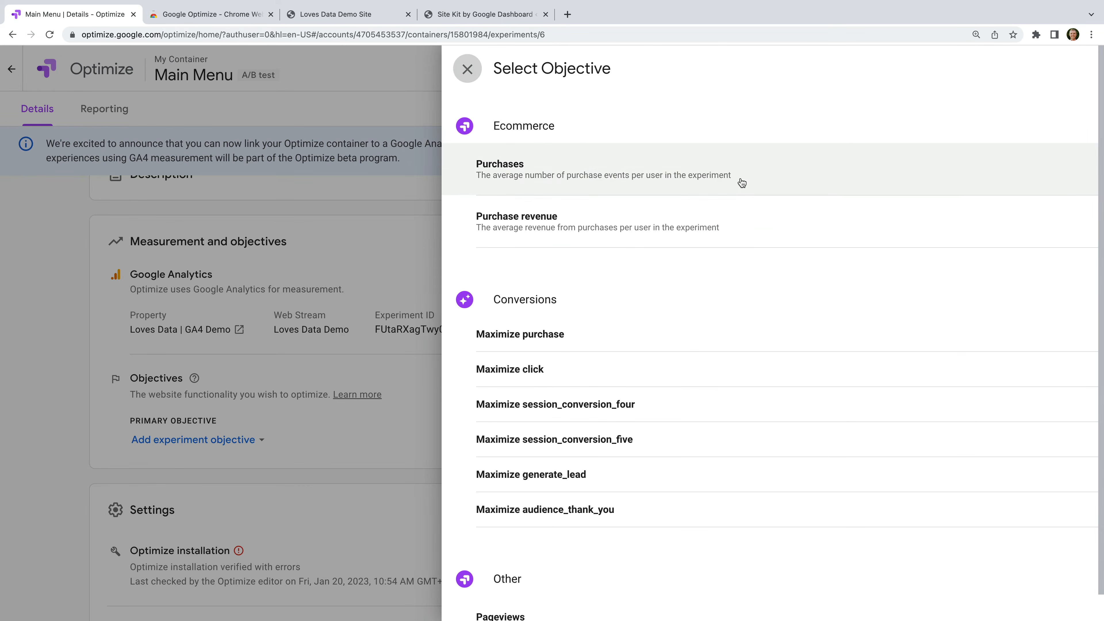
pyautogui.scroll(-1, 693, 331)
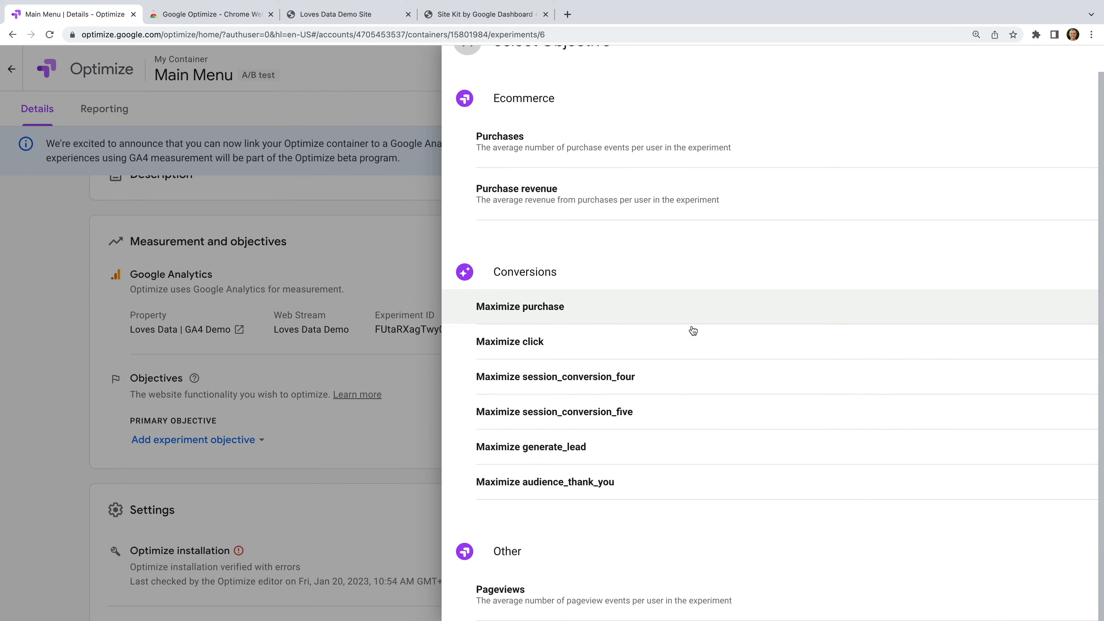
pyautogui.scroll(1, 693, 331)
pyautogui.click(763, 190)
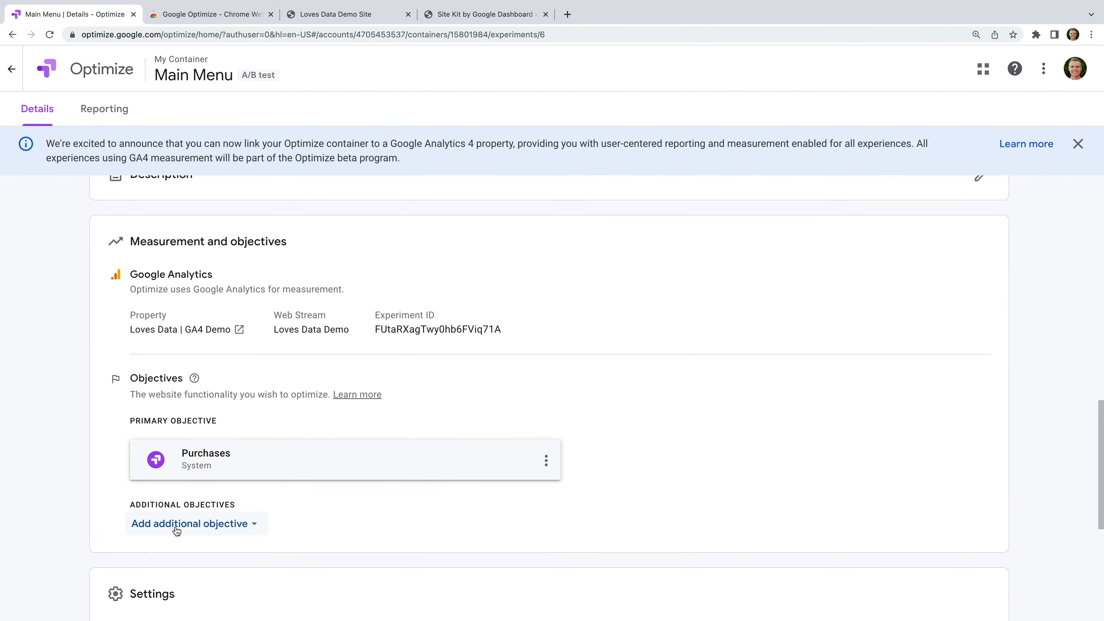
# - Add Pageviews from the objectives list as an additional objective of the experiment
pyautogui.click(187, 524)
pyautogui.click(216, 556)
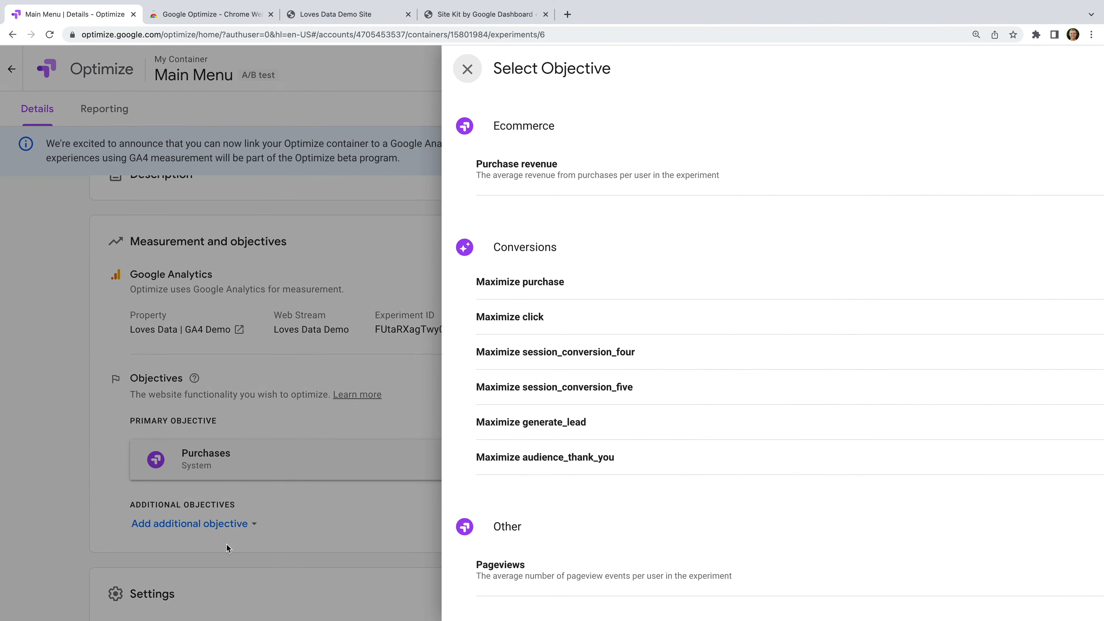
pyautogui.click(560, 582)
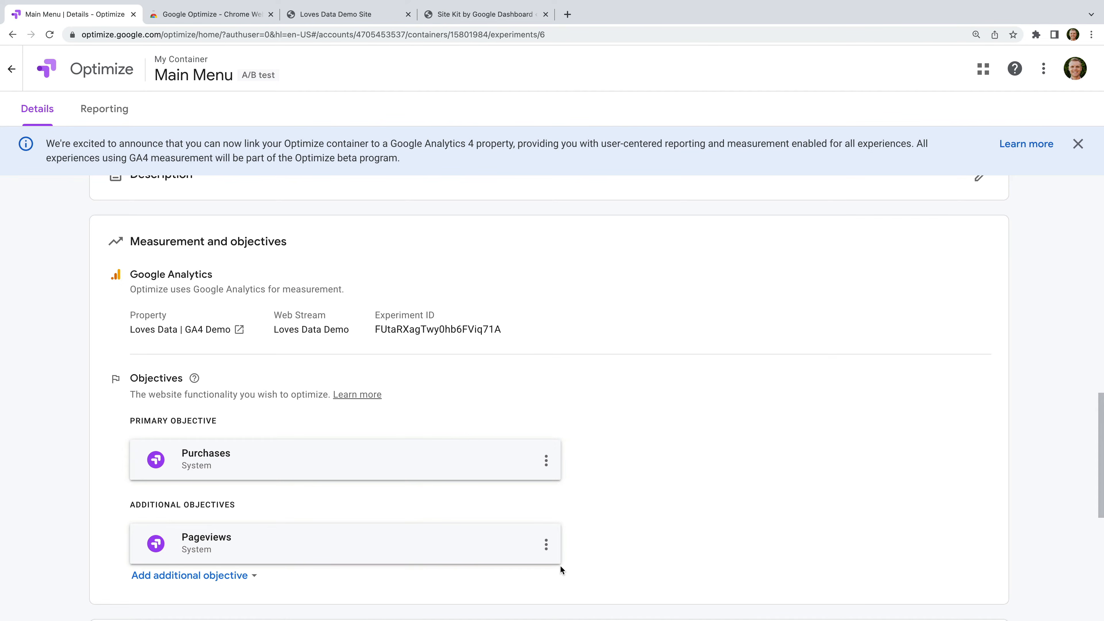
pyautogui.scroll(20, 624, 418)
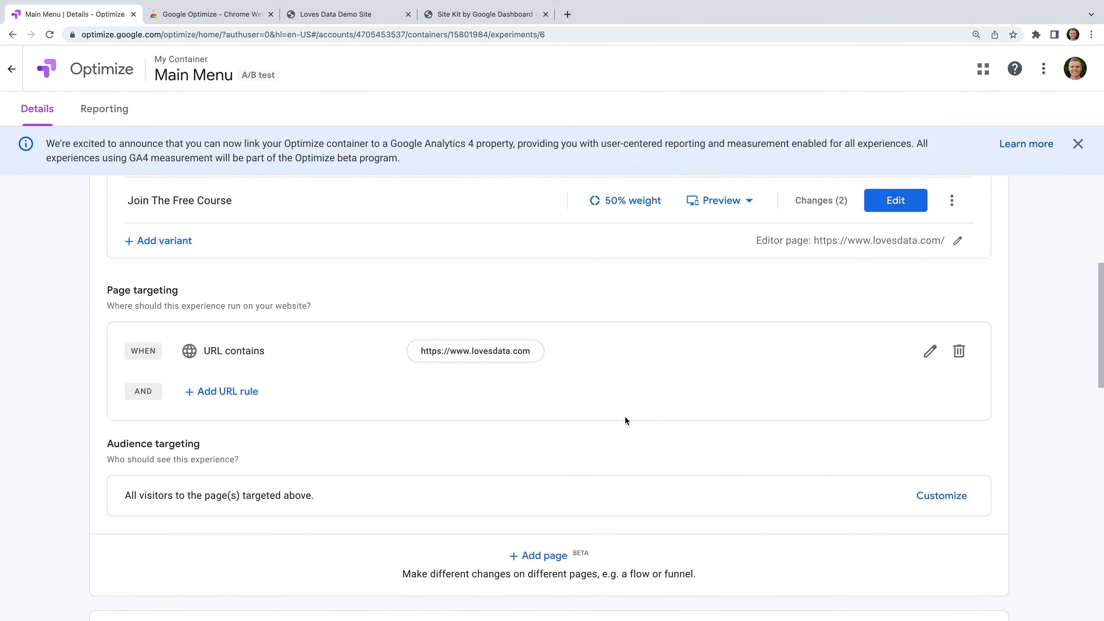
# - Start the Main Menu experiment with email notifications enabled, and return to the container's list of experiences
pyautogui.click(917, 278)
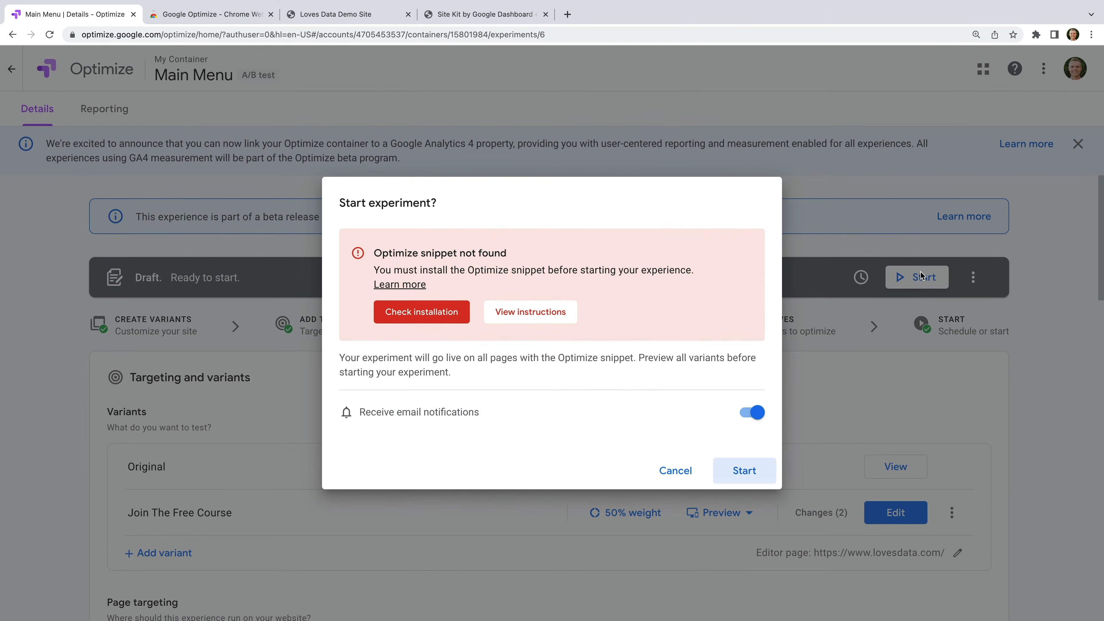
pyautogui.click(744, 471)
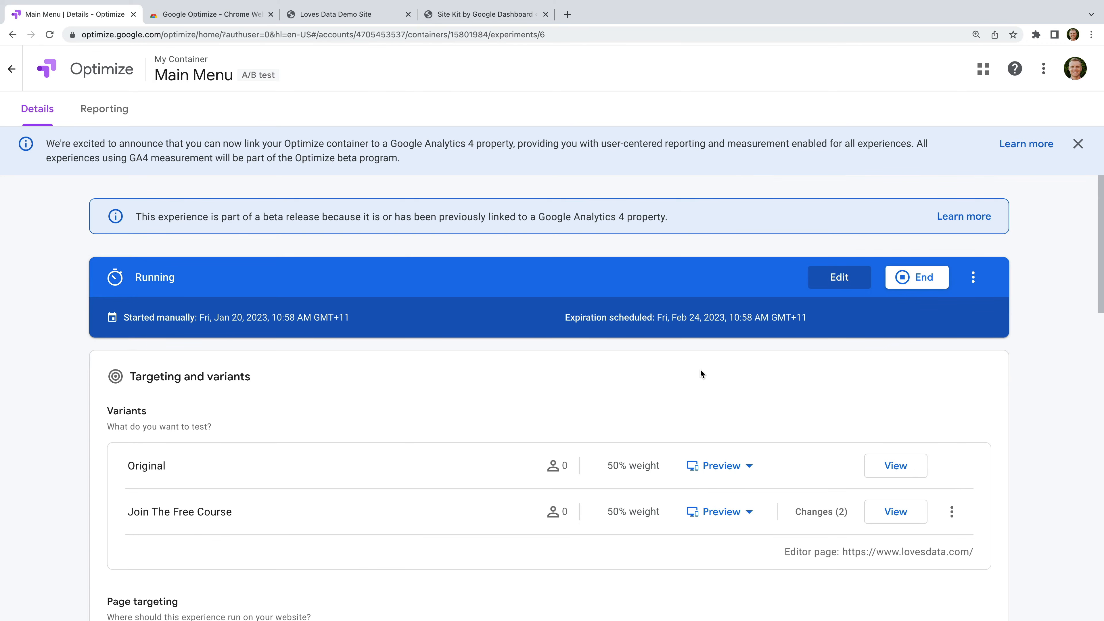
pyautogui.click(17, 77)
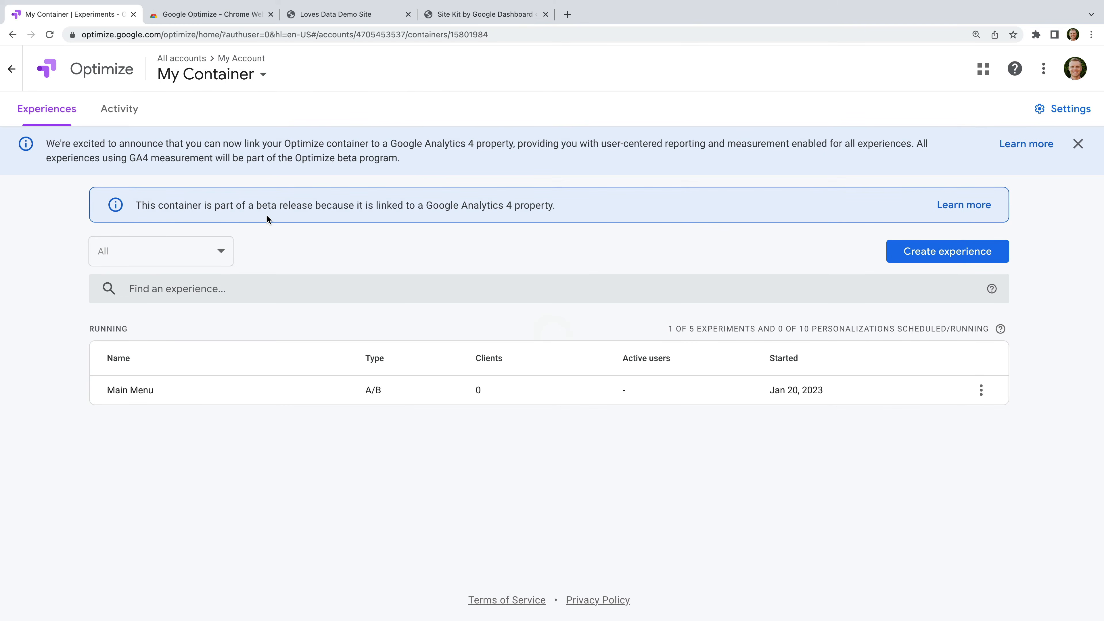
pyautogui.click(926, 249)
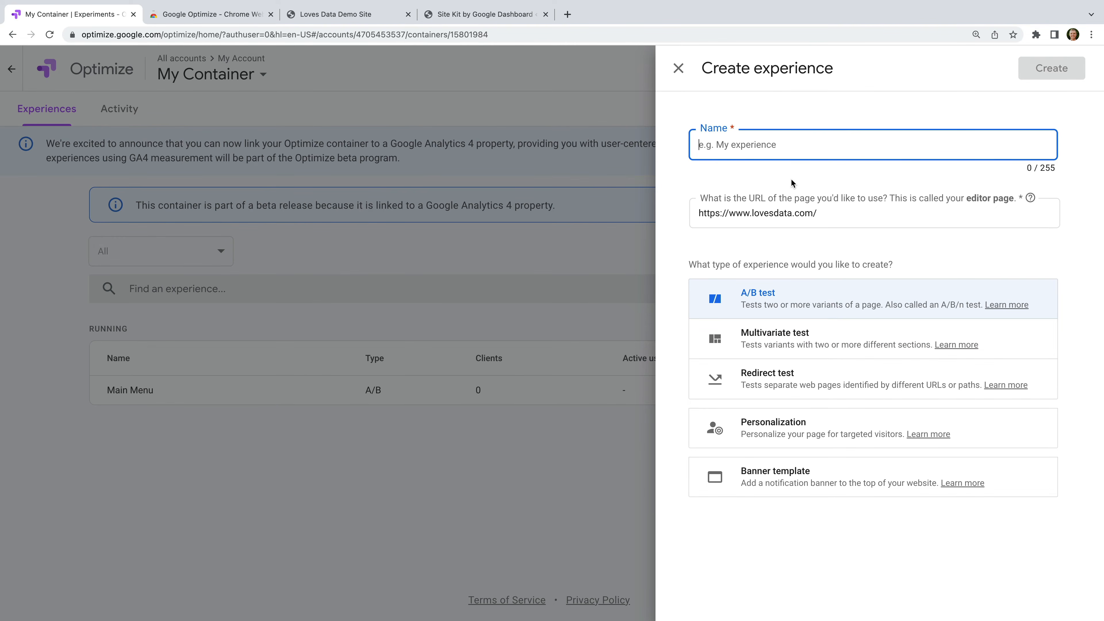
pyautogui.write('GA4')
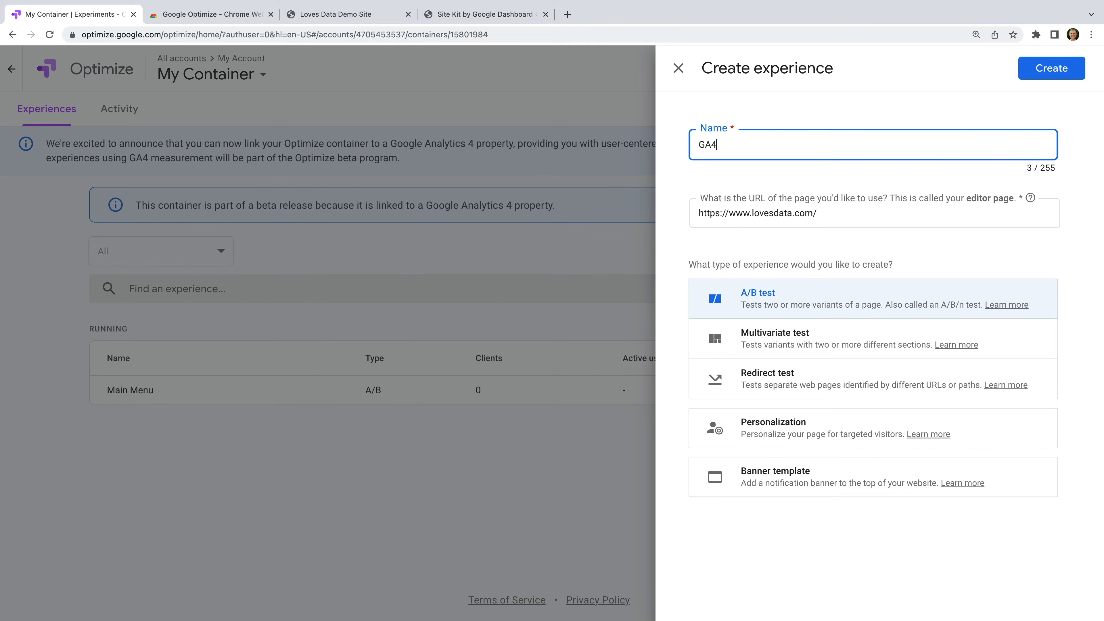
pyautogui.write(' Complete Course')
pyautogui.click(842, 219)
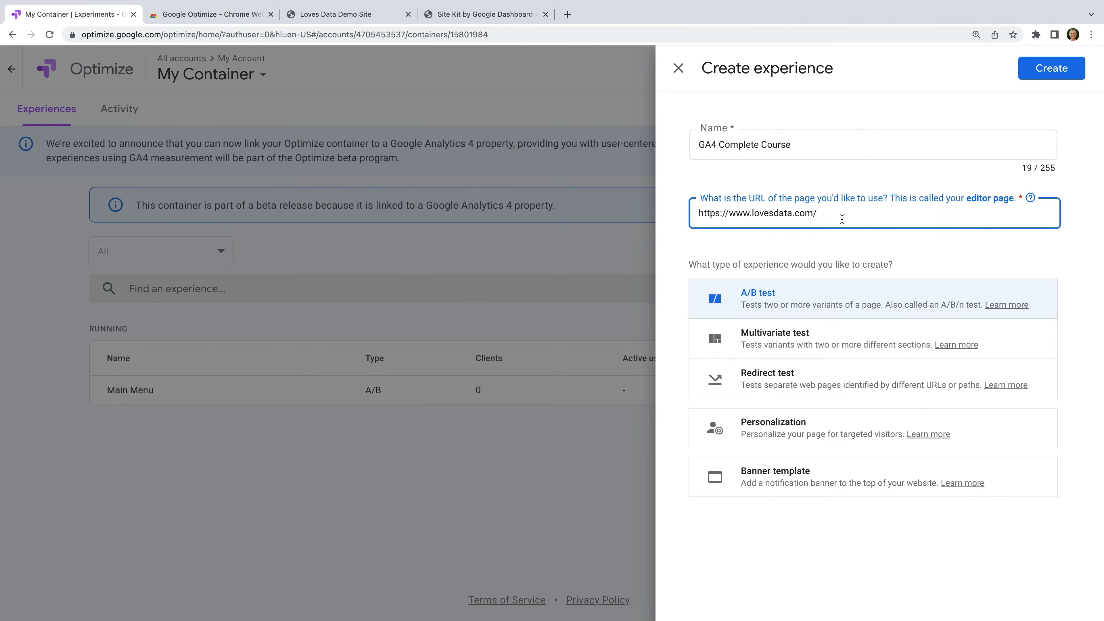
pyautogui.write('courses/google-analytics-')
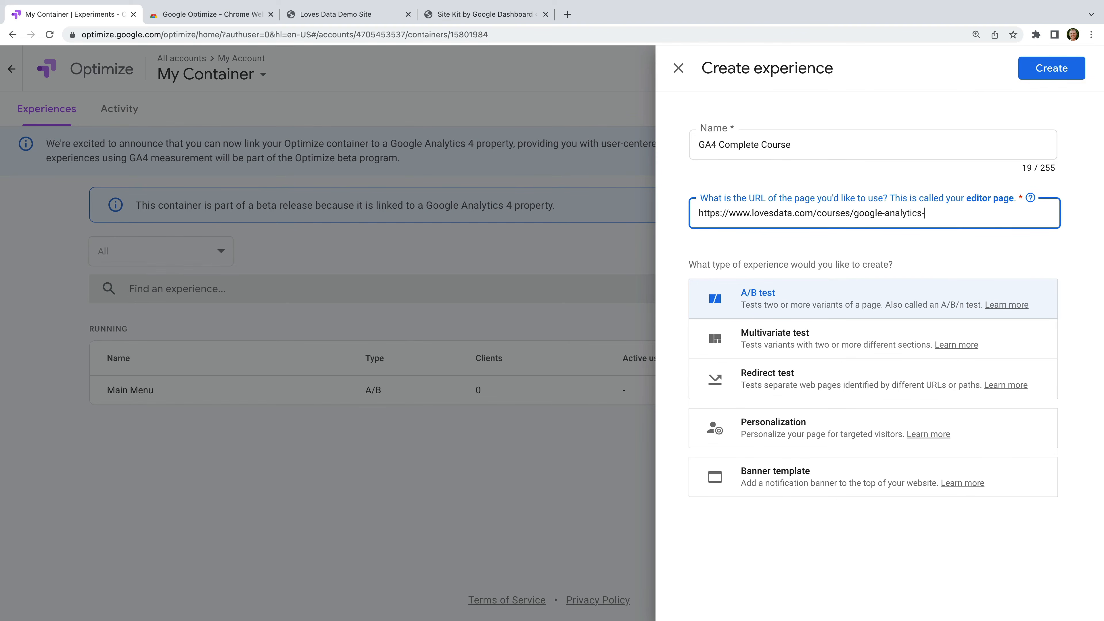
pyautogui.write('4')
pyautogui.click(854, 332)
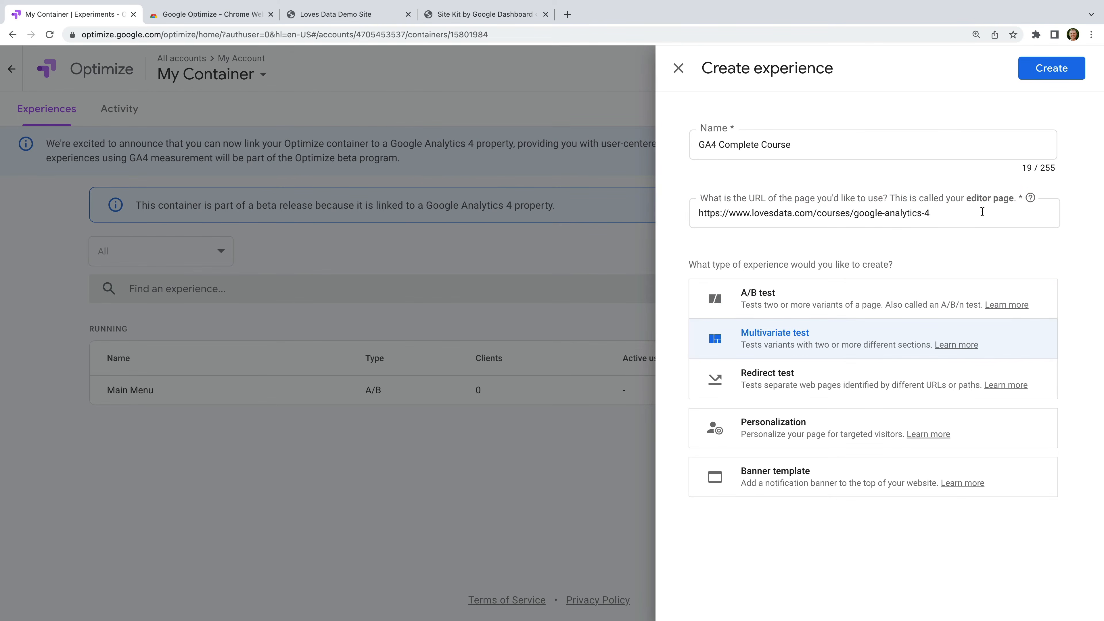
pyautogui.click(1050, 68)
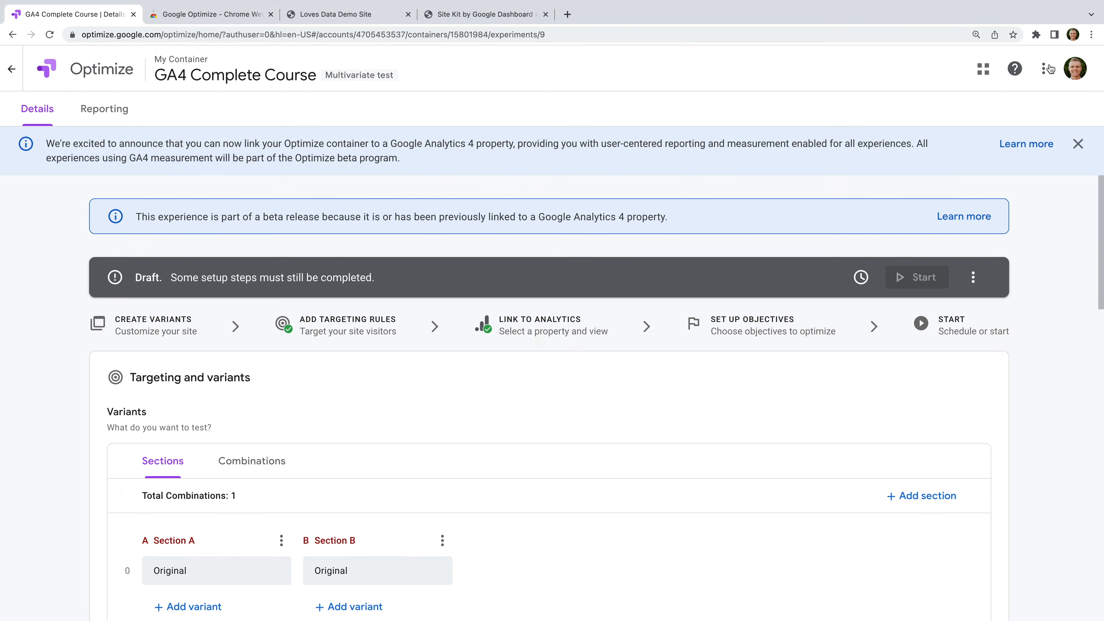
# - Rename Section A of the multivariate test as Button
pyautogui.scroll(-2, 529, 249)
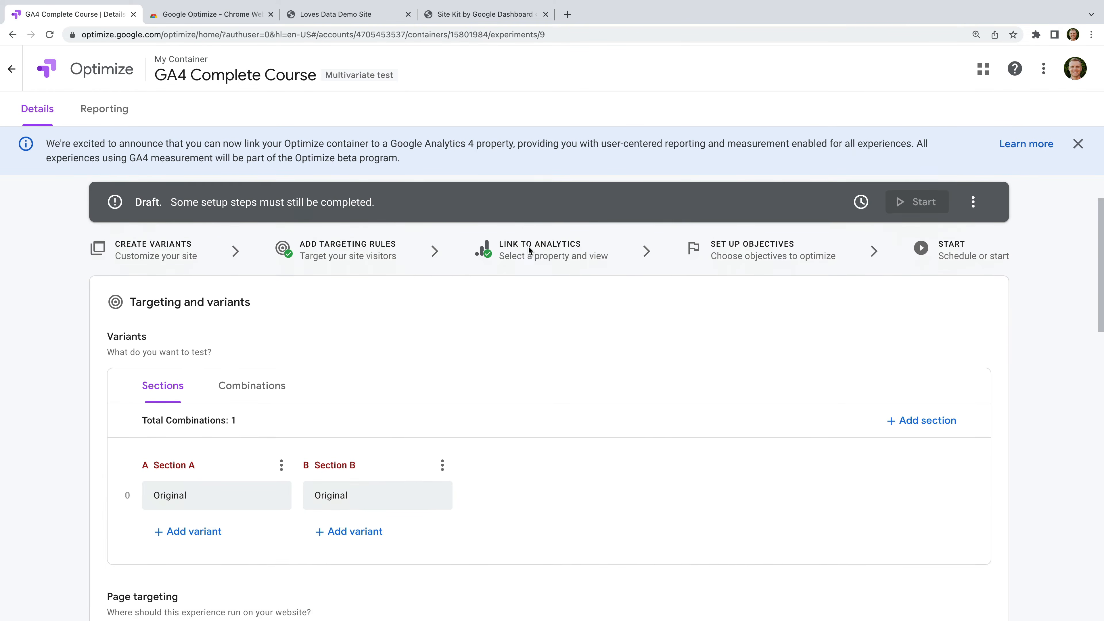
pyautogui.scroll(-3, 529, 246)
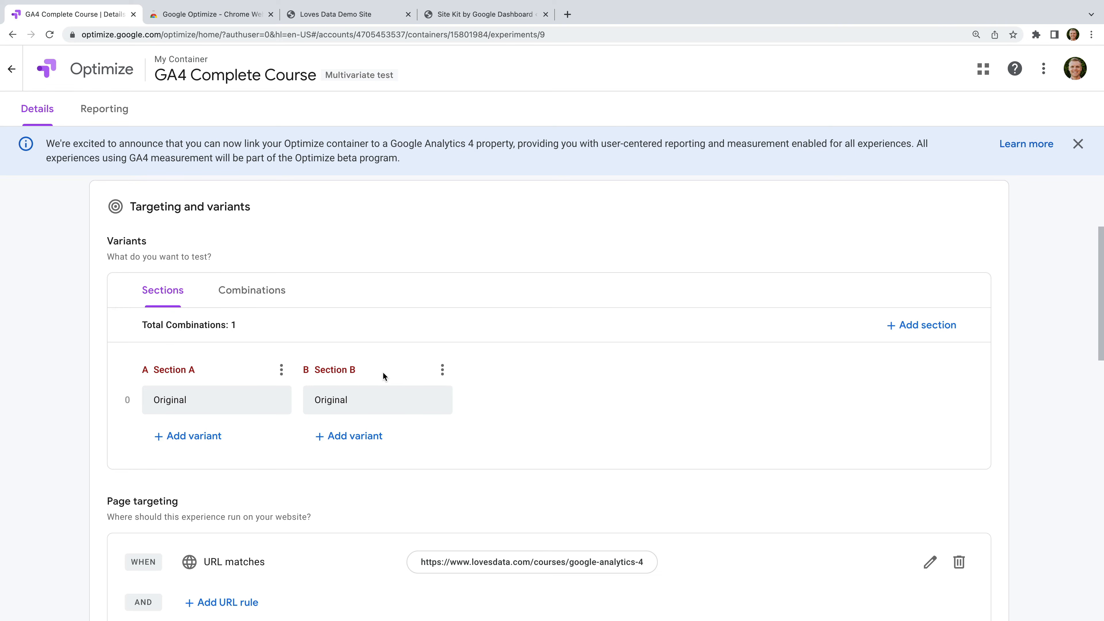
pyautogui.click(281, 370)
pyautogui.click(320, 379)
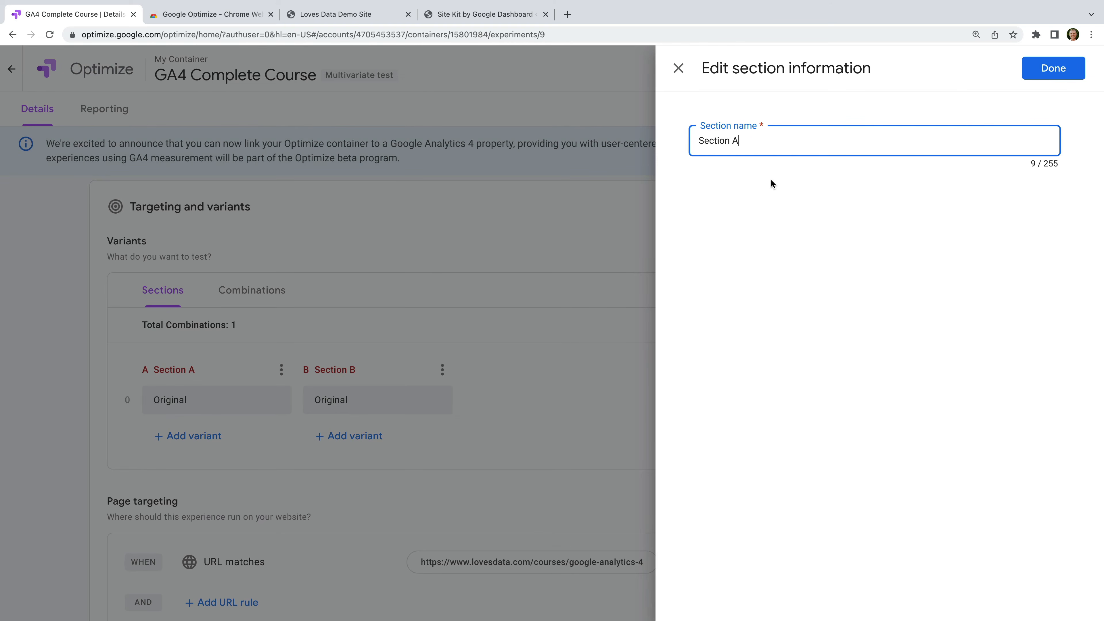
pyautogui.hotkey('ctrl', 'a')
pyautogui.write('Button')
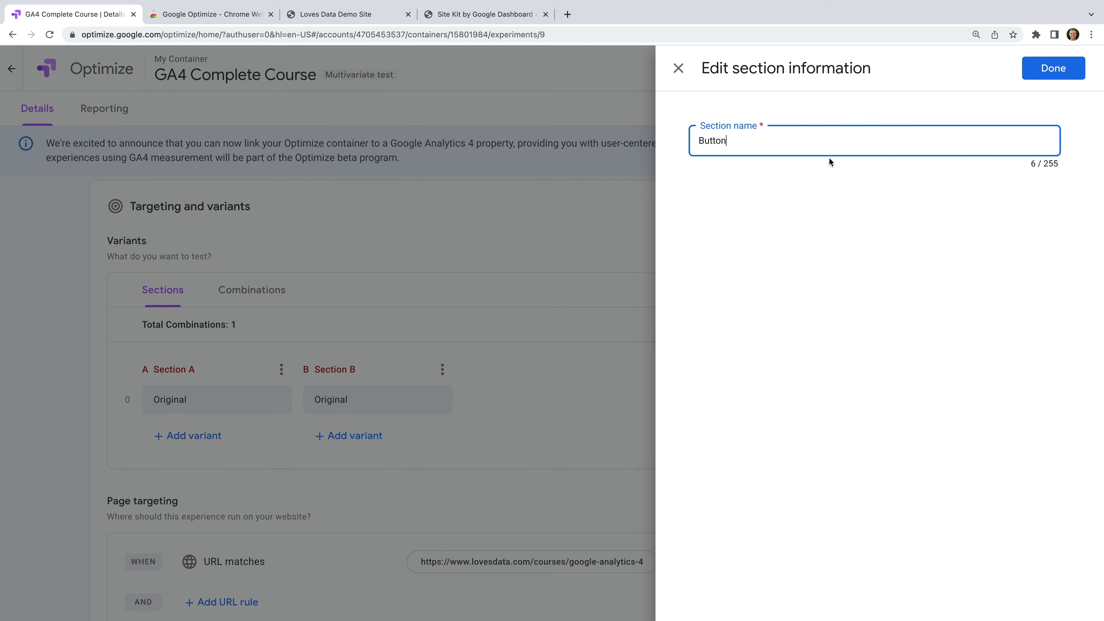
pyautogui.click(1033, 70)
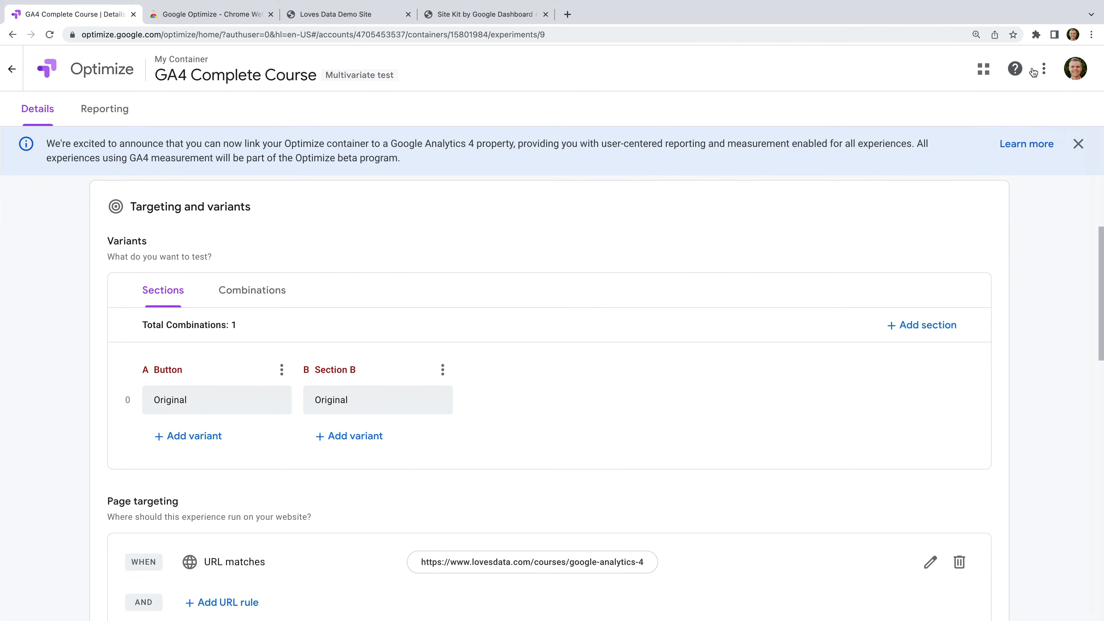
# - Rename Section B of the multivariate test as Heading
pyautogui.scroll(1, 434, 361)
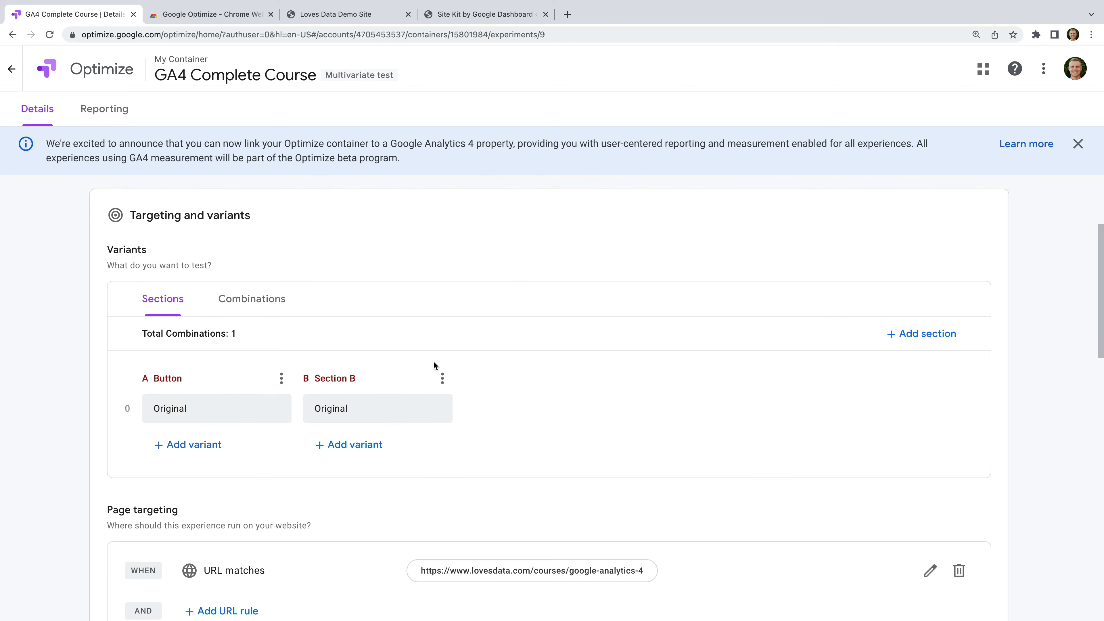
pyautogui.click(443, 380)
pyautogui.click(448, 387)
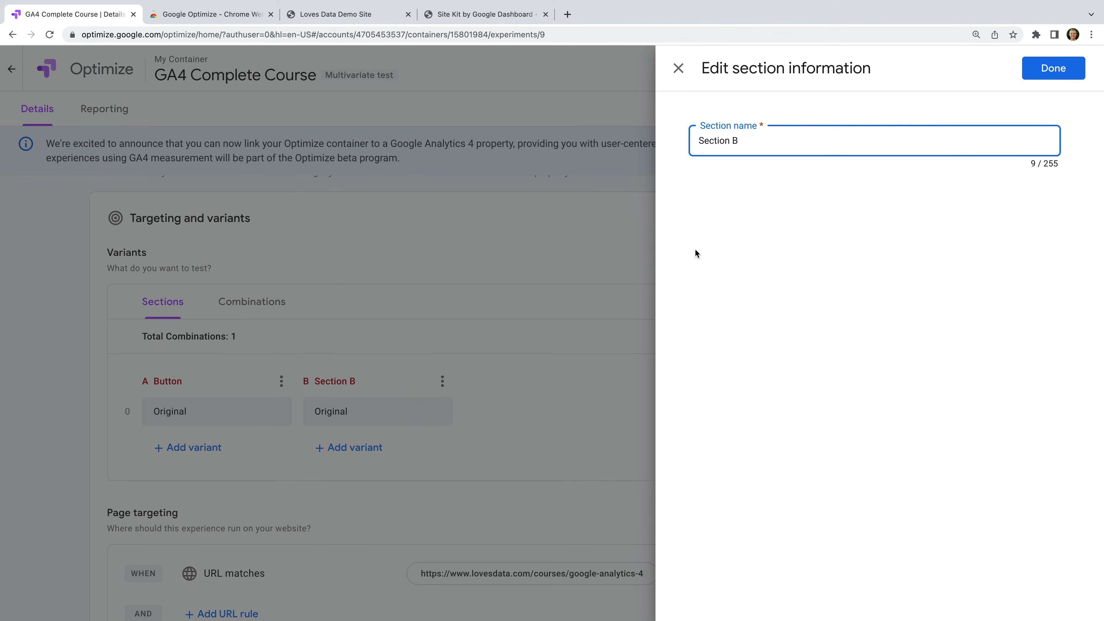
pyautogui.moveTo(759, 140); pyautogui.dragTo(659, 142)
pyautogui.write('Heading')
pyautogui.click(1054, 68)
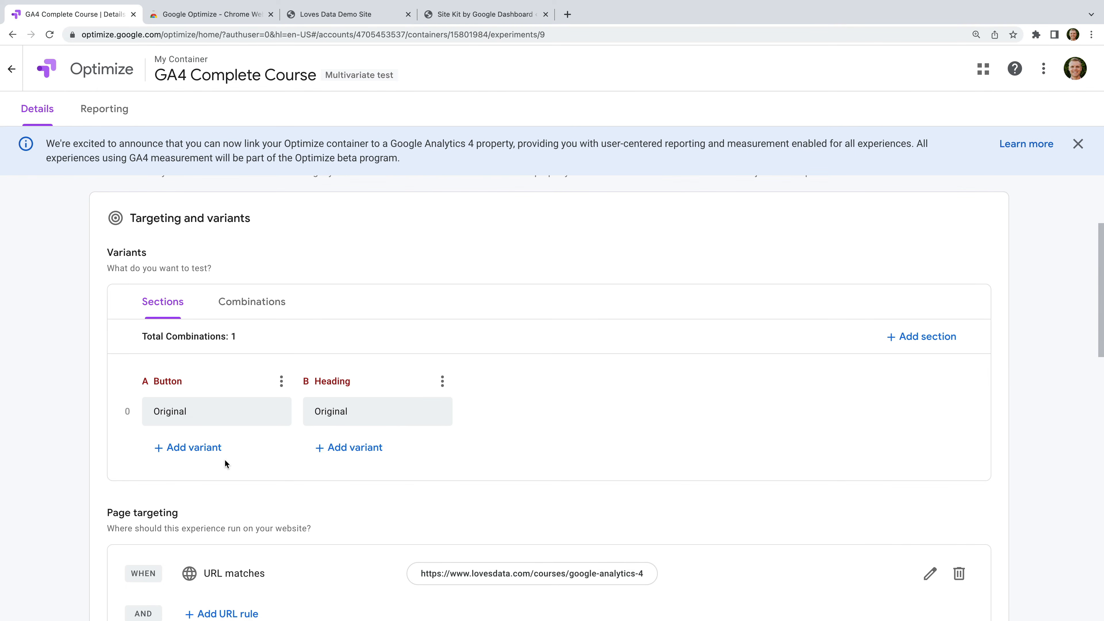
# - Add a variant named Red Button to the Button section
pyautogui.click(211, 452)
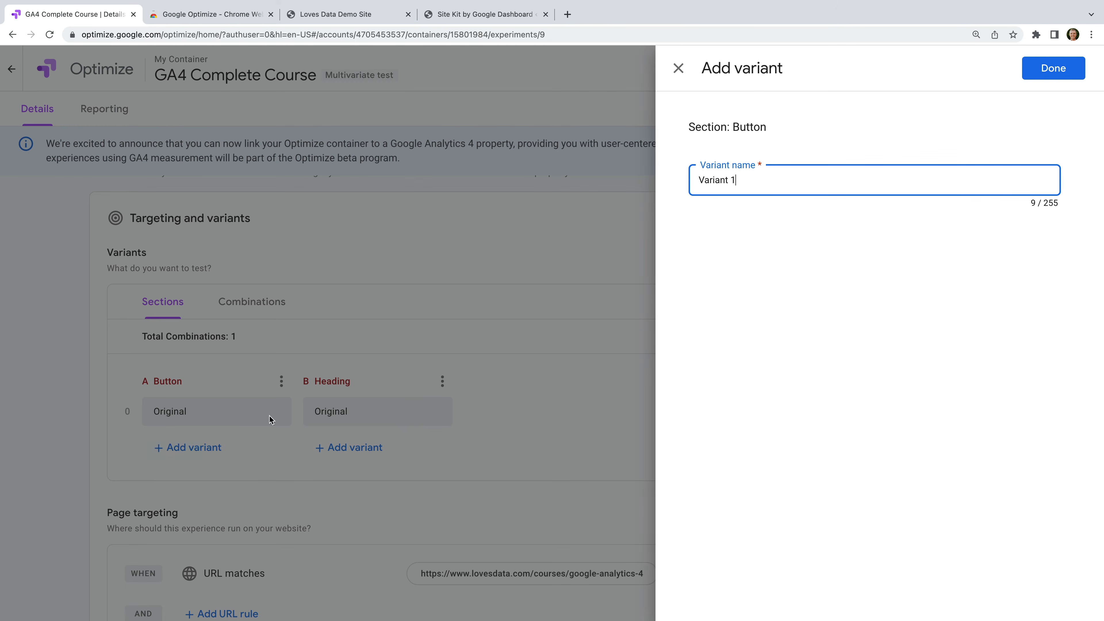
pyautogui.moveTo(732, 181); pyautogui.dragTo(682, 182)
pyautogui.write('Red Button')
pyautogui.click(1043, 75)
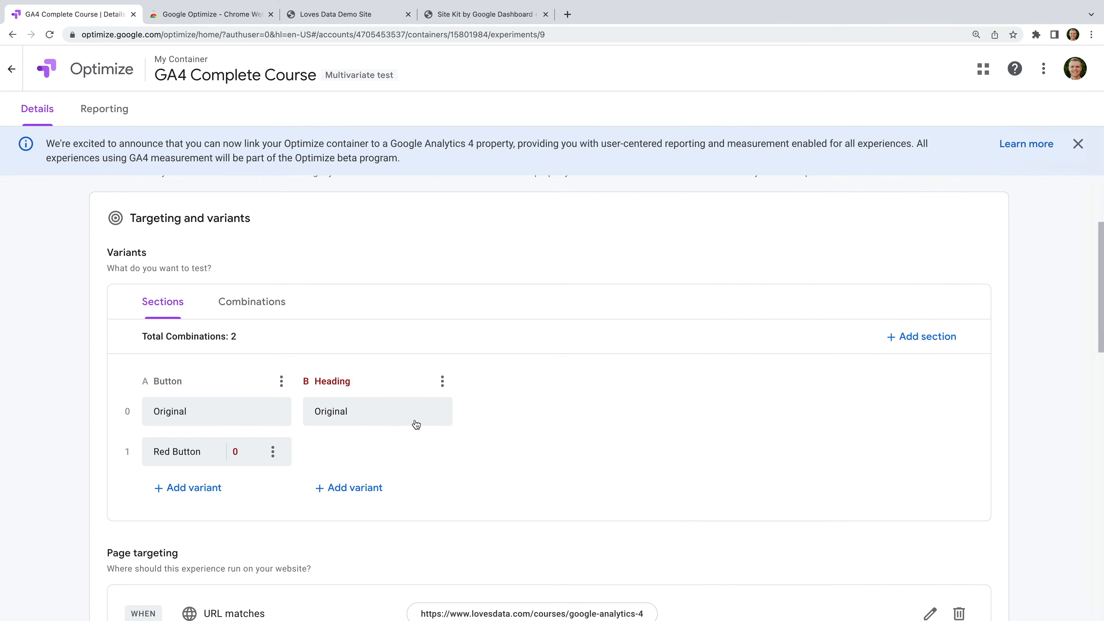
# - Add a variant named Long Heading to the Heading section
pyautogui.click(358, 489)
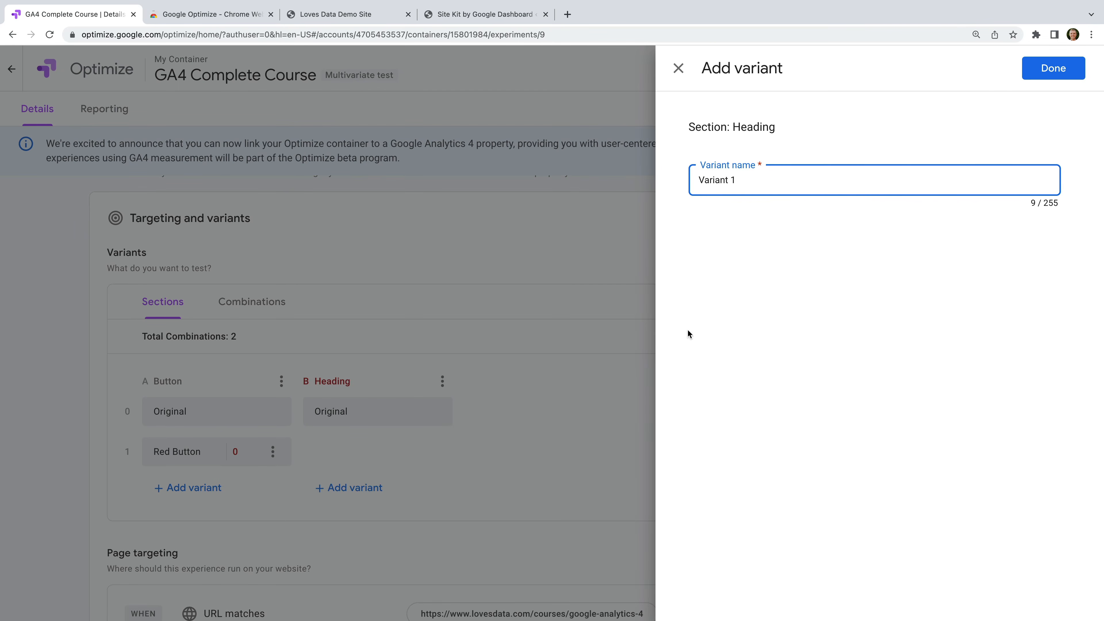
pyautogui.moveTo(737, 180); pyautogui.dragTo(673, 180)
pyautogui.write('Long Heading')
pyautogui.click(1054, 69)
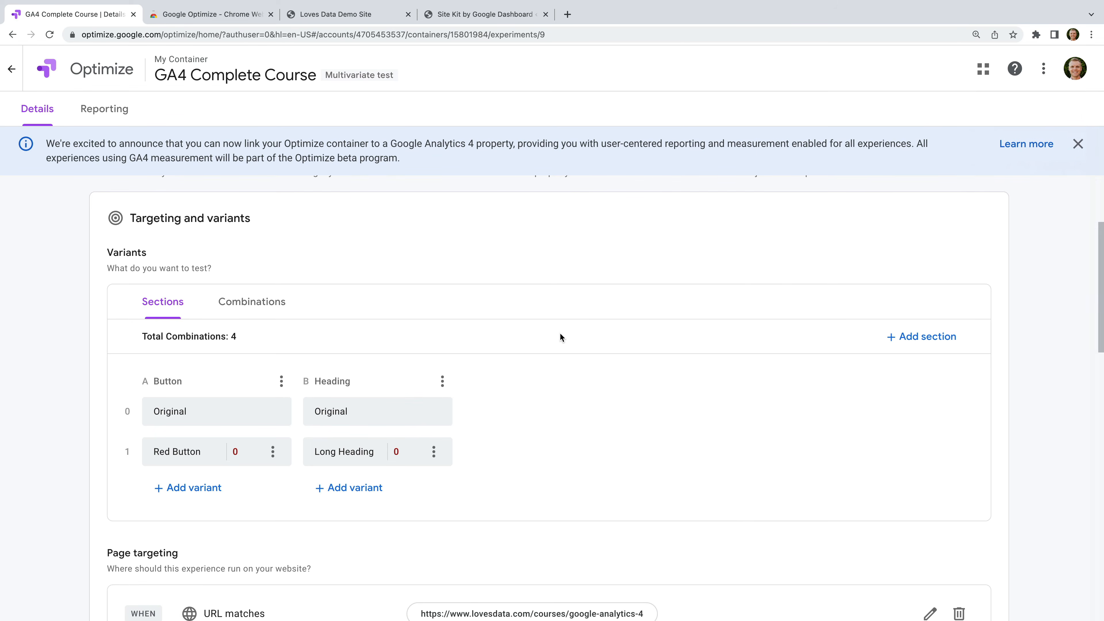
# - Add CSS to the Red Button variant giving the course button background #d40d0d and box shadow 0px .2em 0px 0px #791717, and save the variant
pyautogui.click(272, 452)
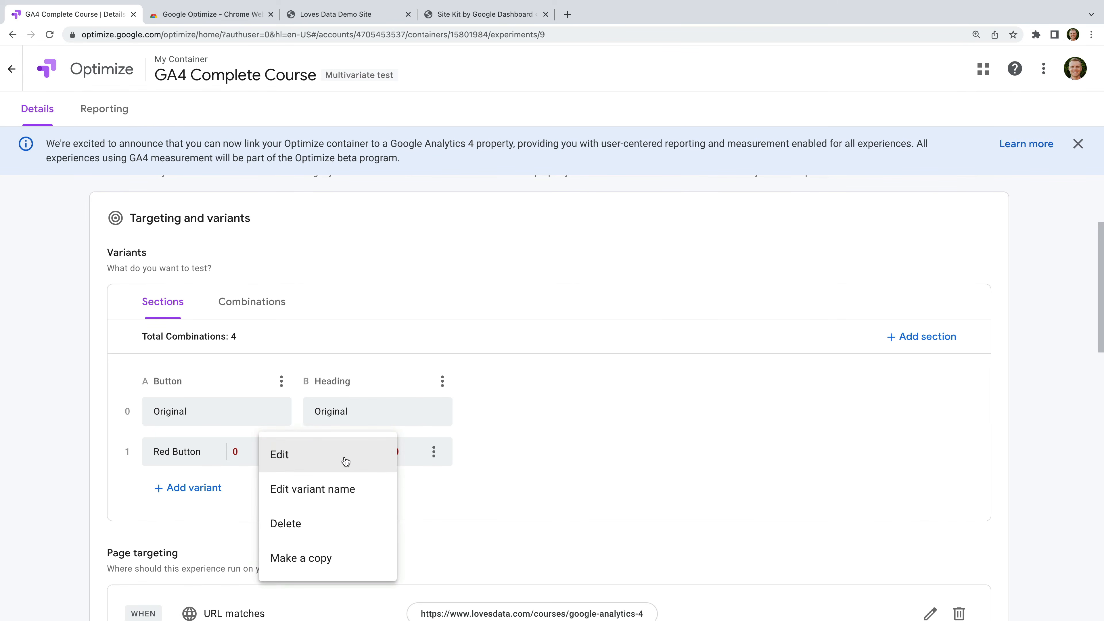
pyautogui.click(341, 461)
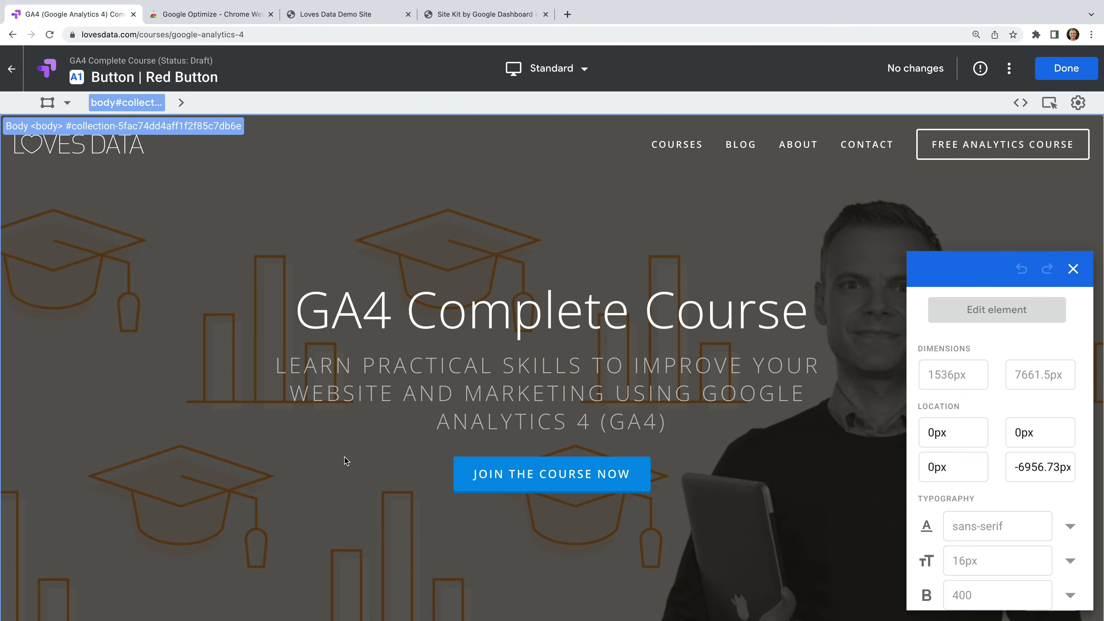
pyautogui.click(595, 422)
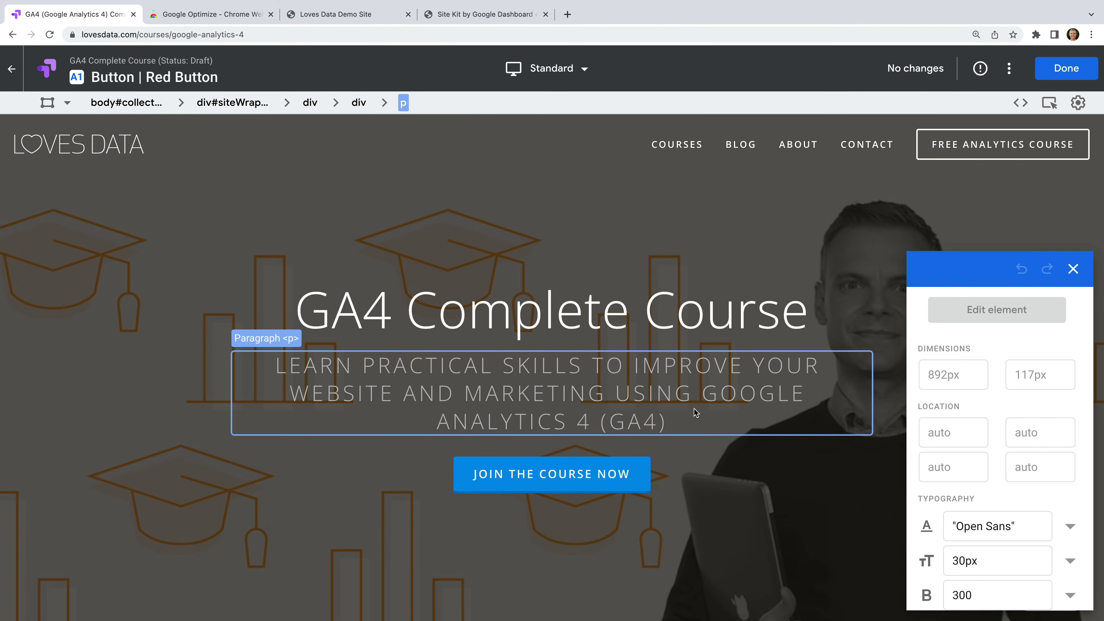
pyautogui.click(631, 478)
pyautogui.click(1020, 103)
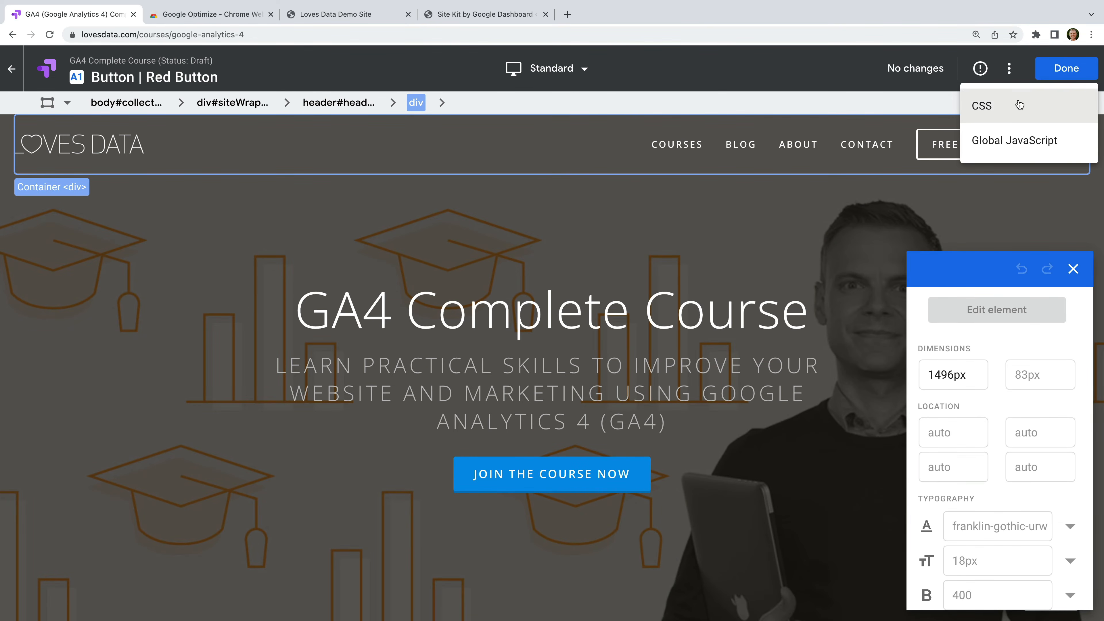
pyautogui.click(1022, 115)
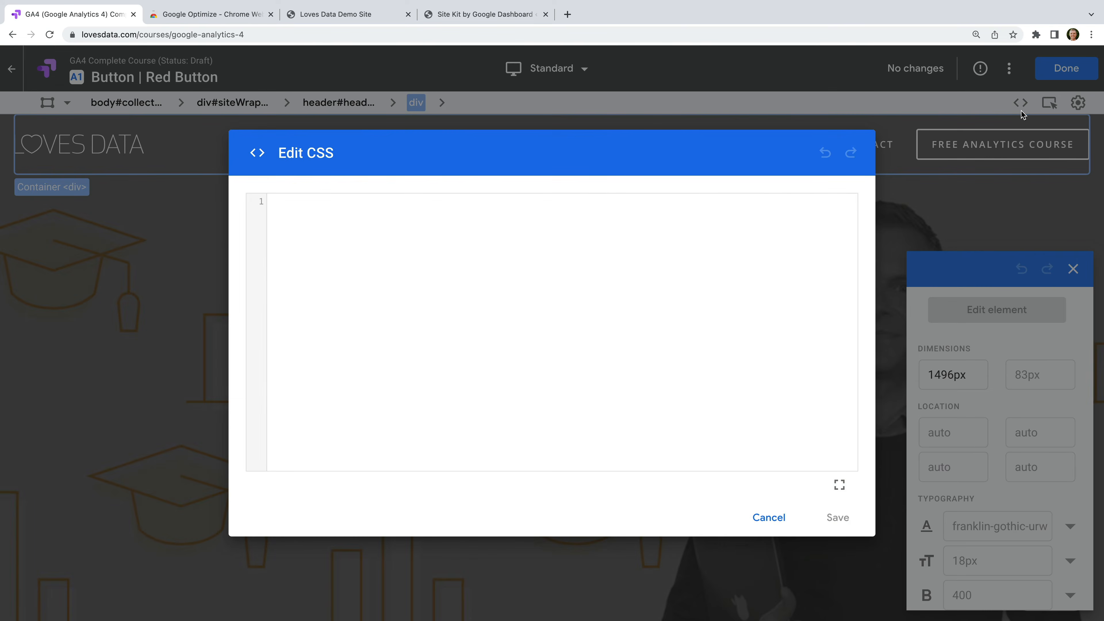
pyautogui.write('body:not(.collection-type-gallery).banner-button-style-raised .desc-wrapper p:last-child > a, body:not(.collection-type-gallery).banner-button-style-raised.has-promoted-gallery #promotedGalleryWrapper .sqs-gallery-block-slideshow .meta-description p:last-child > a, body:not(.collection-type-gallery).banner-button-style-raised.has-promoted-gallery .promoted-gallery-wrapper .sqs-gallery-block-slideshow .meta-description p:last-child > a { -webkit-box-shadow: 0px .2em 0px 0px #791717!important; -moz-box-shadow: 0px .2em 0px 0px #791717!important; box-shadow: 0px .2em 0px 0px #791717!important; } .desc-wrapper p:last-child > a { background-color: #d40d0d!important; }')
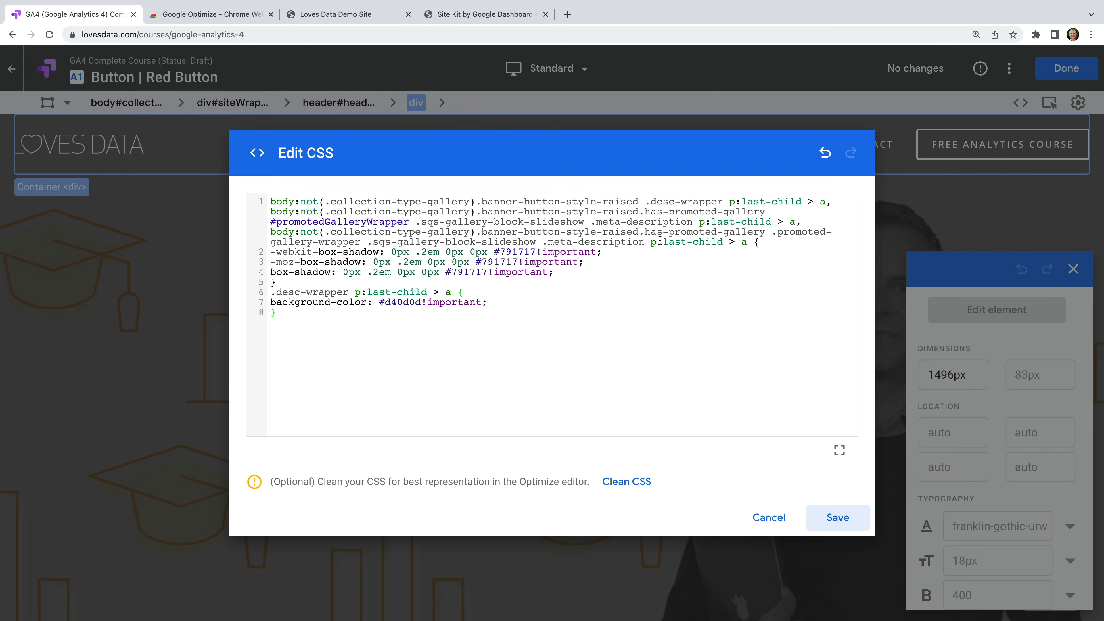
pyautogui.click(835, 521)
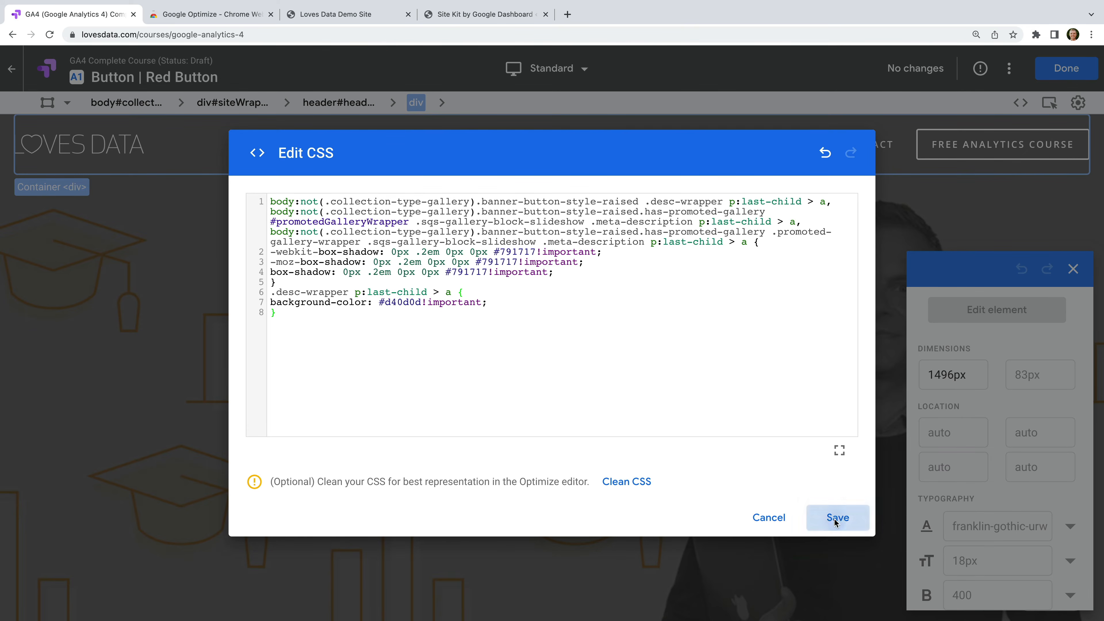
pyautogui.click(740, 384)
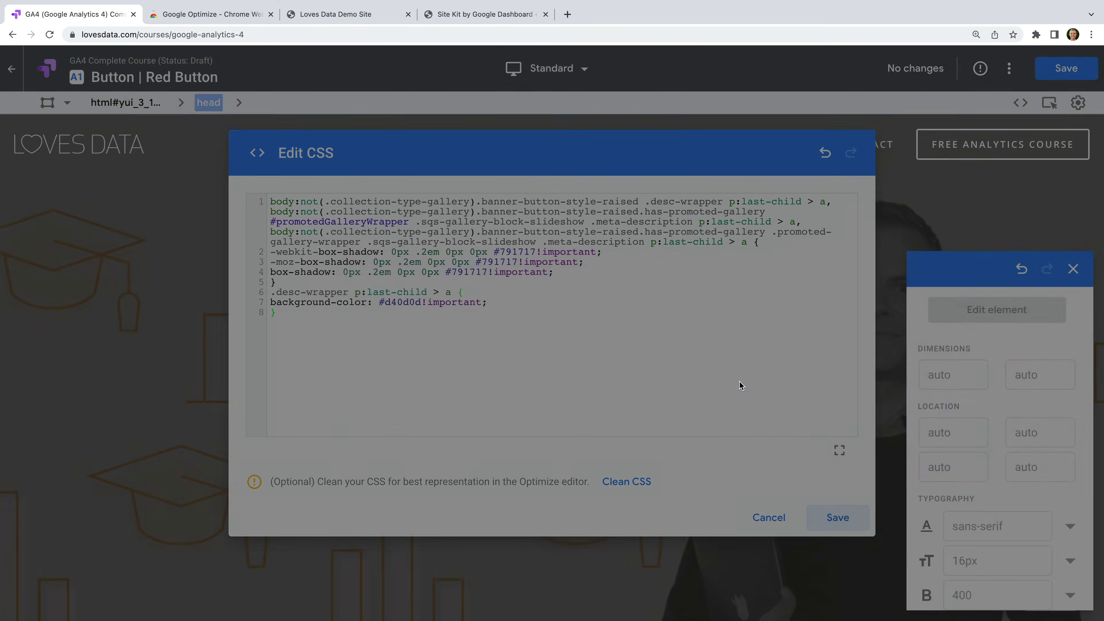
pyautogui.click(648, 478)
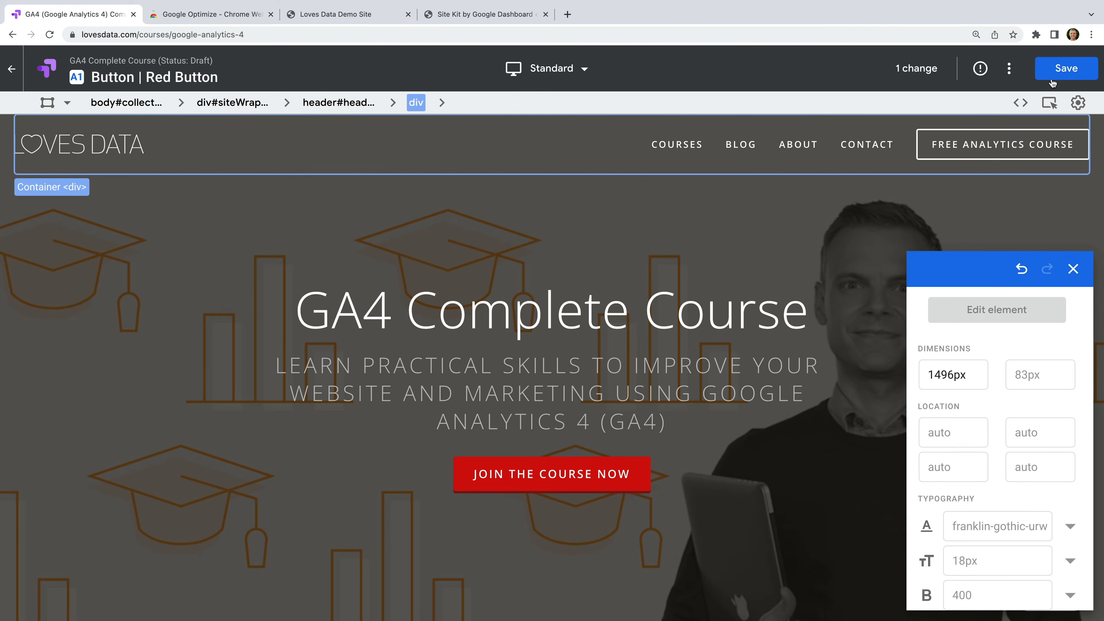
pyautogui.click(1063, 75)
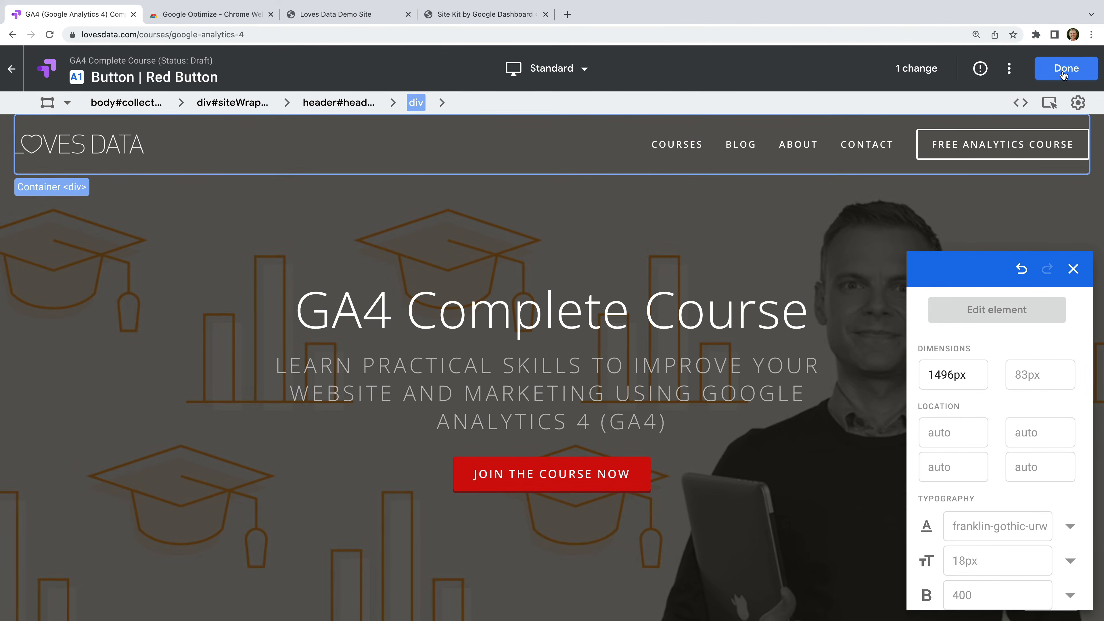
pyautogui.click(1064, 75)
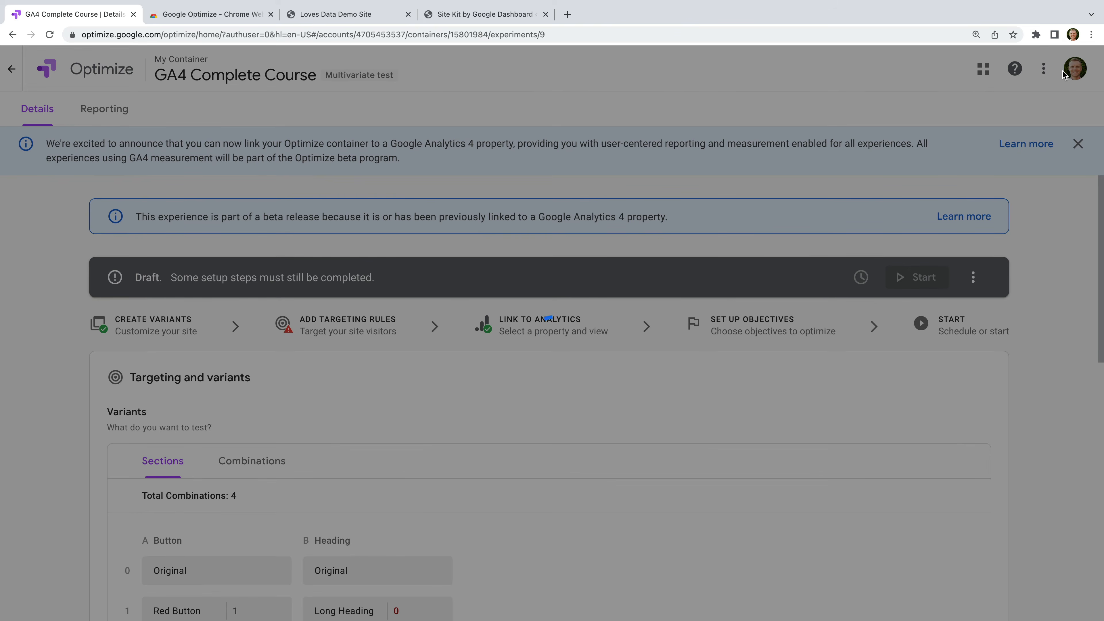
# - Open the Long Heading variant for editing and set the main course heading's selector to use neither element id nor element class
pyautogui.scroll(-2, 602, 326)
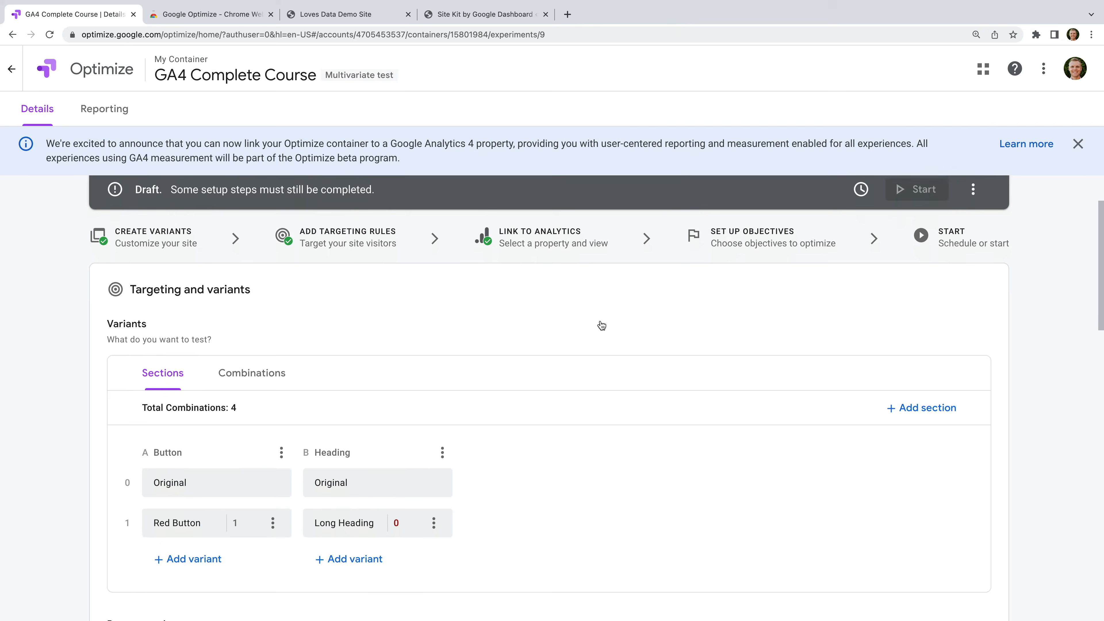
pyautogui.scroll(-2, 602, 326)
pyautogui.click(433, 463)
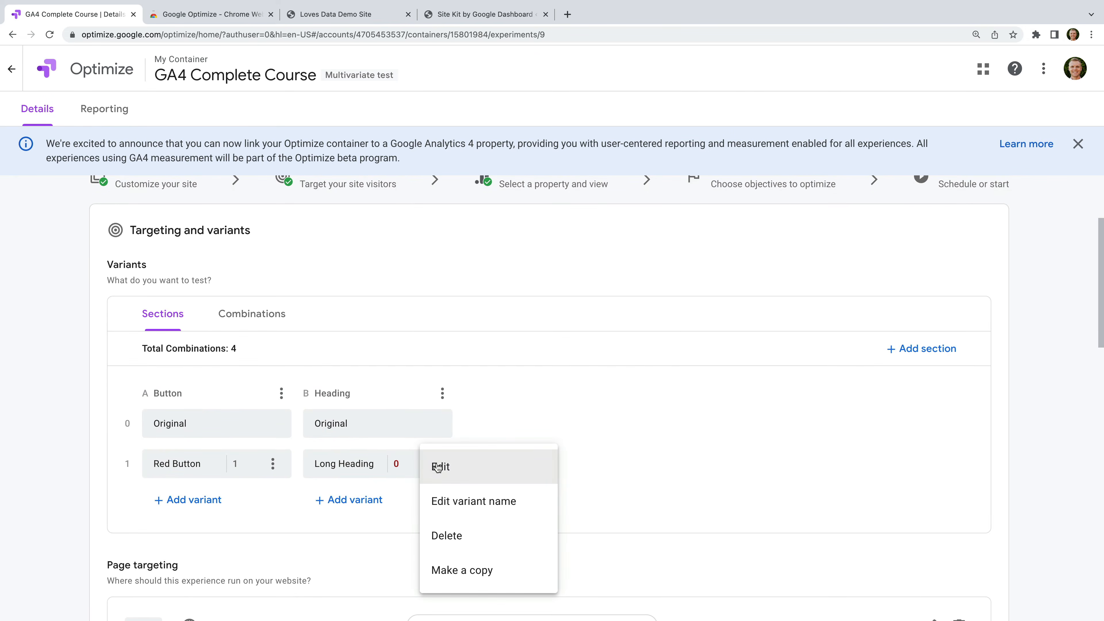
pyautogui.click(477, 468)
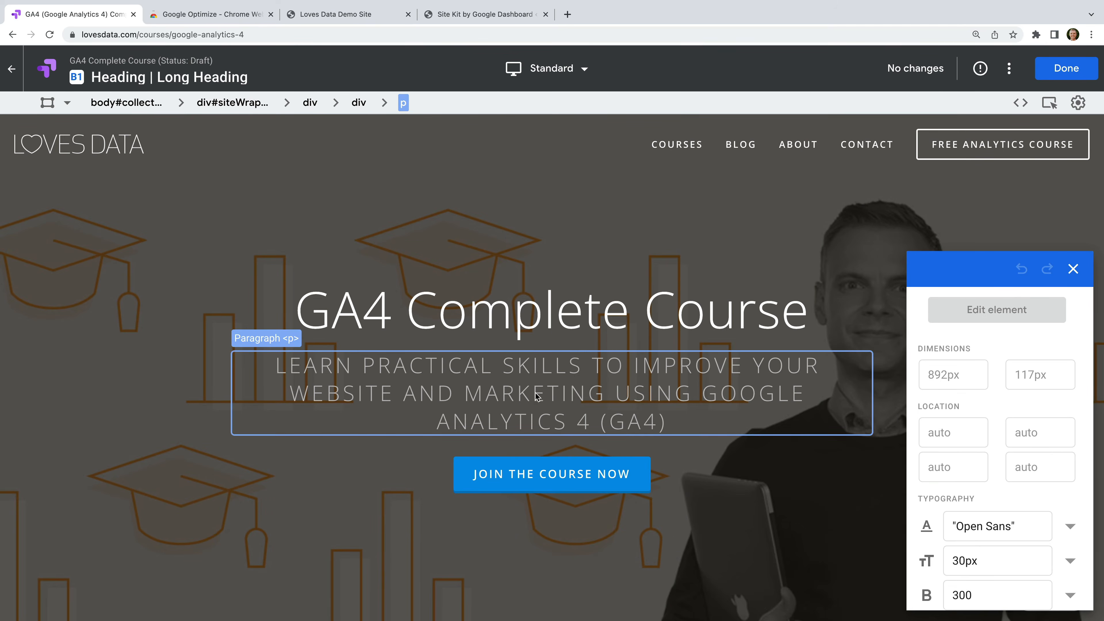
pyautogui.click(591, 316)
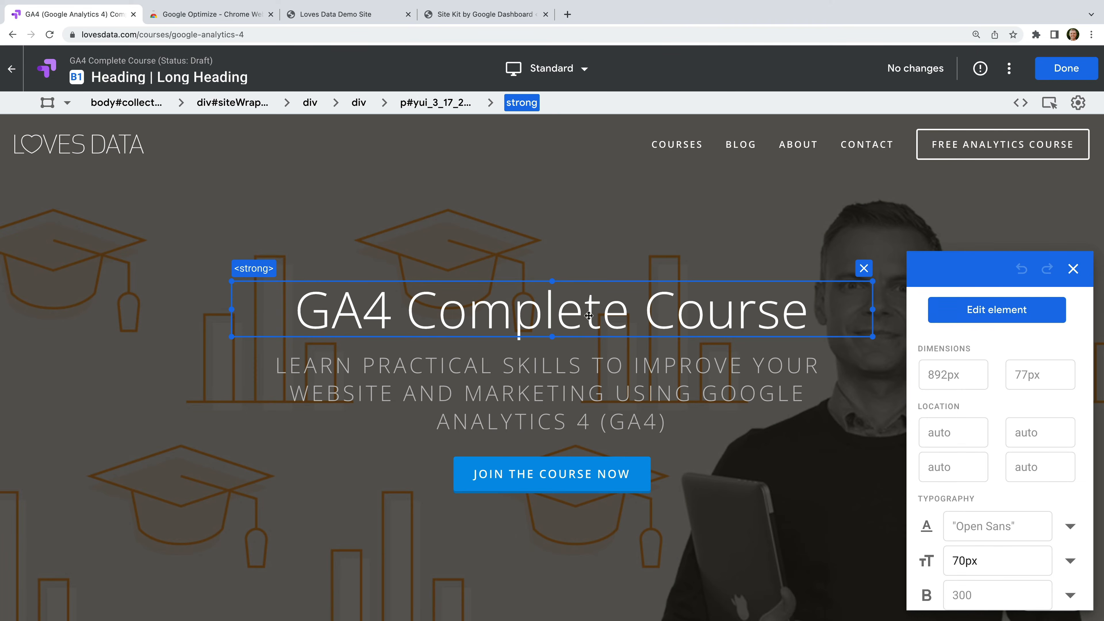
pyautogui.click(56, 106)
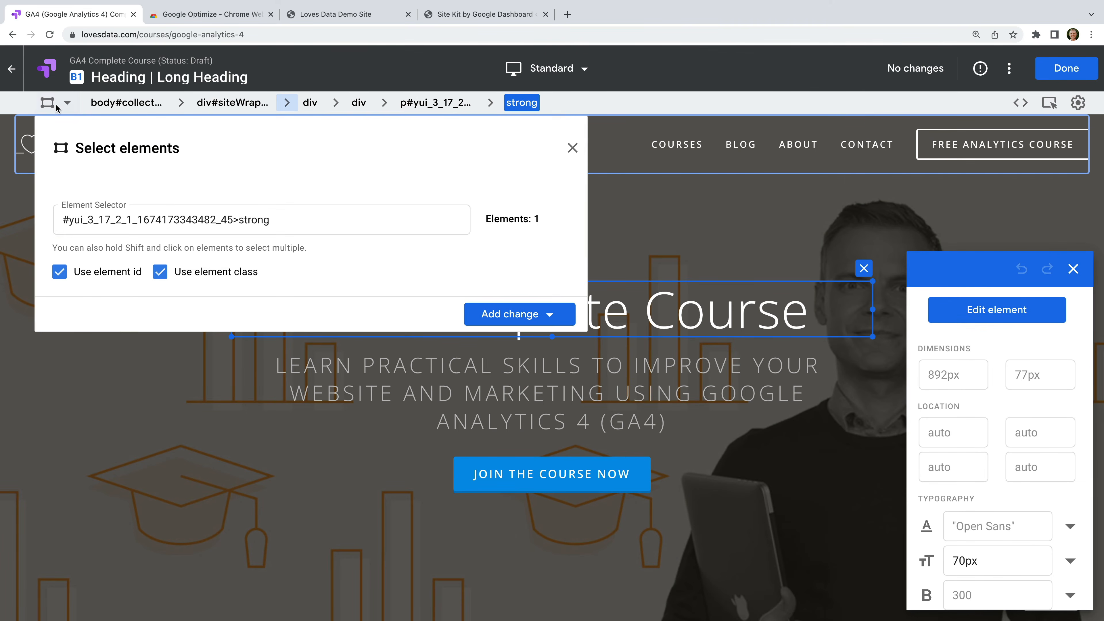
pyautogui.click(59, 271)
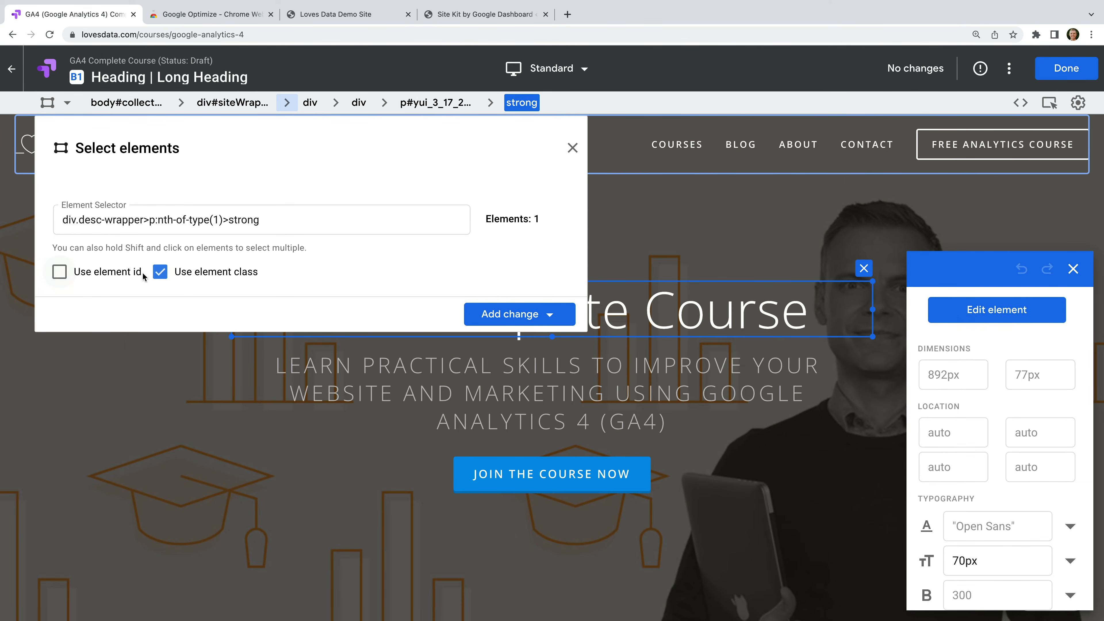
pyautogui.click(160, 272)
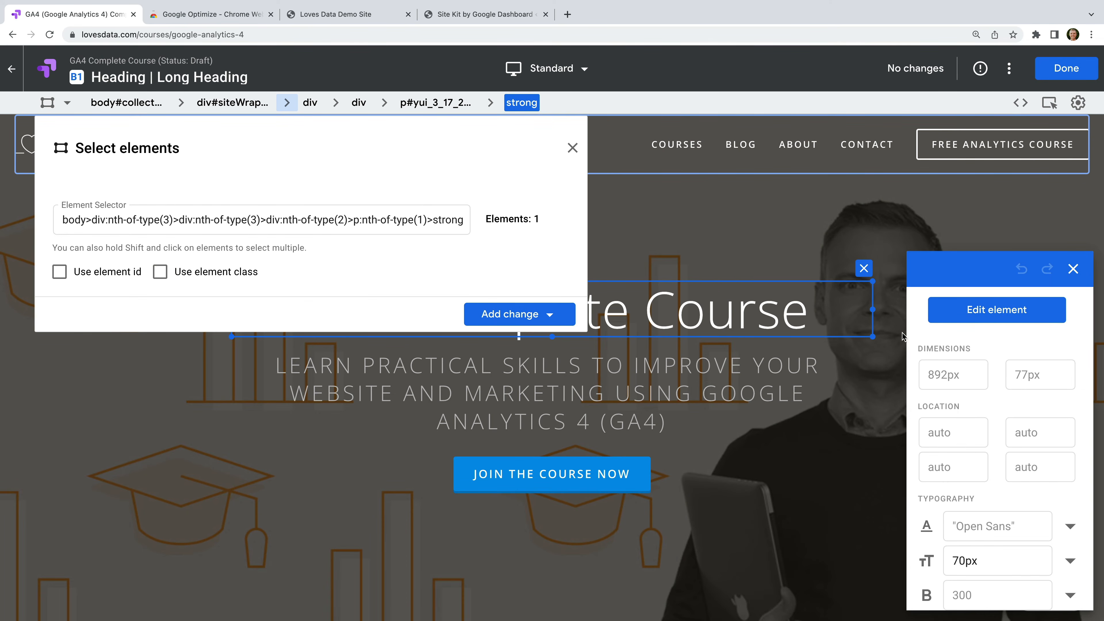
# - Change the heading text to "Google Analytics 4 (GA4) Complete Course", then save the variant and leave the editor
pyautogui.click(961, 317)
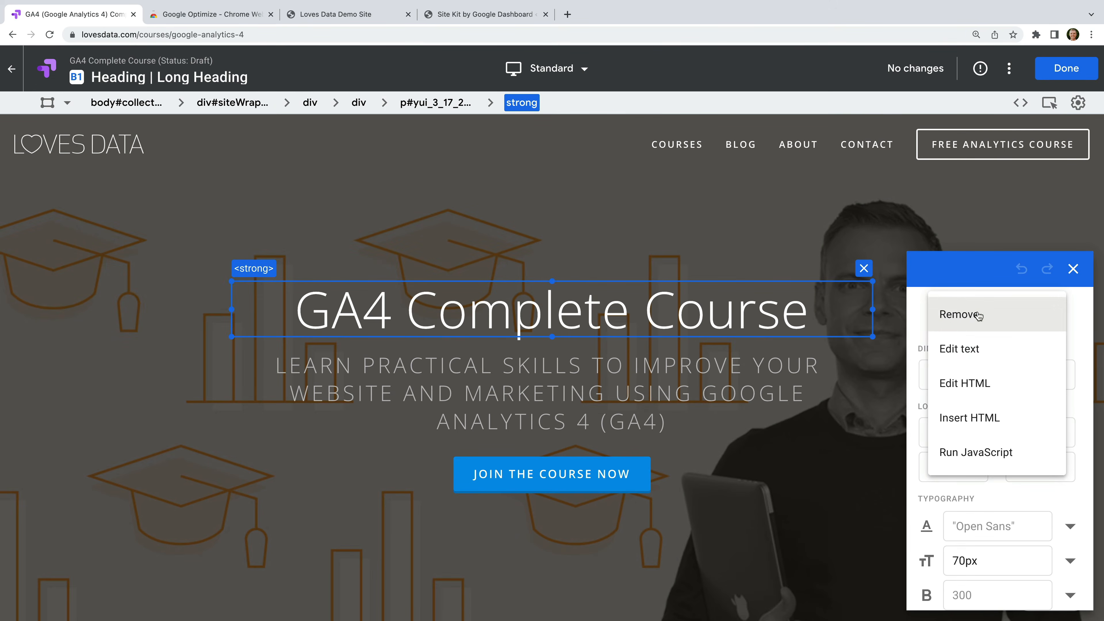
pyautogui.click(984, 353)
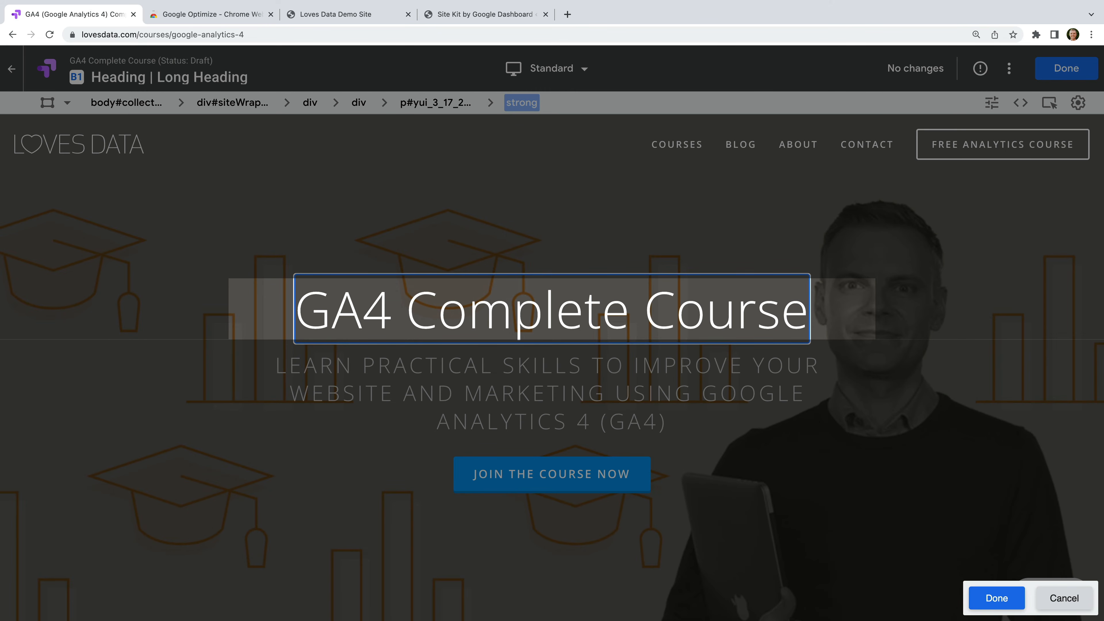
pyautogui.write('Google An')
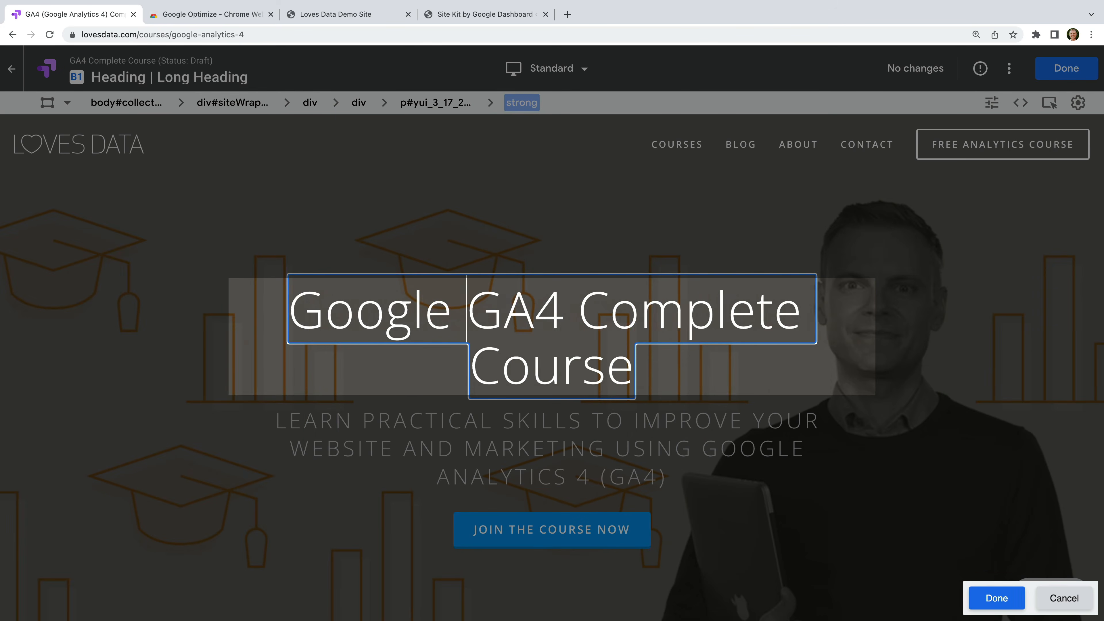
pyautogui.write('alytics ')
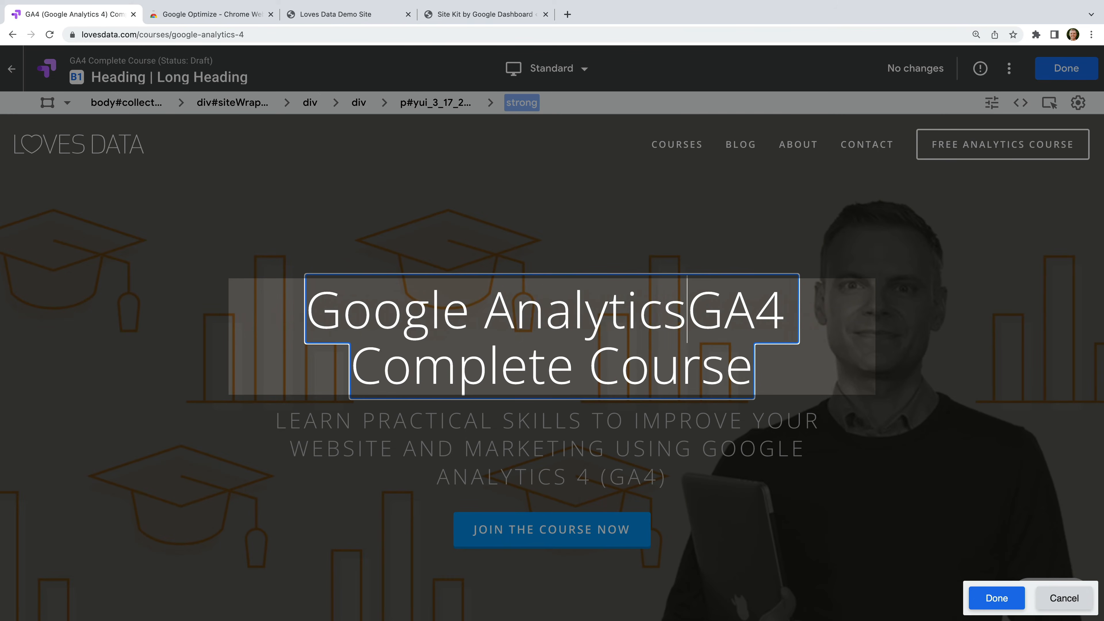
pyautogui.write('4 (GA4')
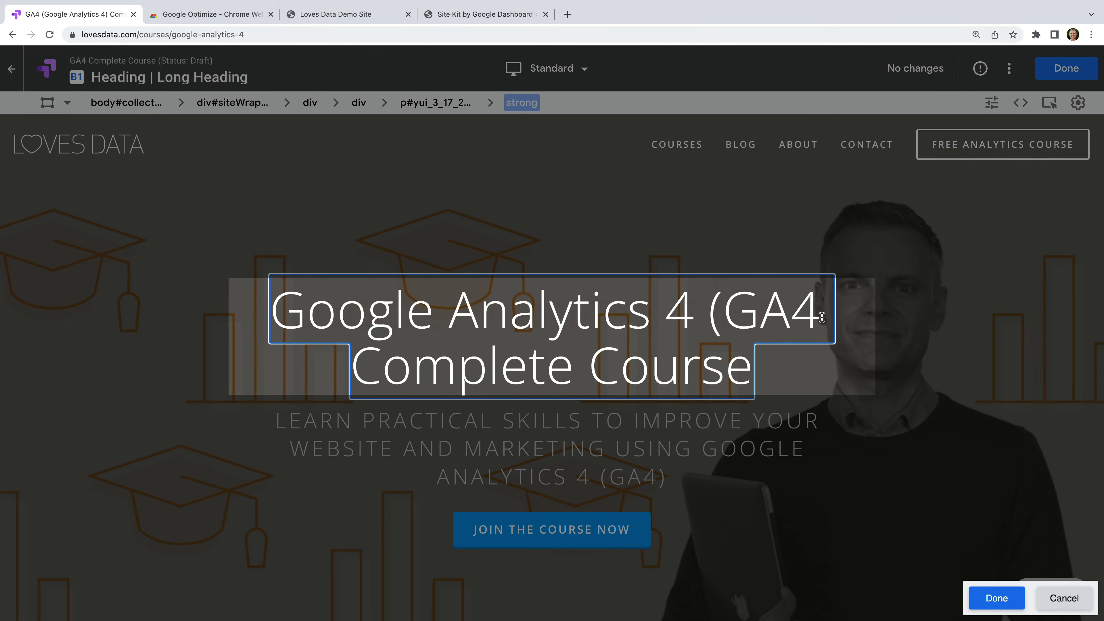
pyautogui.write(')')
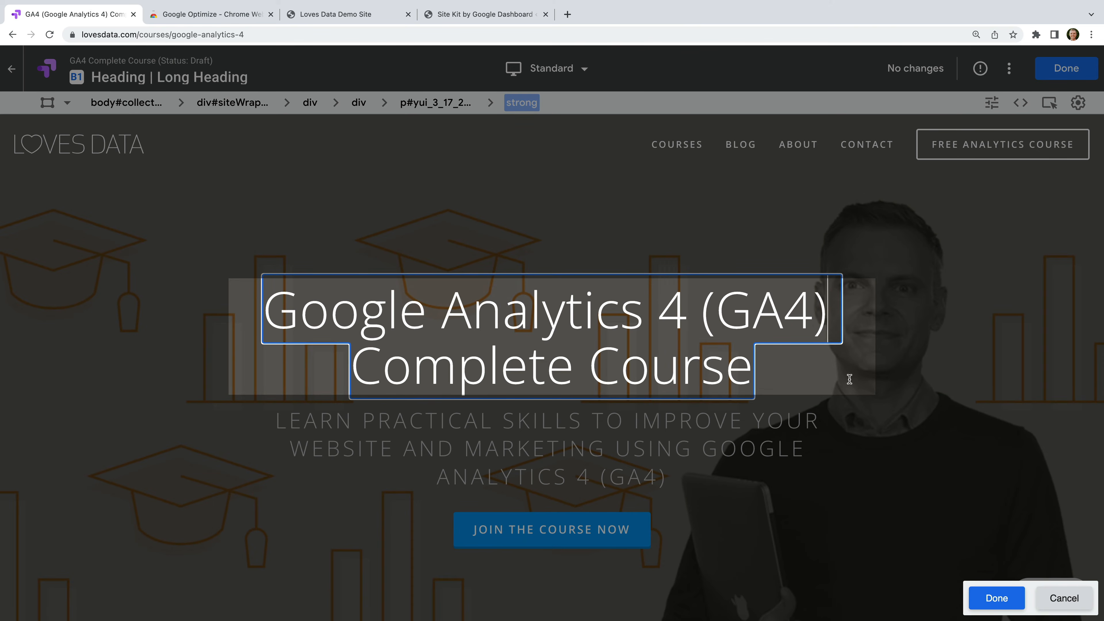
pyautogui.click(993, 599)
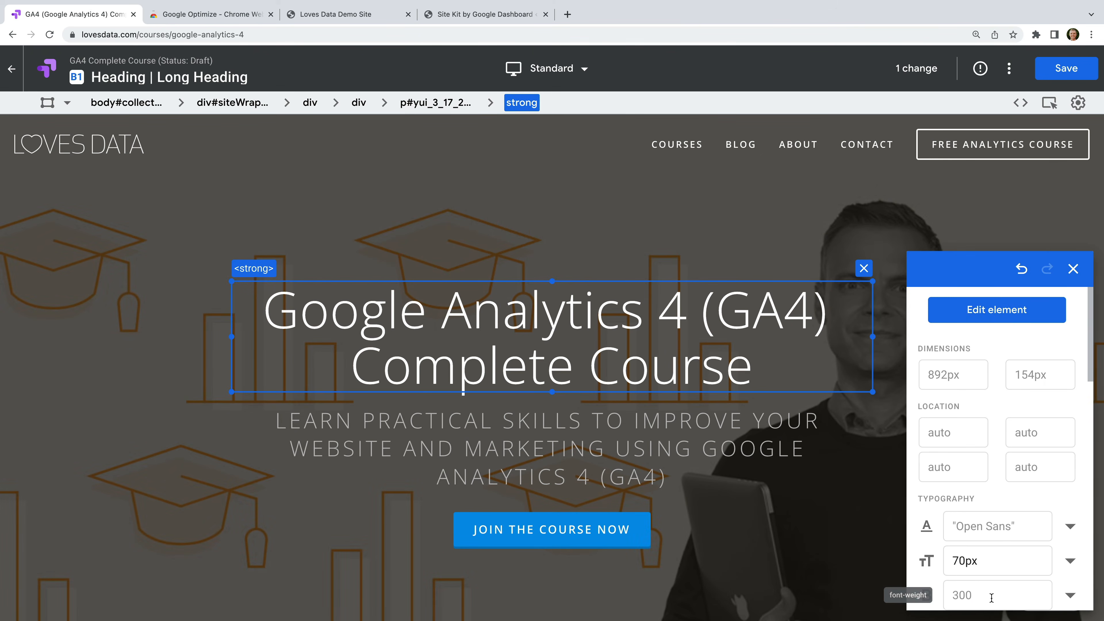
pyautogui.click(1059, 75)
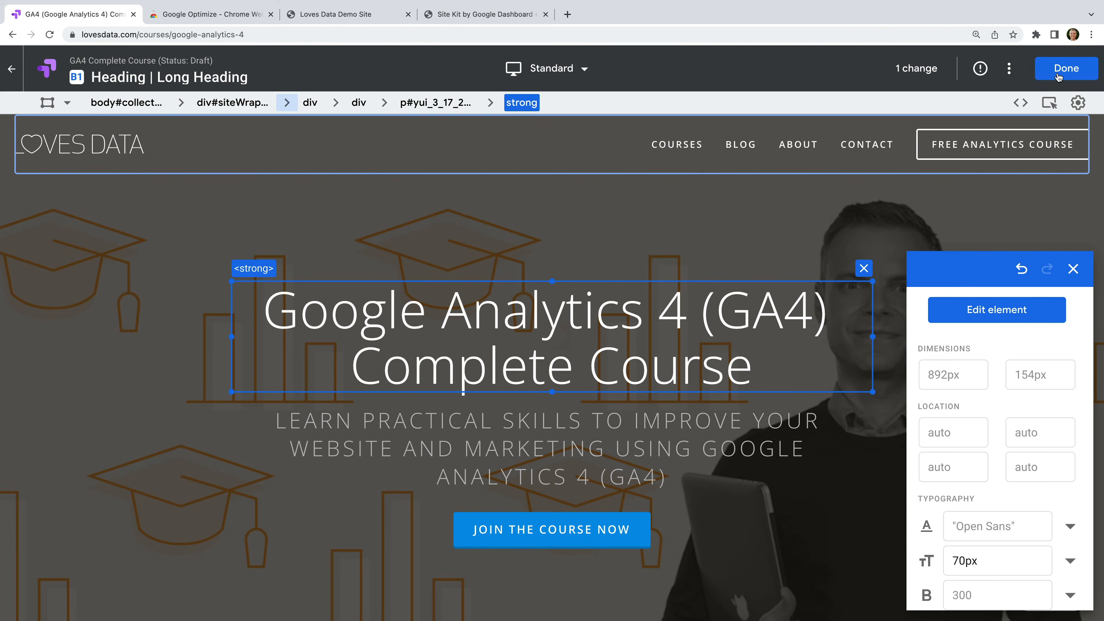
pyautogui.click(1059, 75)
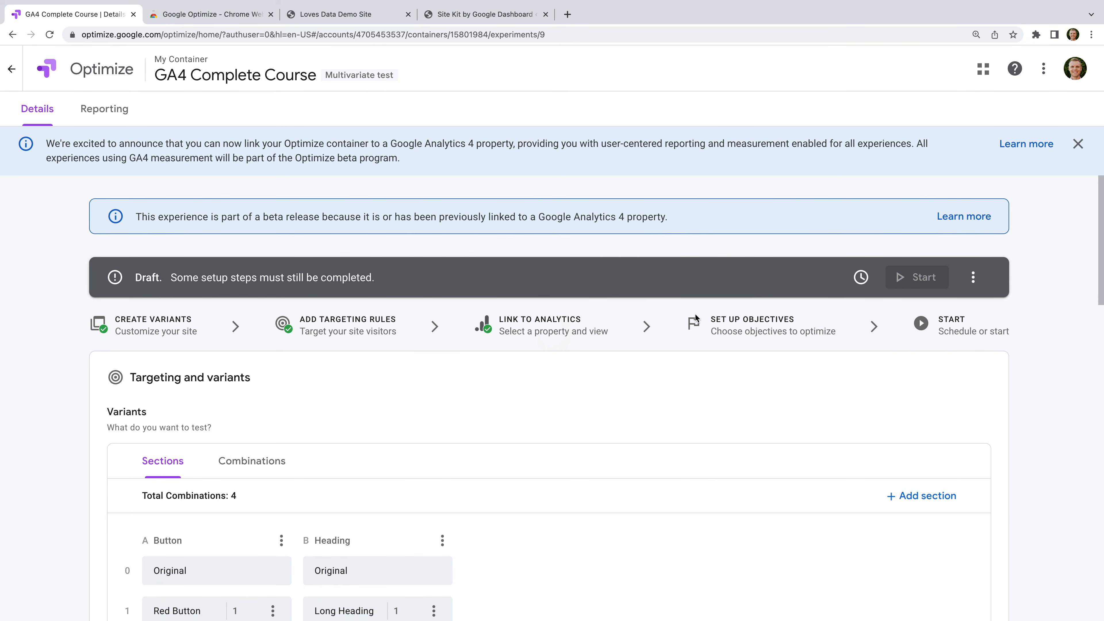
# - Review the combinations of the multivariate test and look at the preview options for the Red Button combinations
pyautogui.scroll(-4, 522, 392)
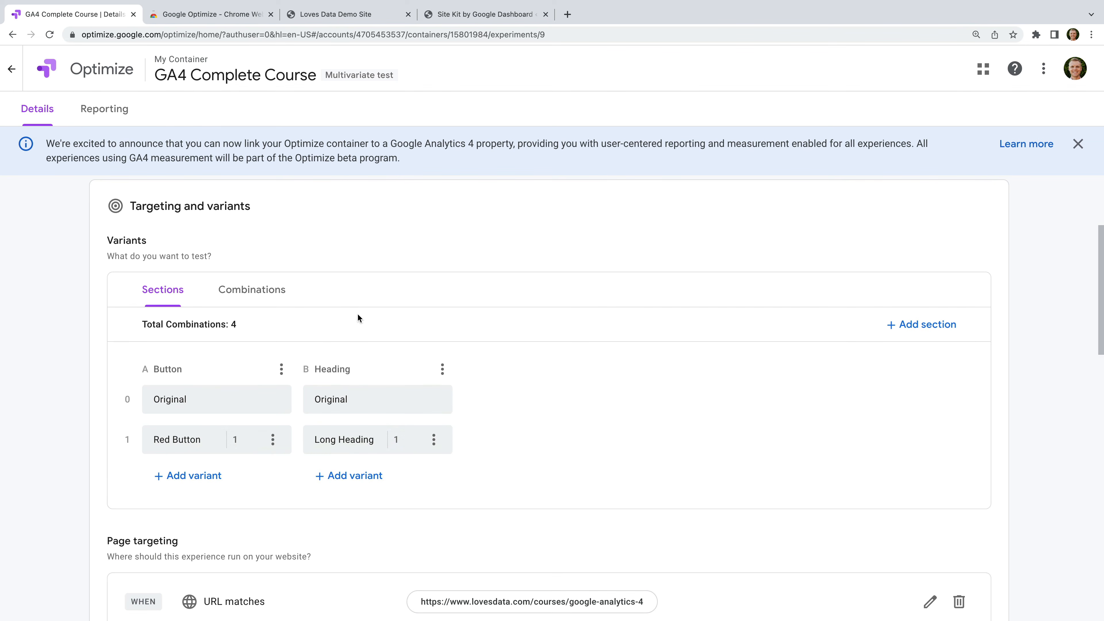
pyautogui.click(259, 291)
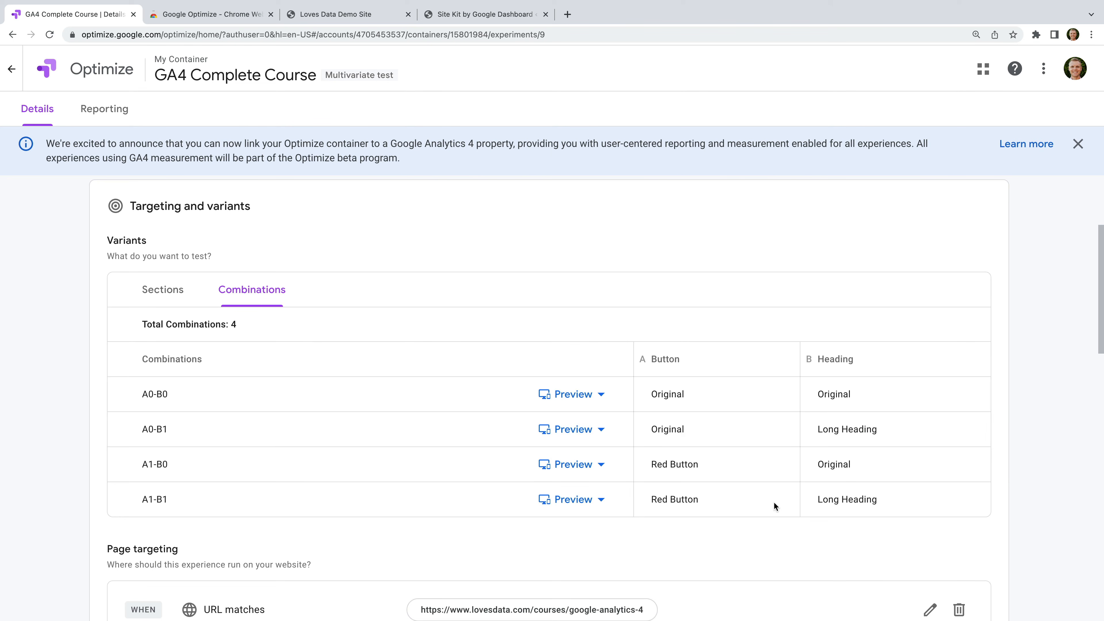
pyautogui.click(573, 501)
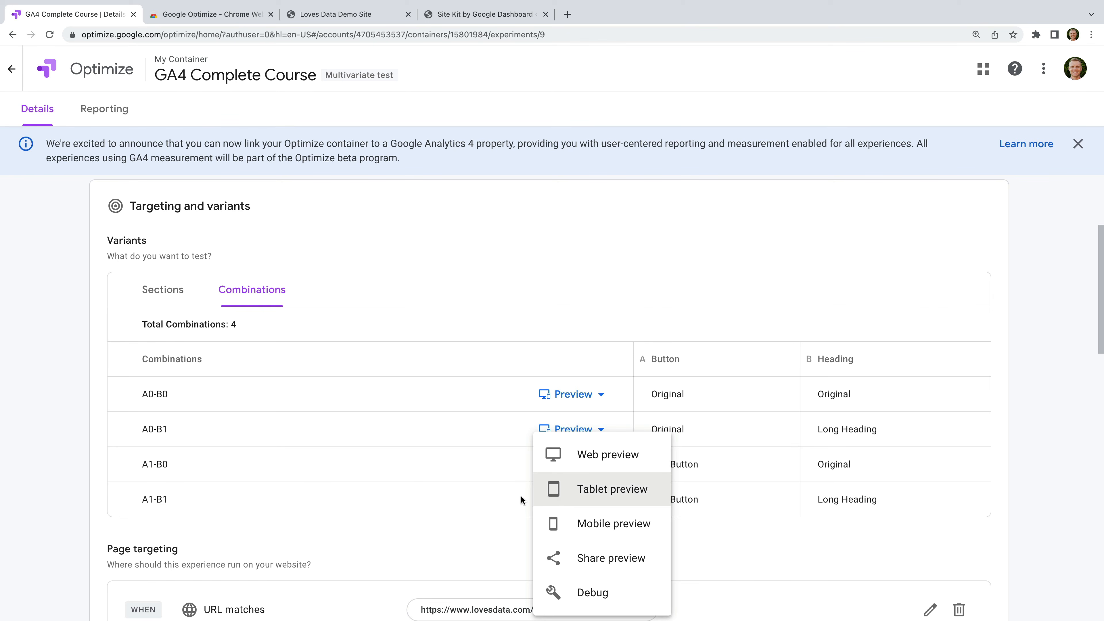
pyautogui.click(499, 495)
pyautogui.click(597, 467)
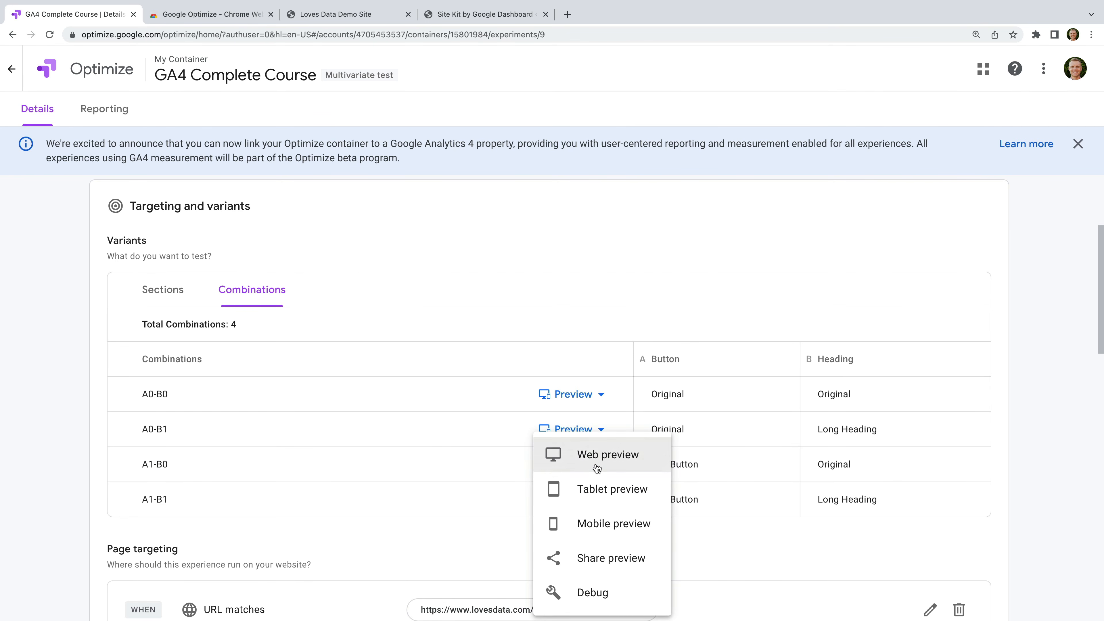
pyautogui.click(499, 463)
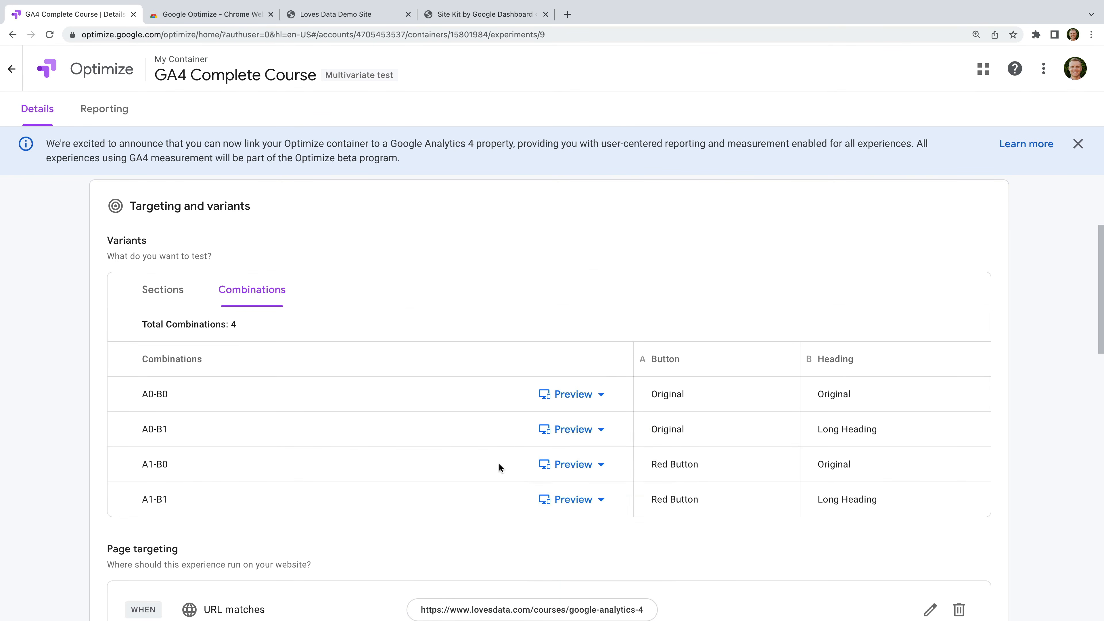
# - Set Purchases as the primary objective of the GA4 Complete Course experiment
pyautogui.scroll(-6, 499, 462)
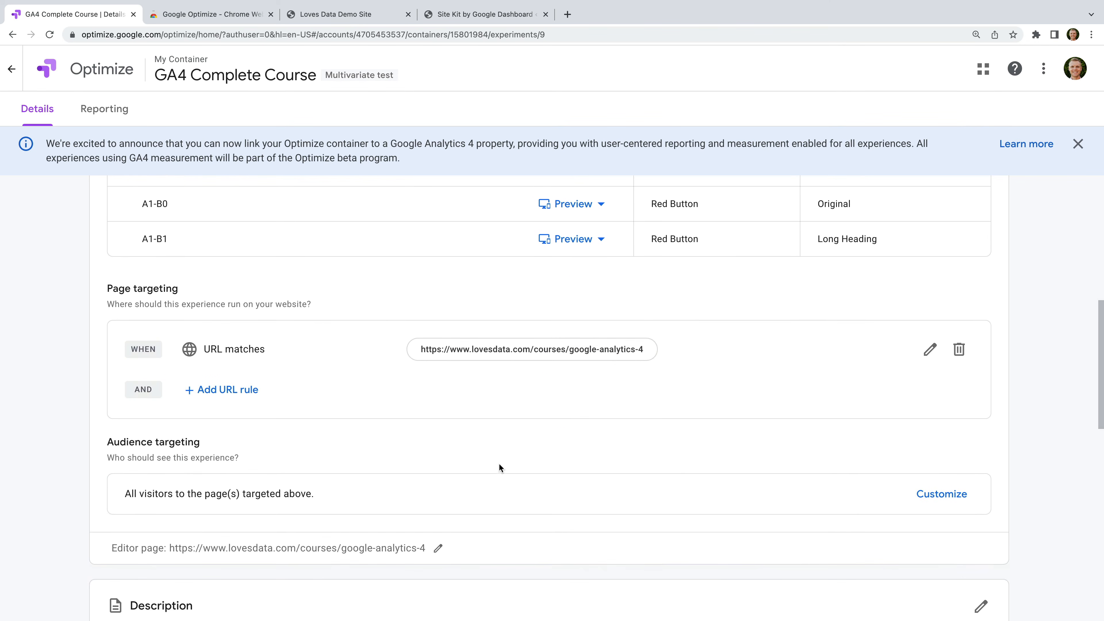
pyautogui.scroll(-7, 498, 463)
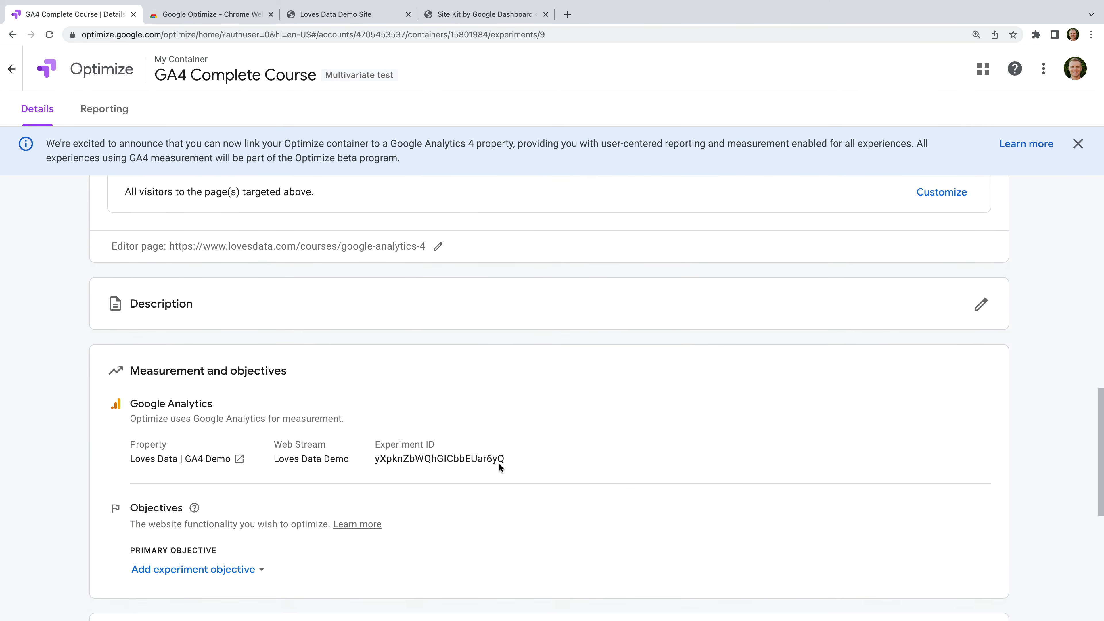
pyautogui.scroll(-2, 499, 463)
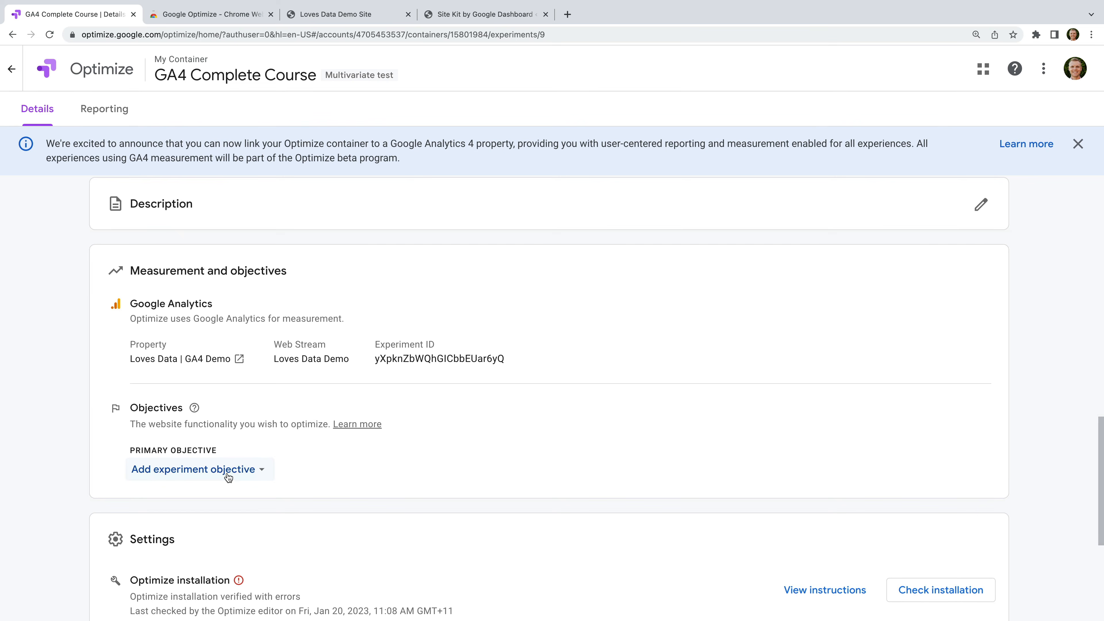
pyautogui.click(228, 477)
pyautogui.click(230, 499)
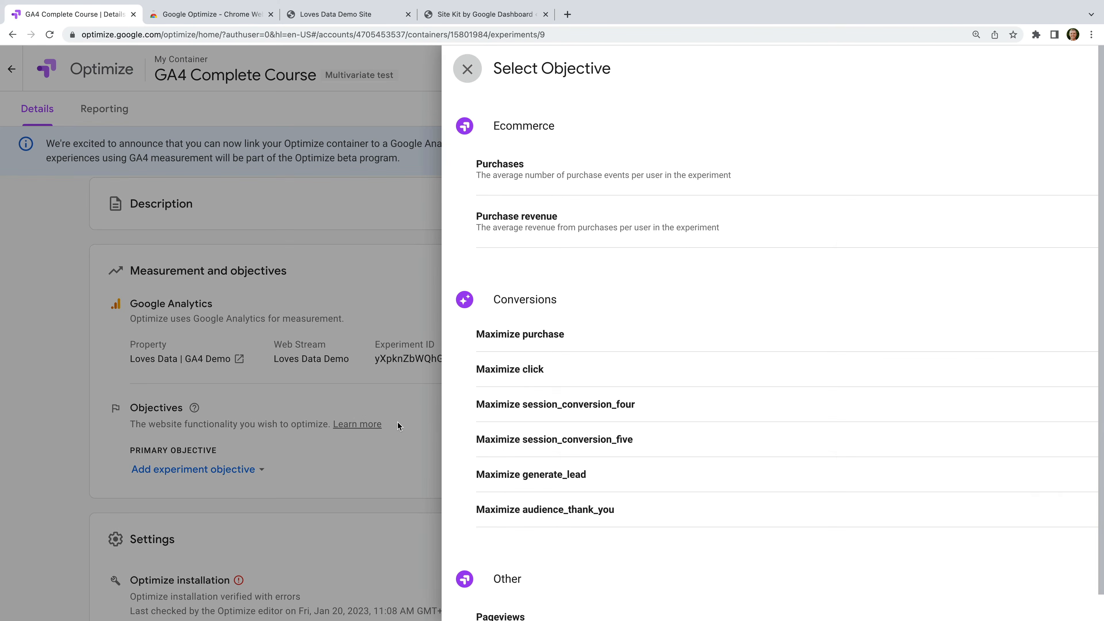
pyautogui.click(606, 186)
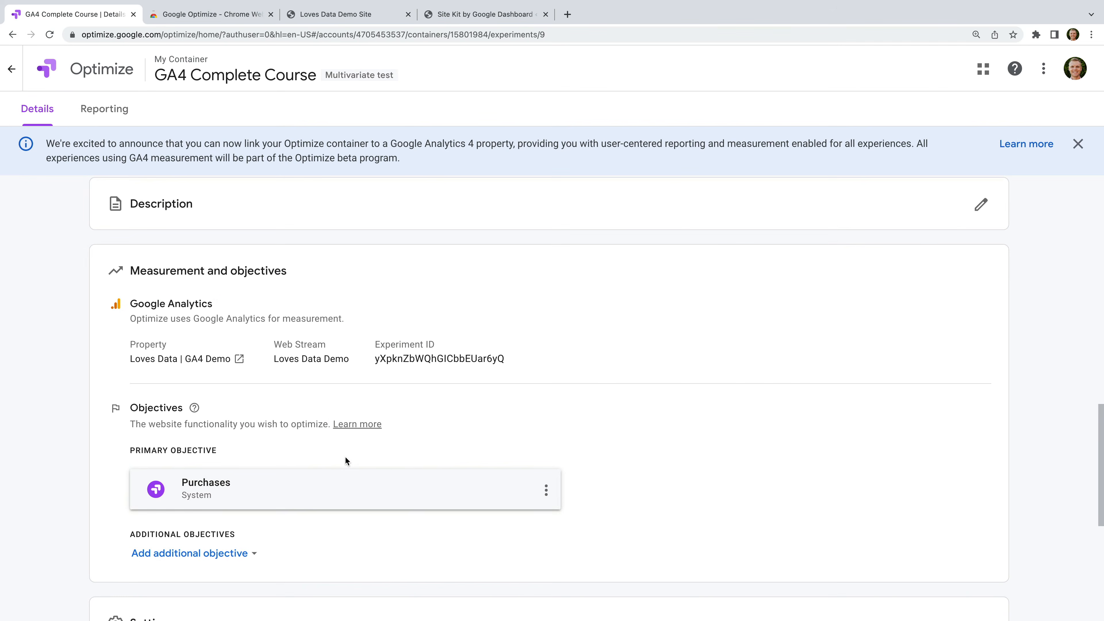
# - Add Pageviews as an additional objective of the experiment
pyautogui.click(198, 557)
pyautogui.click(229, 479)
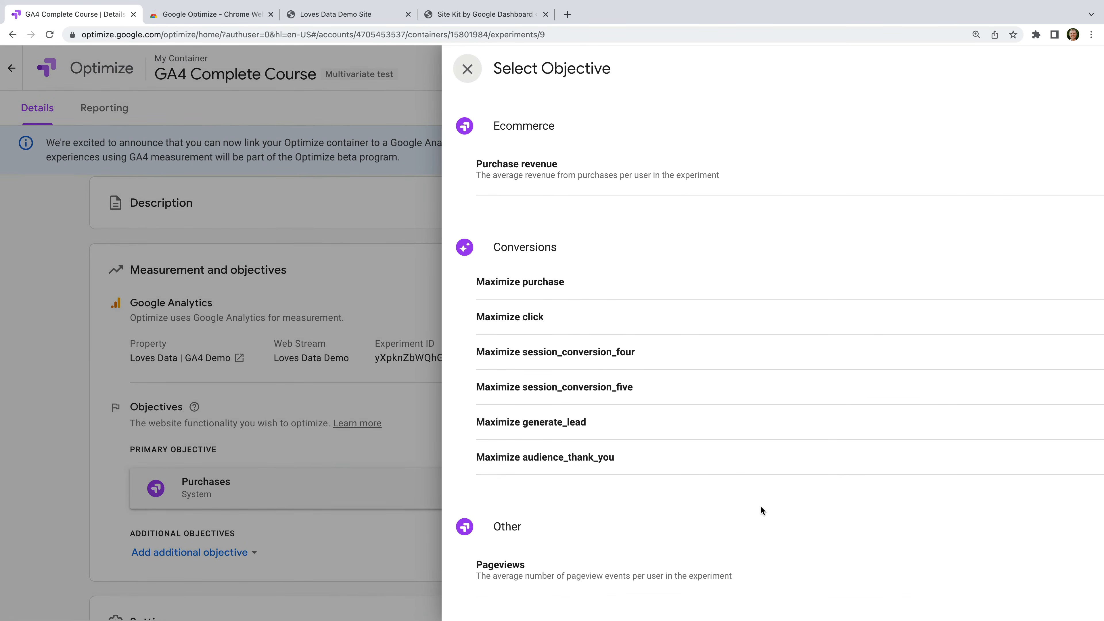
pyautogui.click(608, 579)
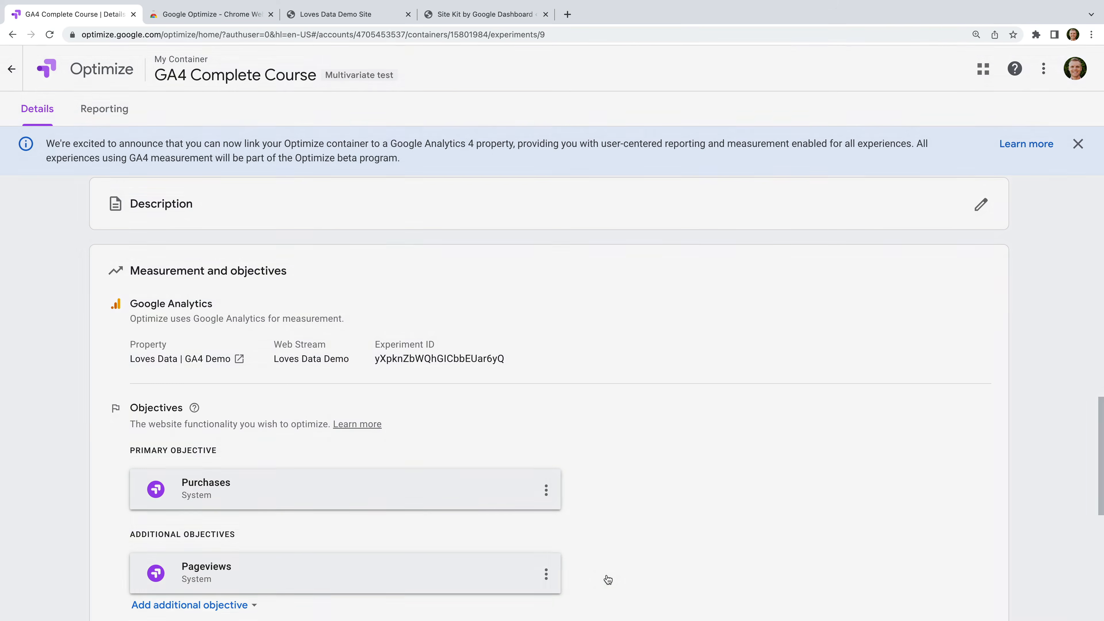
# - Start the GA4 Complete Course multivariate test and confirm the launch
pyautogui.scroll(15, 667, 466)
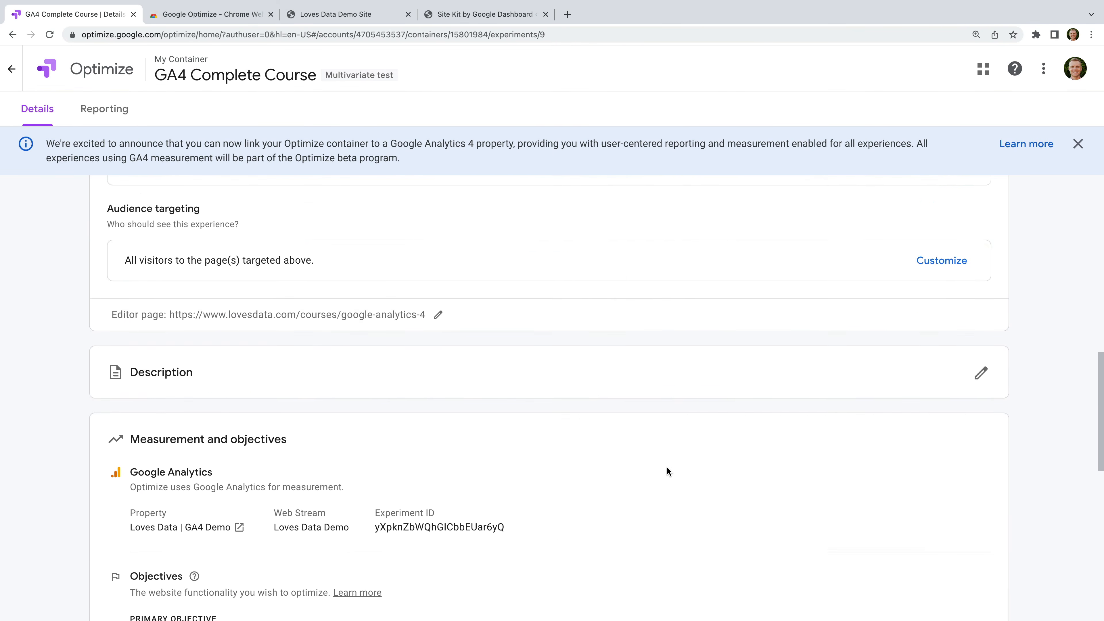
pyautogui.scroll(3, 669, 465)
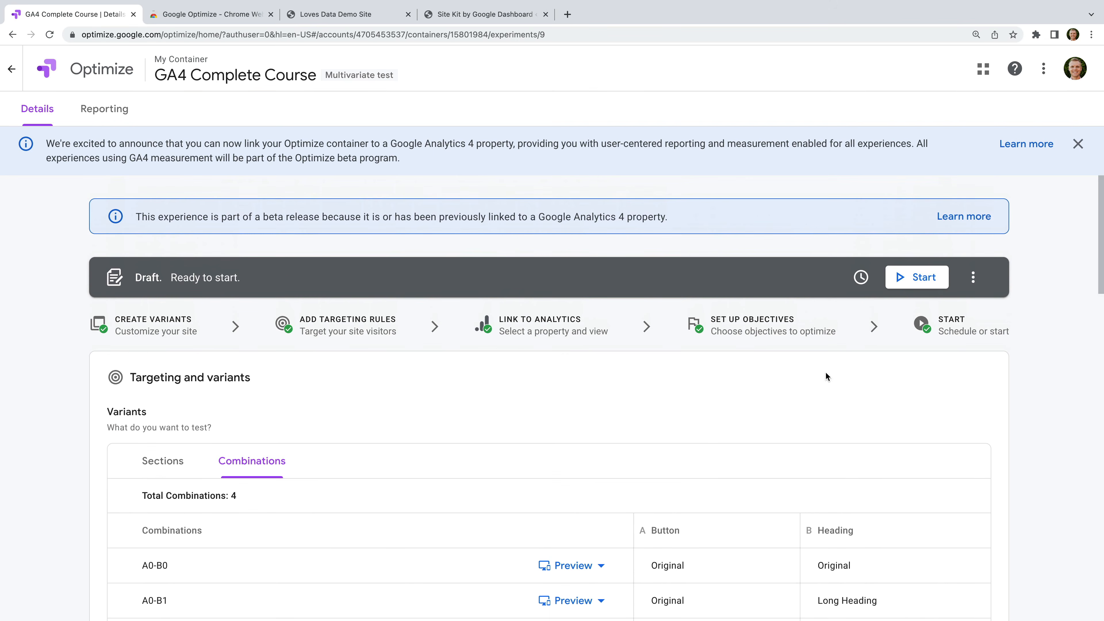
pyautogui.click(925, 281)
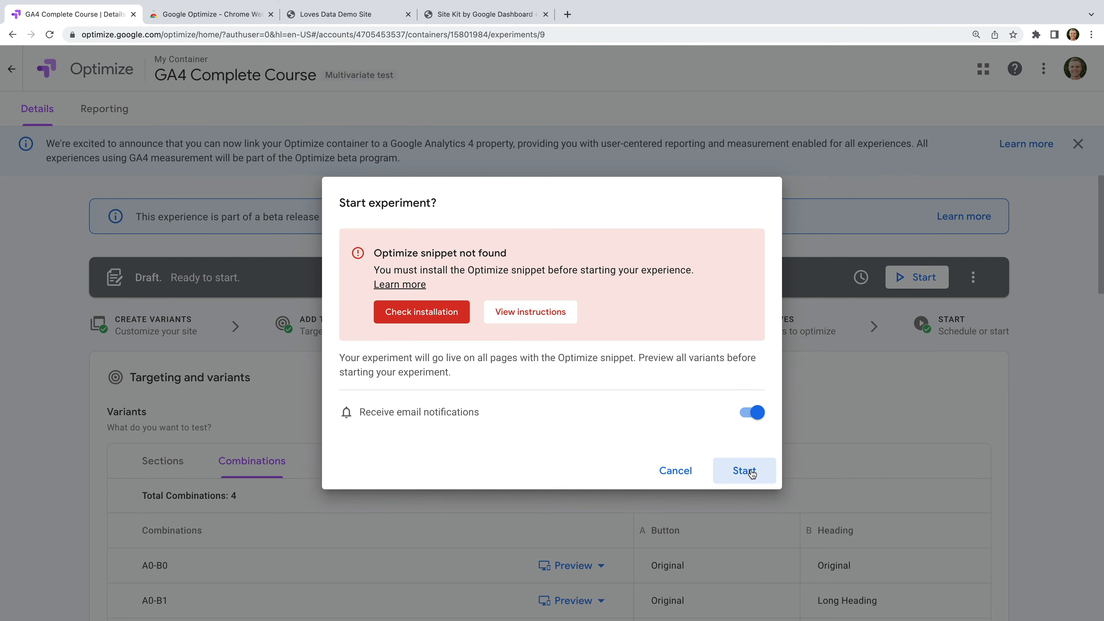
pyautogui.click(750, 470)
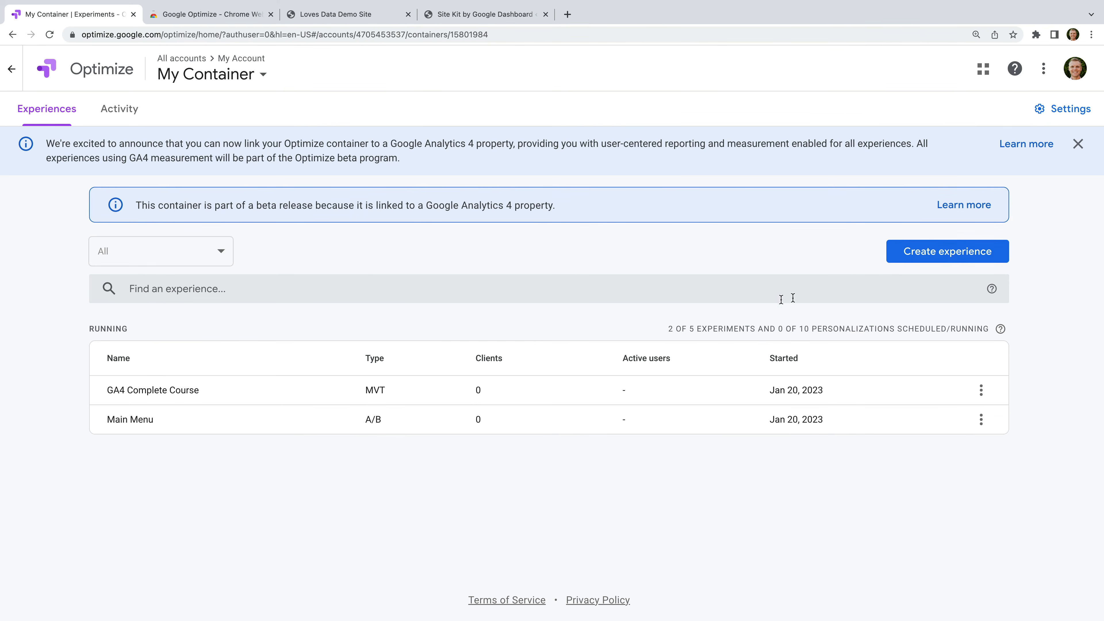
pyautogui.click(925, 257)
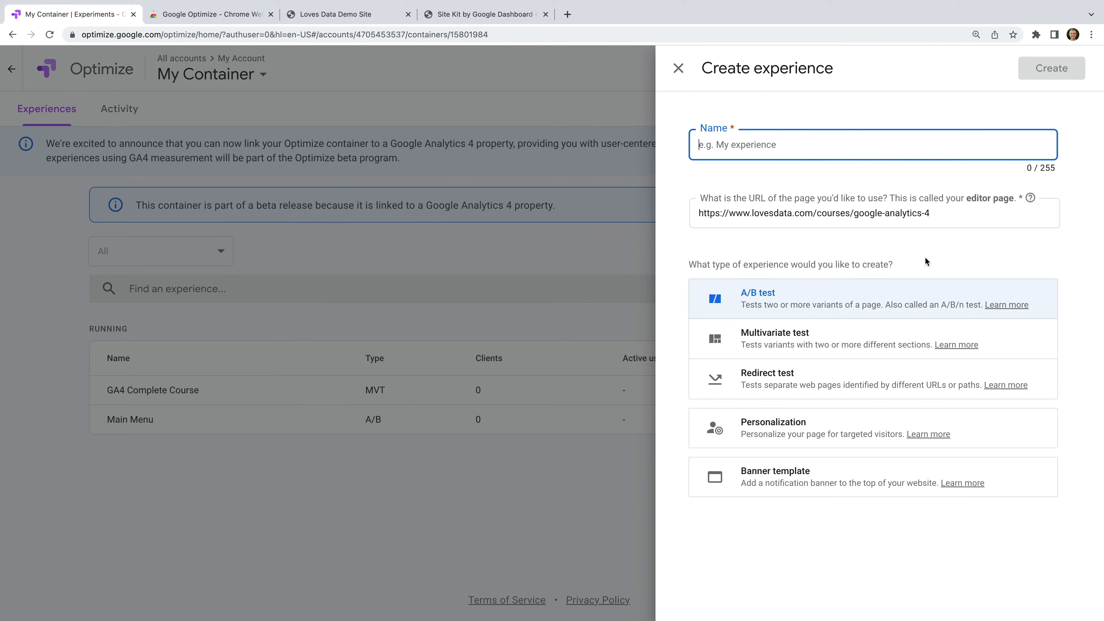
pyautogui.write('About')
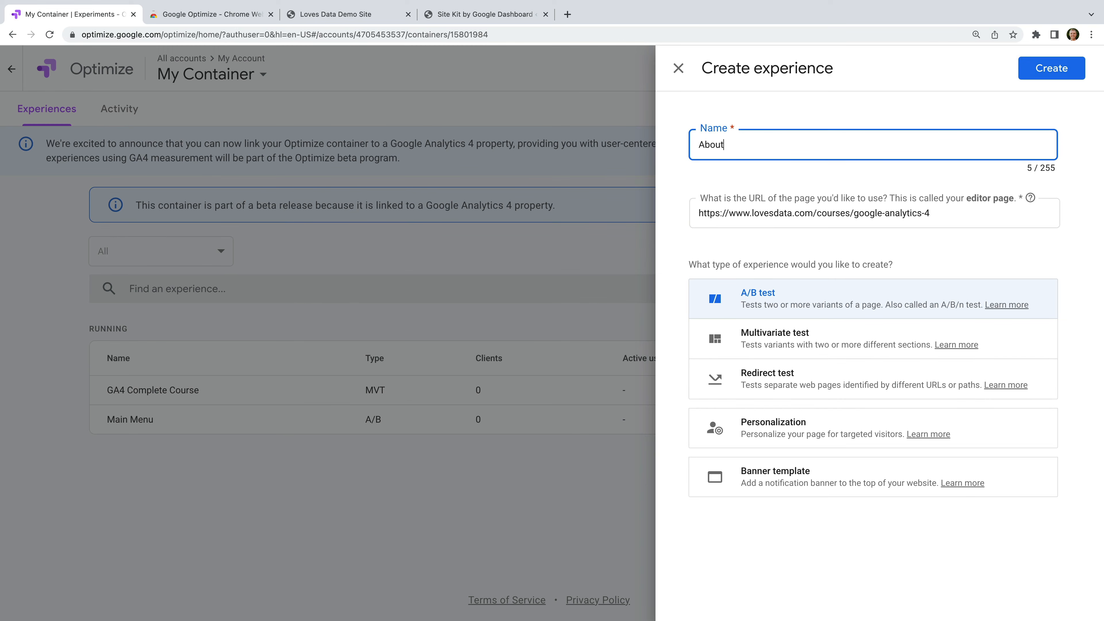
pyautogui.write(' Us Page')
pyautogui.moveTo(817, 213); pyautogui.dragTo(983, 217)
pyautogui.write('about-u')
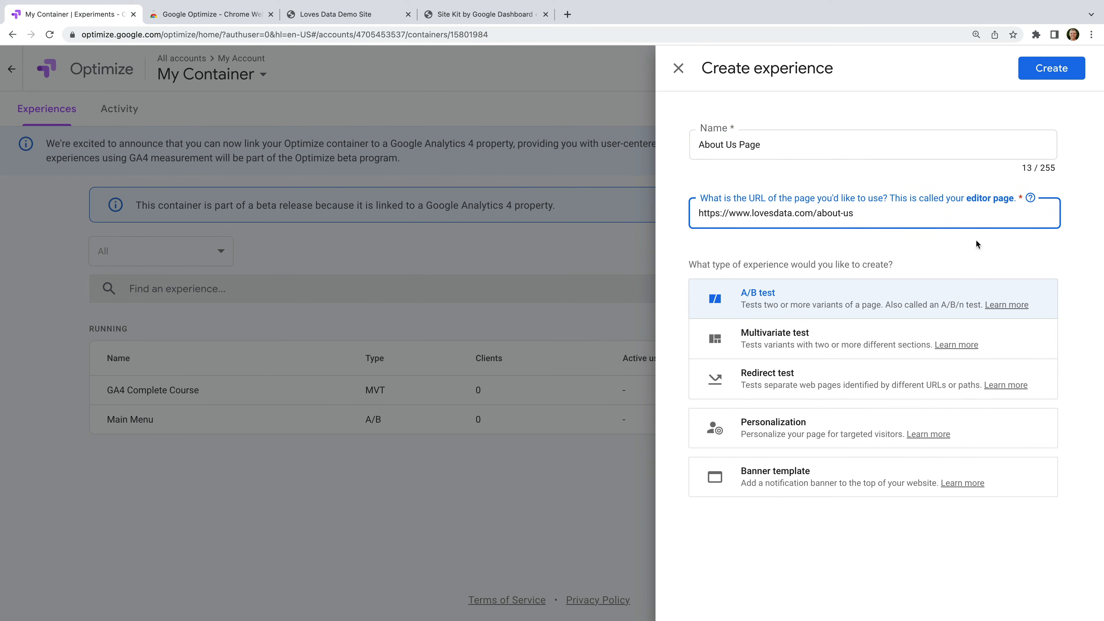
pyautogui.click(842, 384)
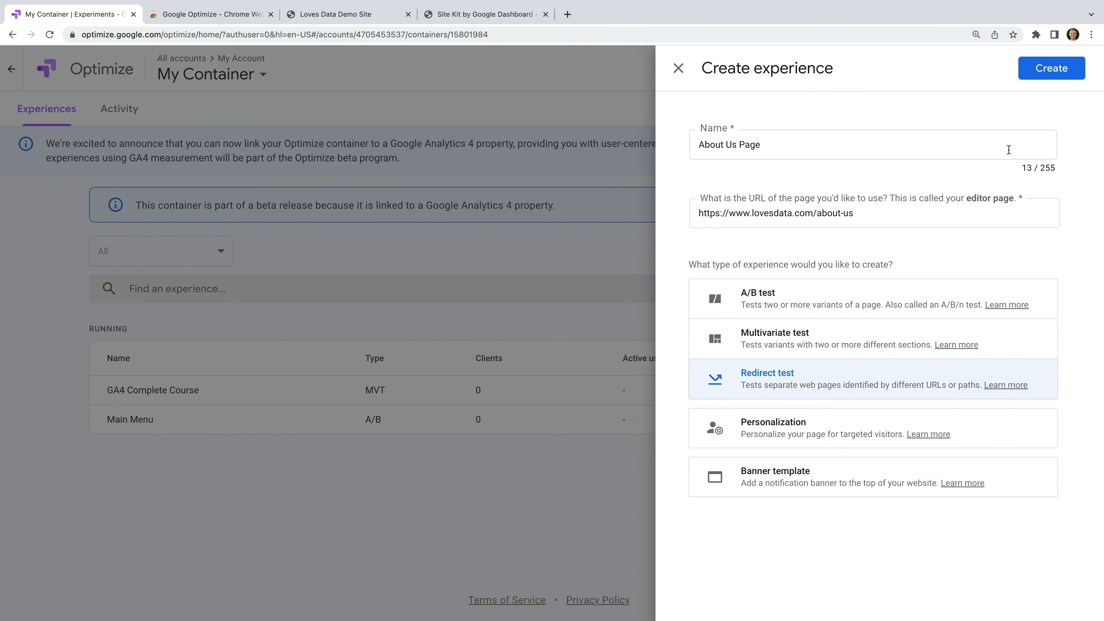
pyautogui.click(1047, 71)
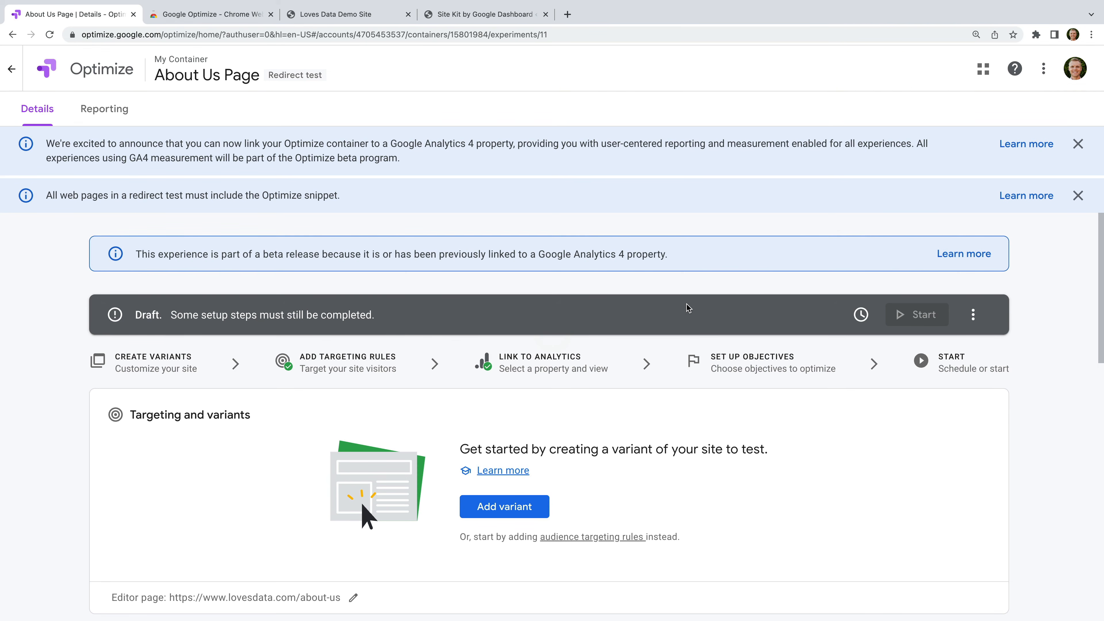
# - Add a variant to the redirect test and name it New About Us Page
pyautogui.click(484, 507)
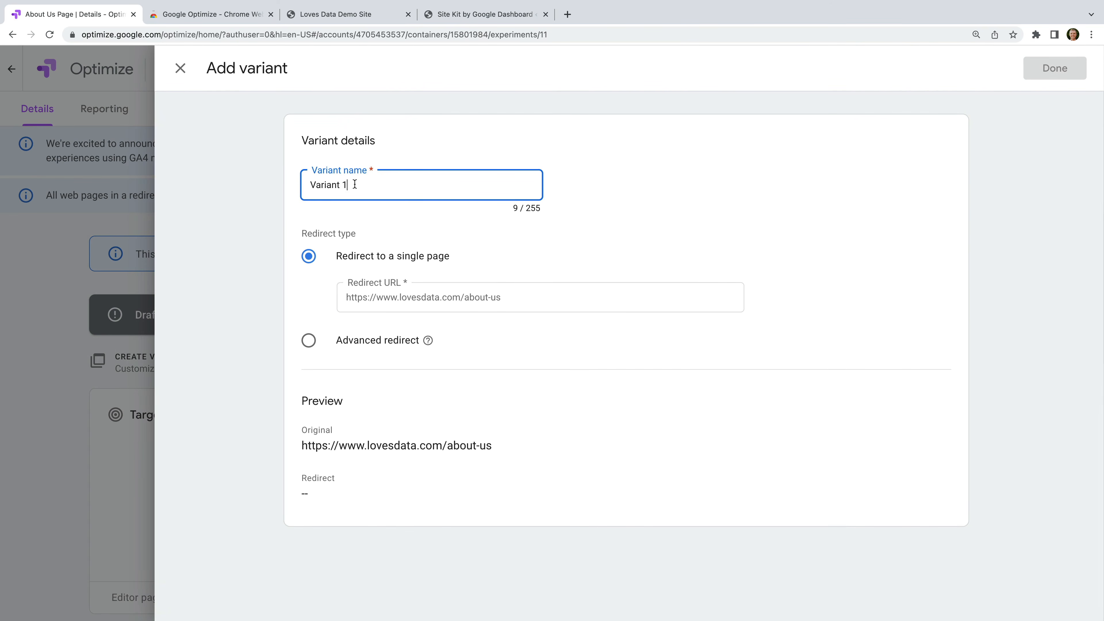
pyautogui.press('super+a')
pyautogui.write('New About Us Page')
pyautogui.click(499, 296)
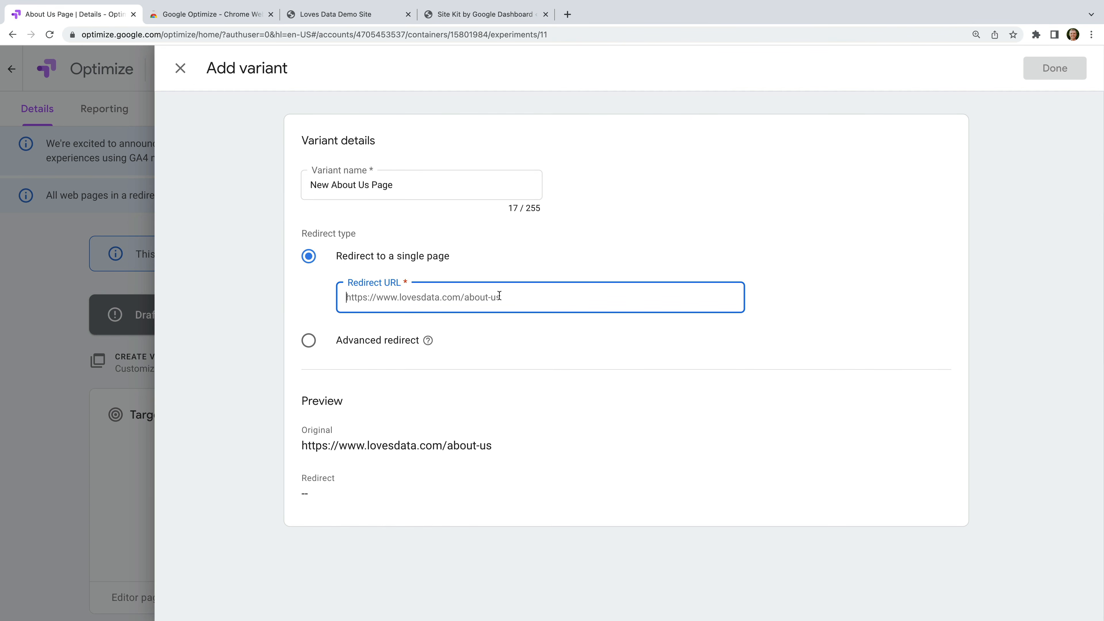
# - Look at the advanced redirect settings and its text replacement types, then return to redirecting to a single page
pyautogui.click(310, 341)
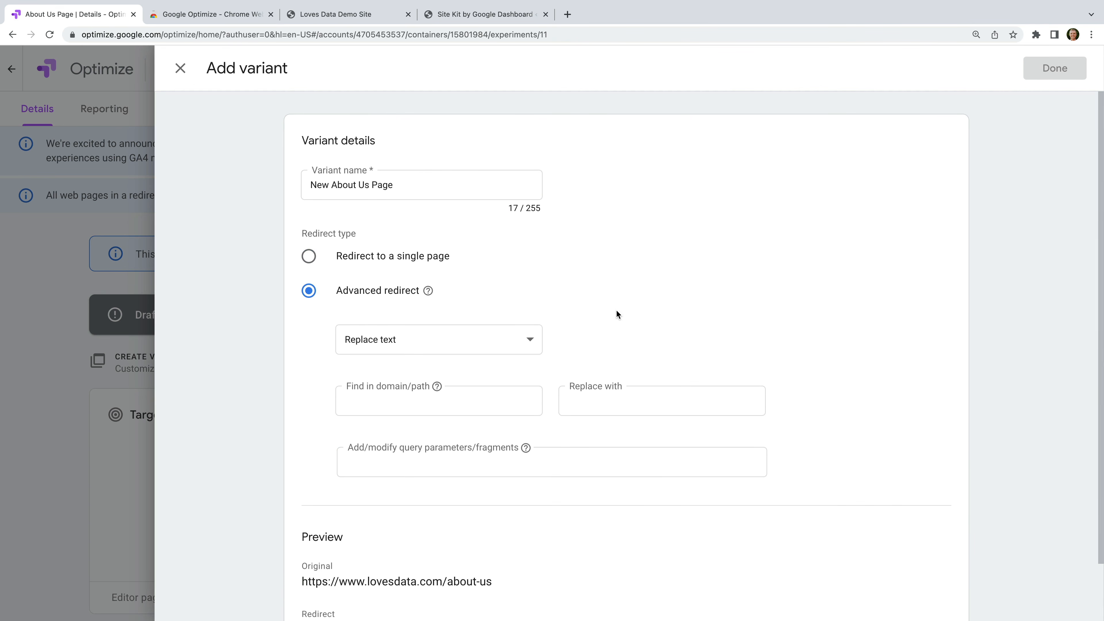
pyautogui.scroll(-1, 616, 314)
pyautogui.click(481, 307)
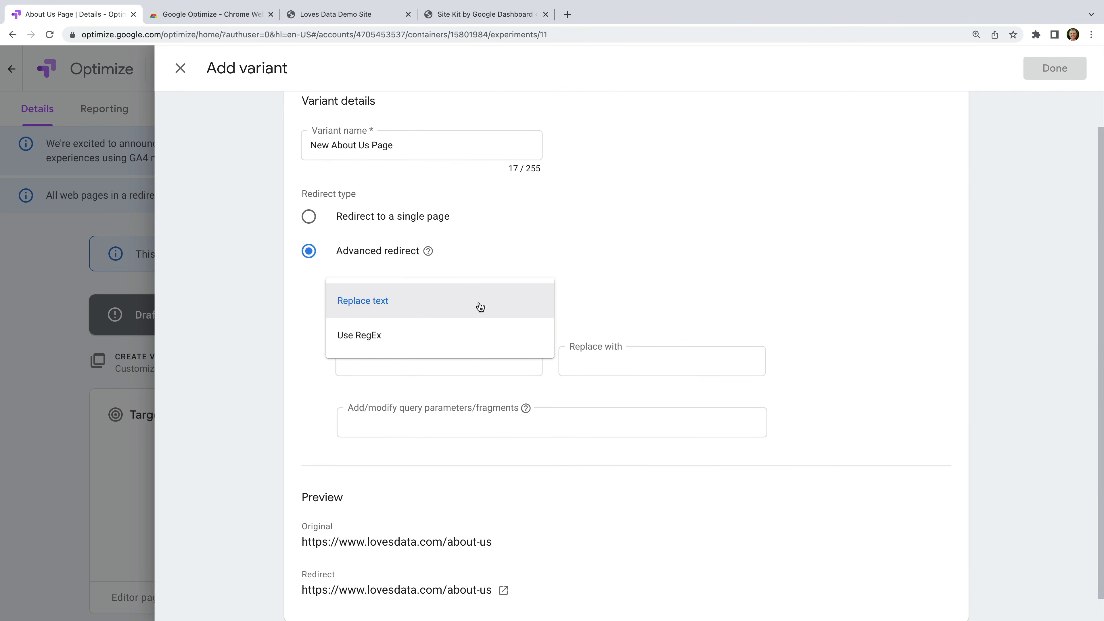
pyautogui.click(538, 258)
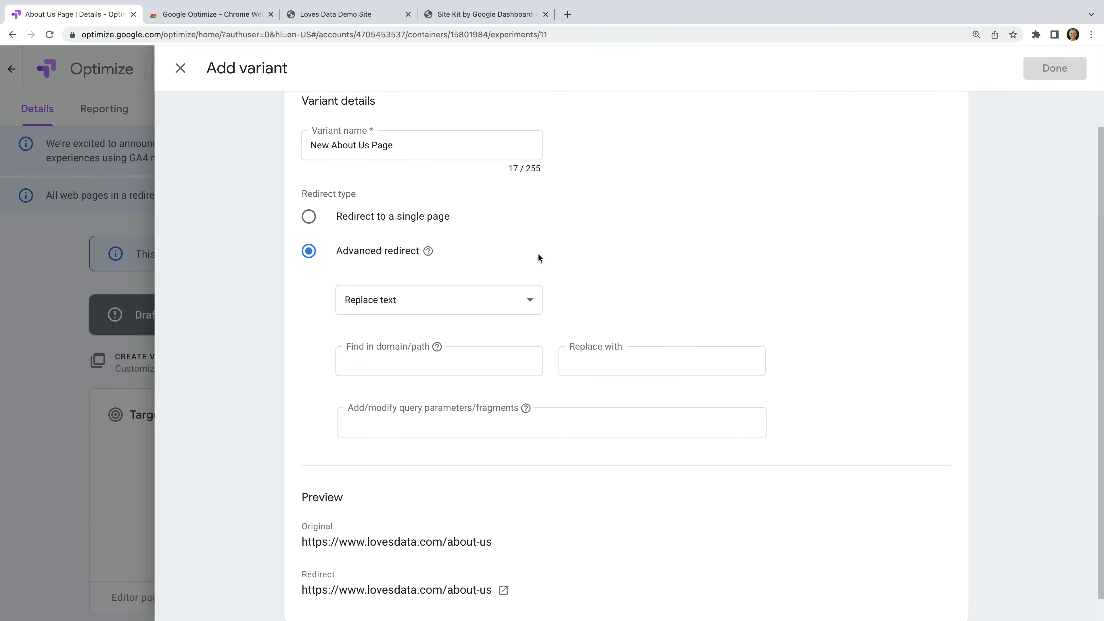
pyautogui.click(309, 216)
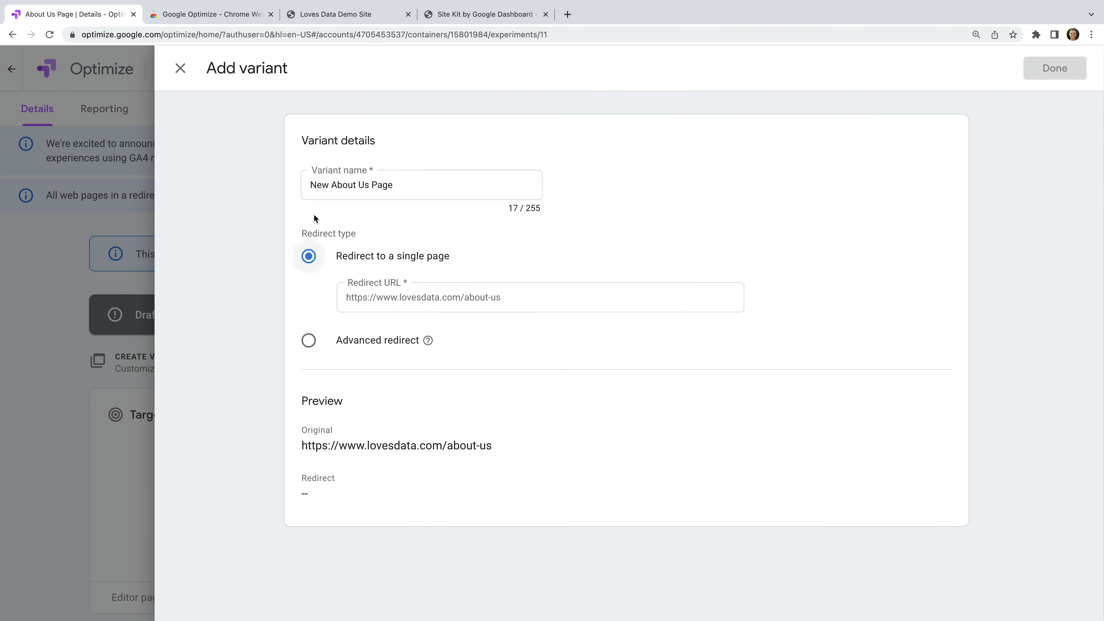
pyautogui.click(403, 300)
pyautogui.write('http')
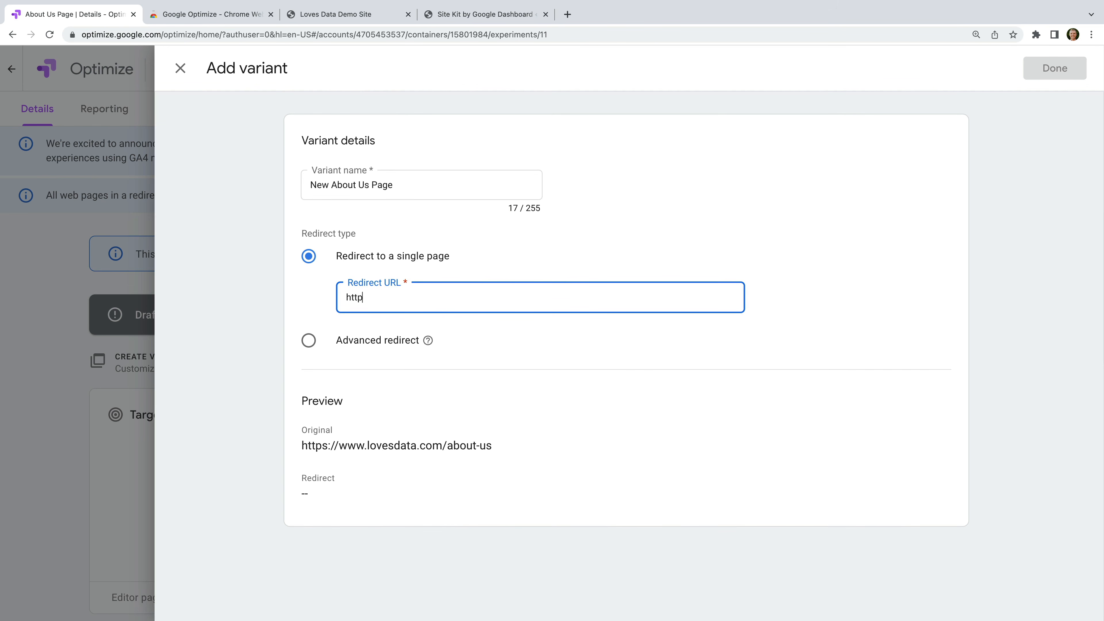
pyautogui.write('s://www.lo')
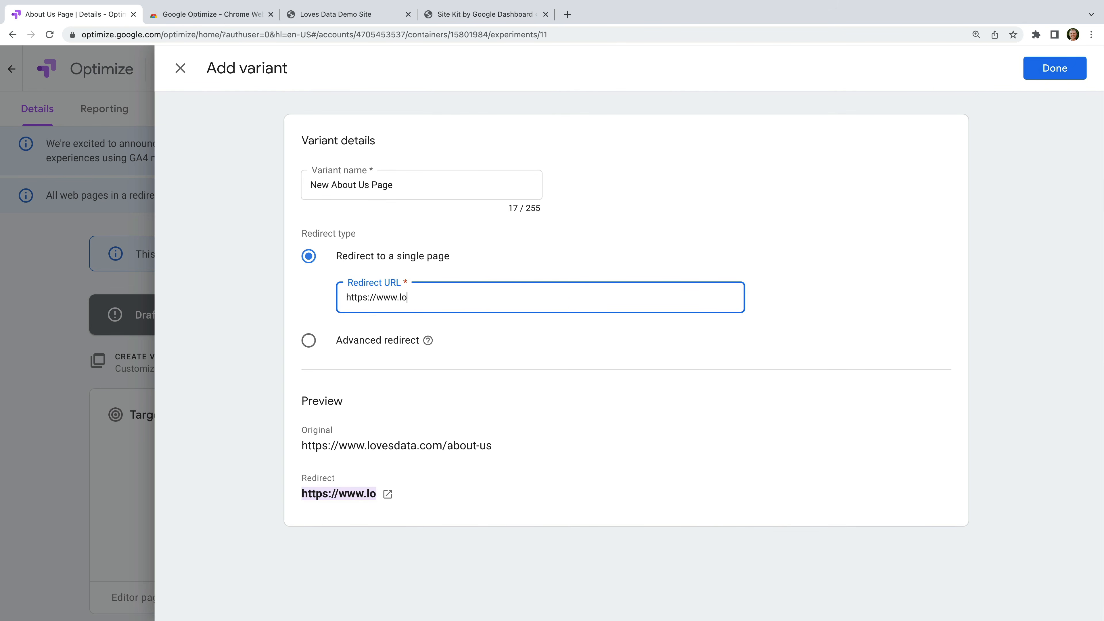
pyautogui.write('vesdata.com/')
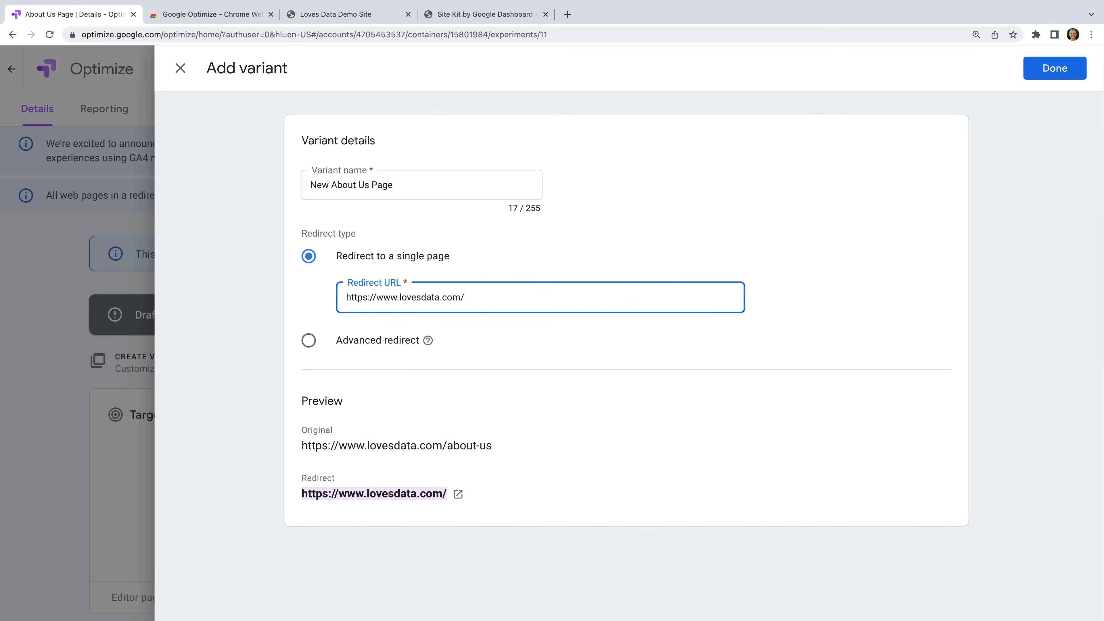
pyautogui.write('about-us-new')
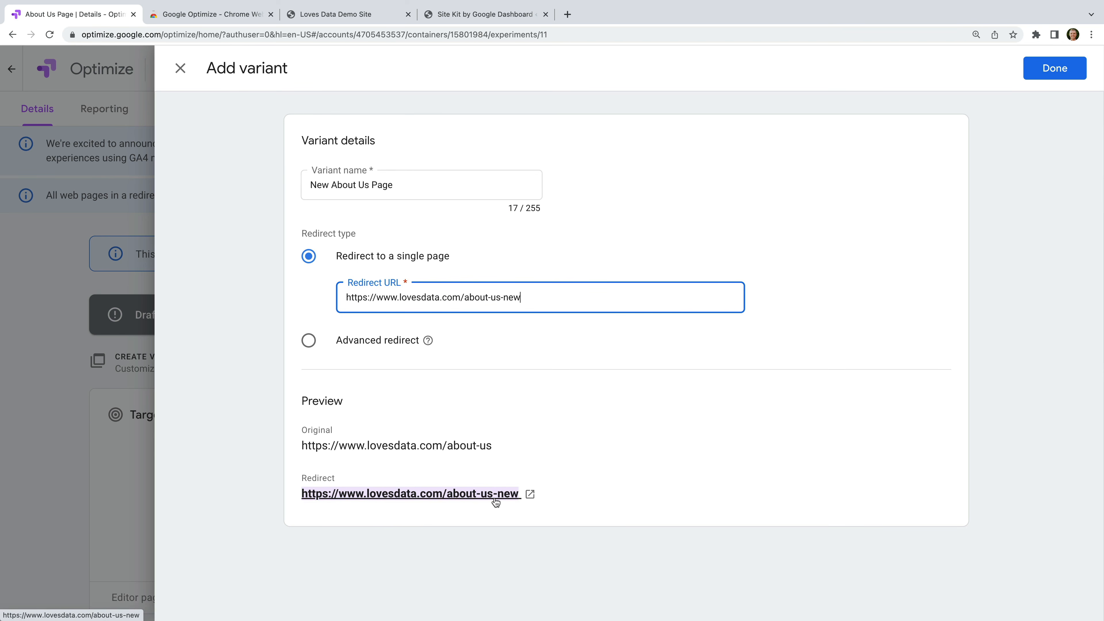
pyautogui.click(1040, 74)
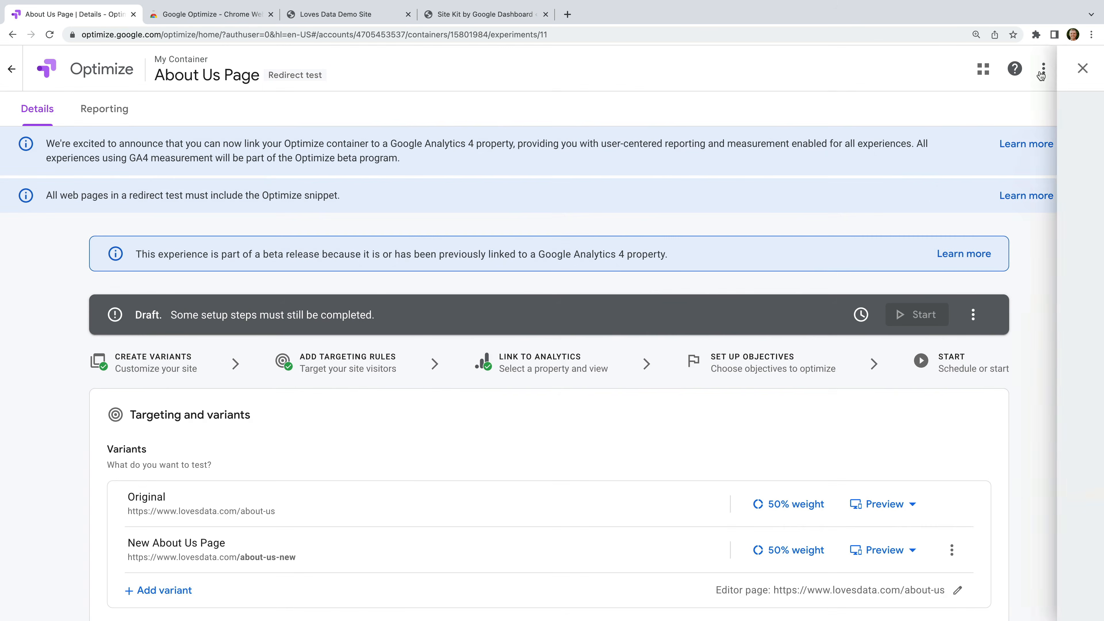
# - Set Maximize session_conversion_four as the primary objective of the About Us Page experiment
pyautogui.scroll(-2, 669, 375)
pyautogui.scroll(-2, 670, 378)
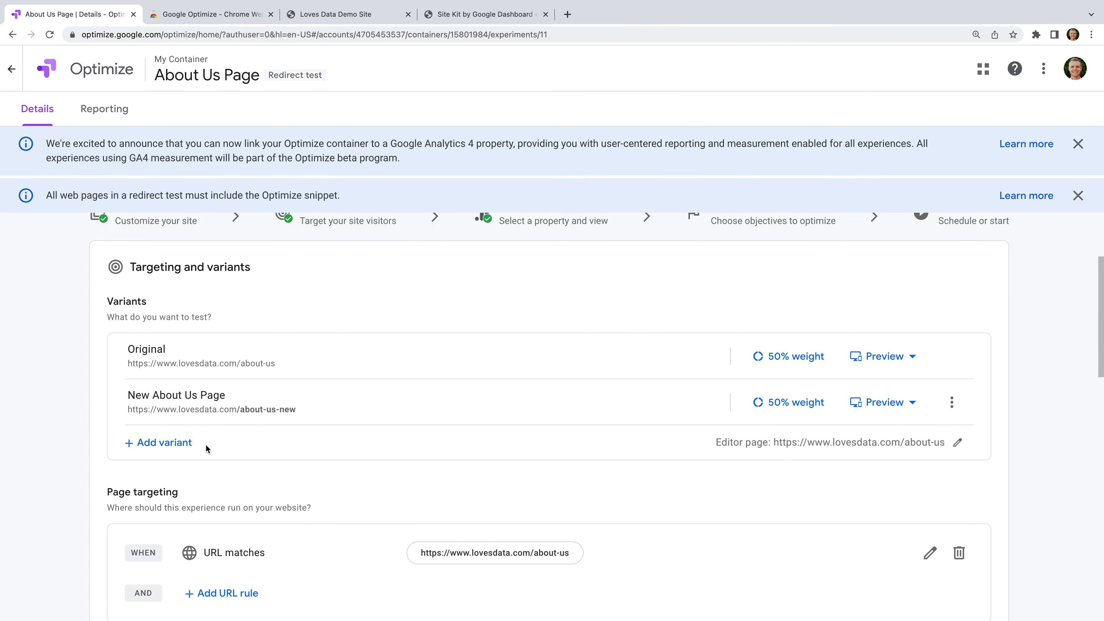
pyautogui.scroll(-4, 487, 412)
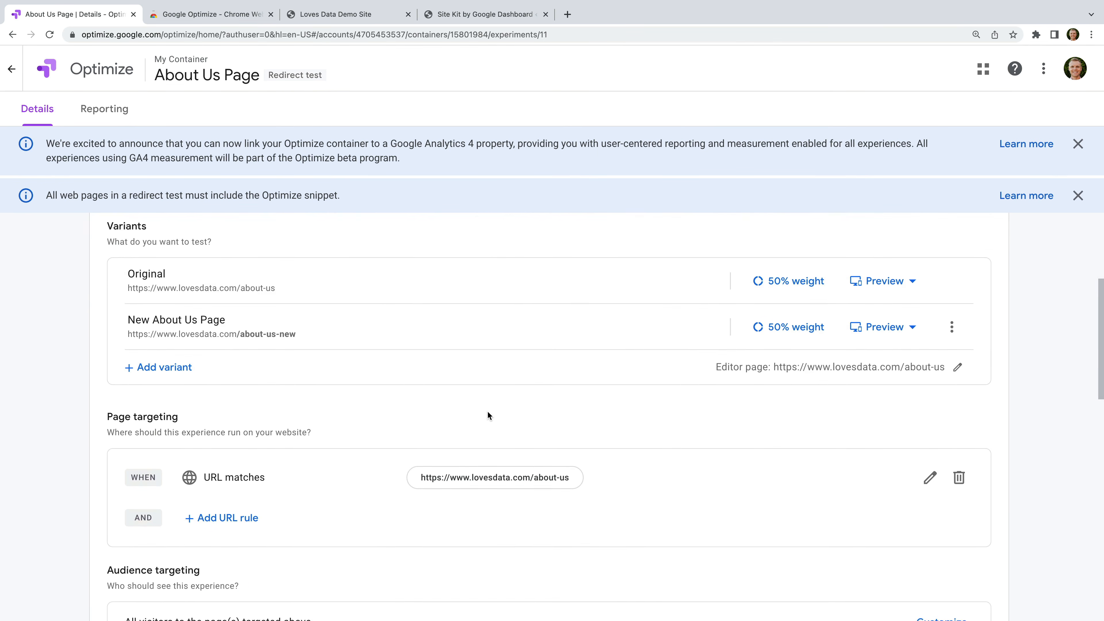
pyautogui.scroll(-7, 488, 412)
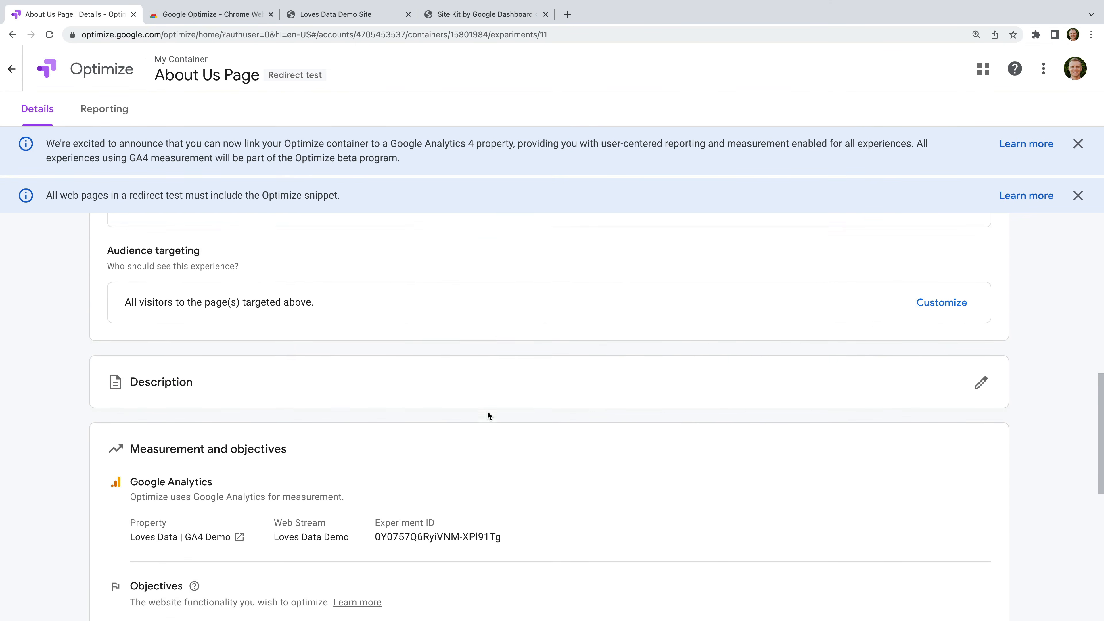
pyautogui.scroll(-4, 487, 415)
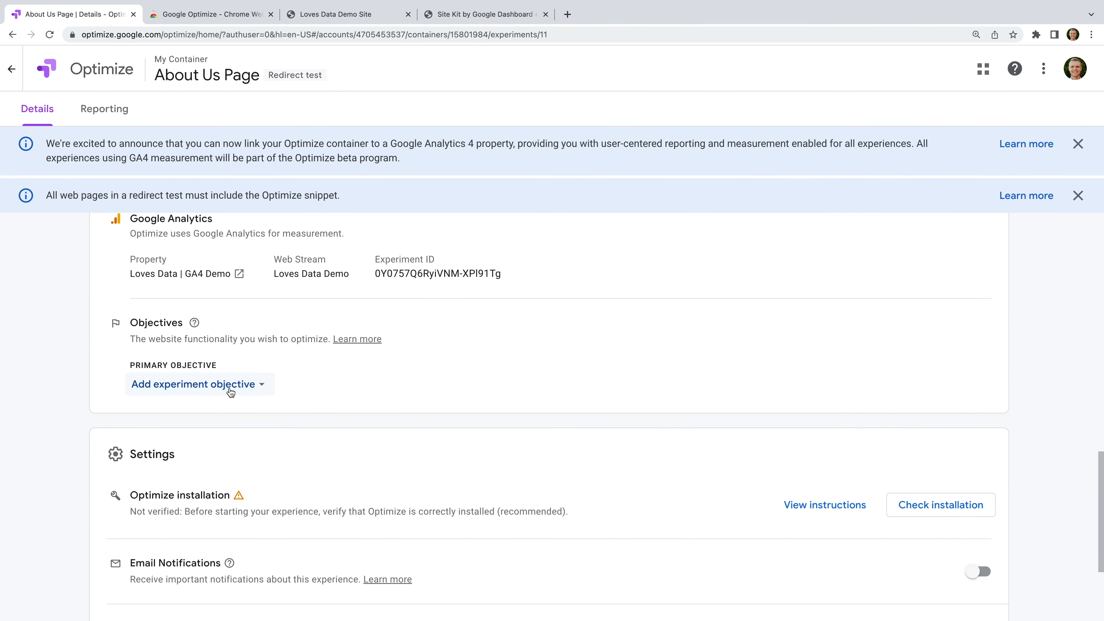
pyautogui.click(230, 392)
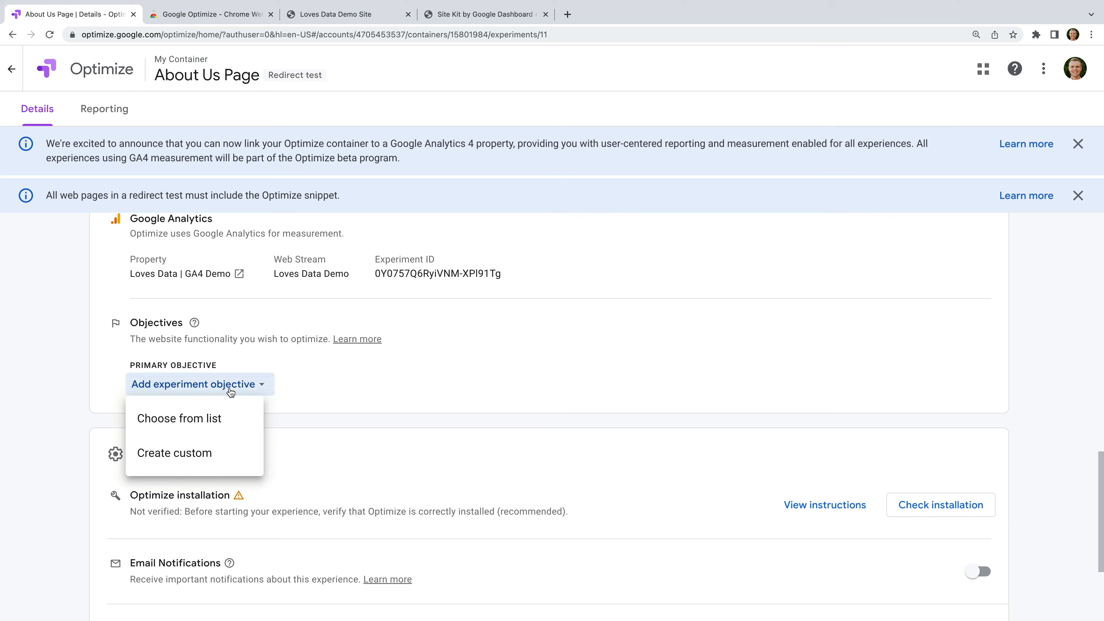
pyautogui.click(235, 420)
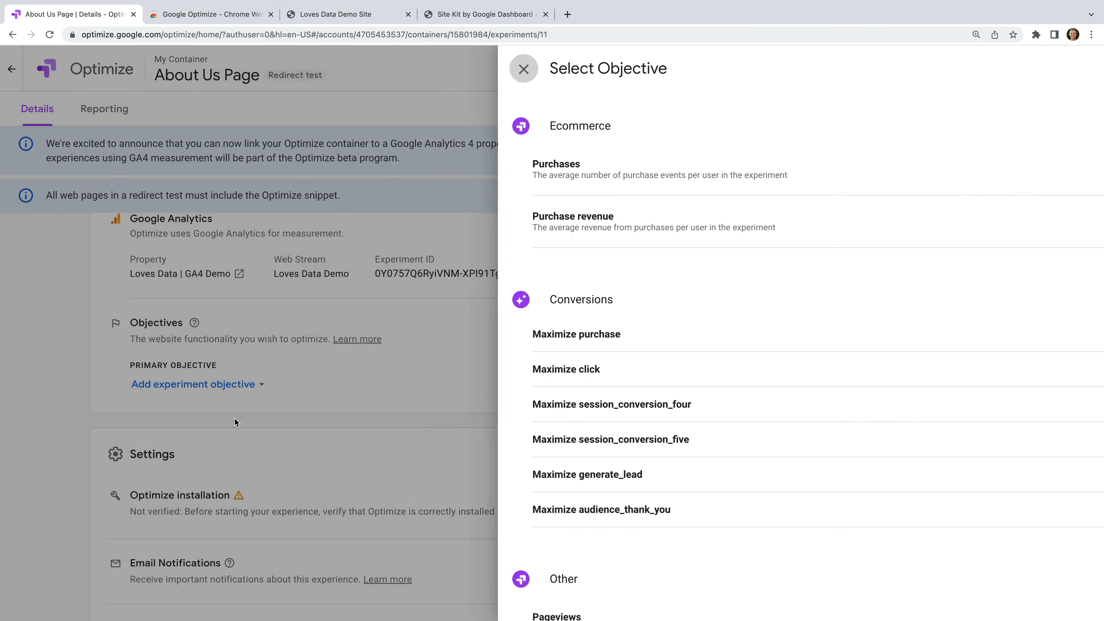
pyautogui.click(616, 408)
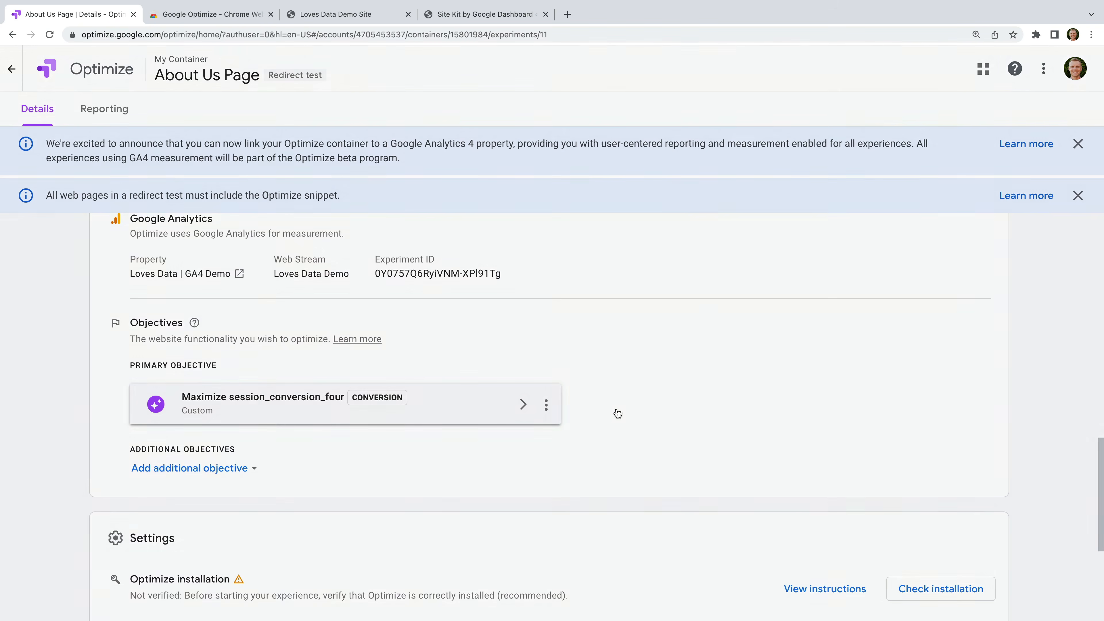
# - Add Pageviews as an additional objective of the About Us Page redirect test
pyautogui.click(212, 470)
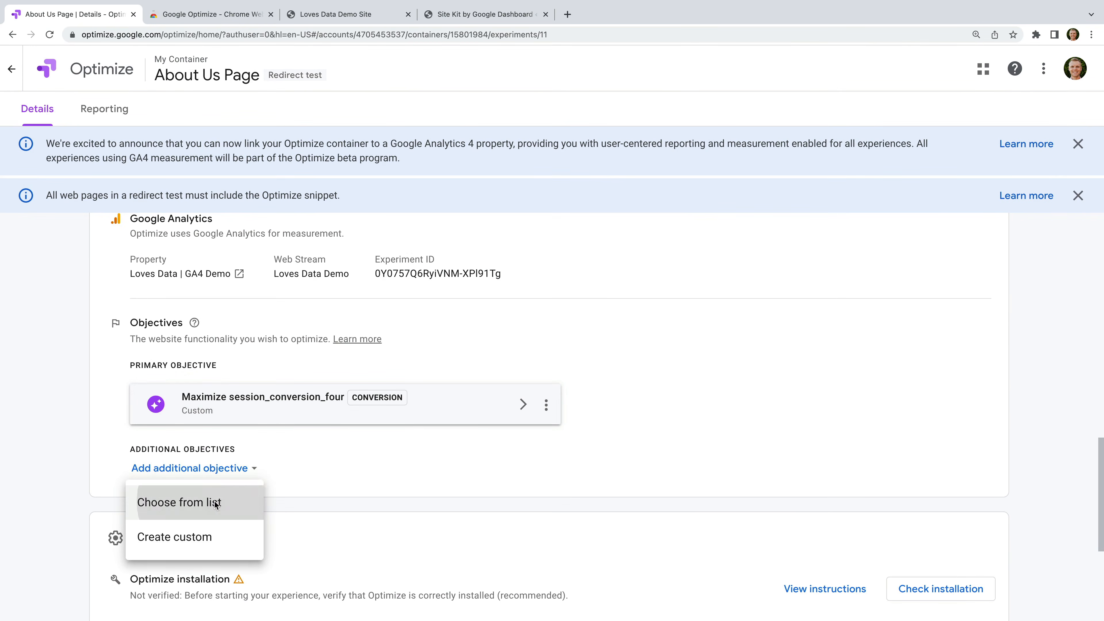
pyautogui.click(182, 500)
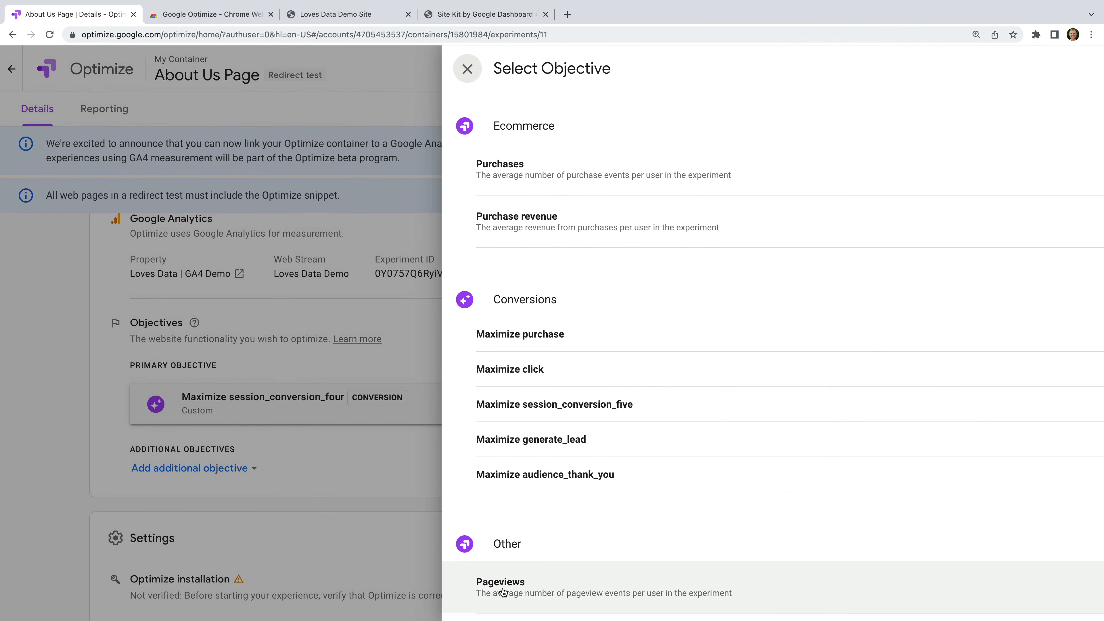
pyautogui.click(501, 588)
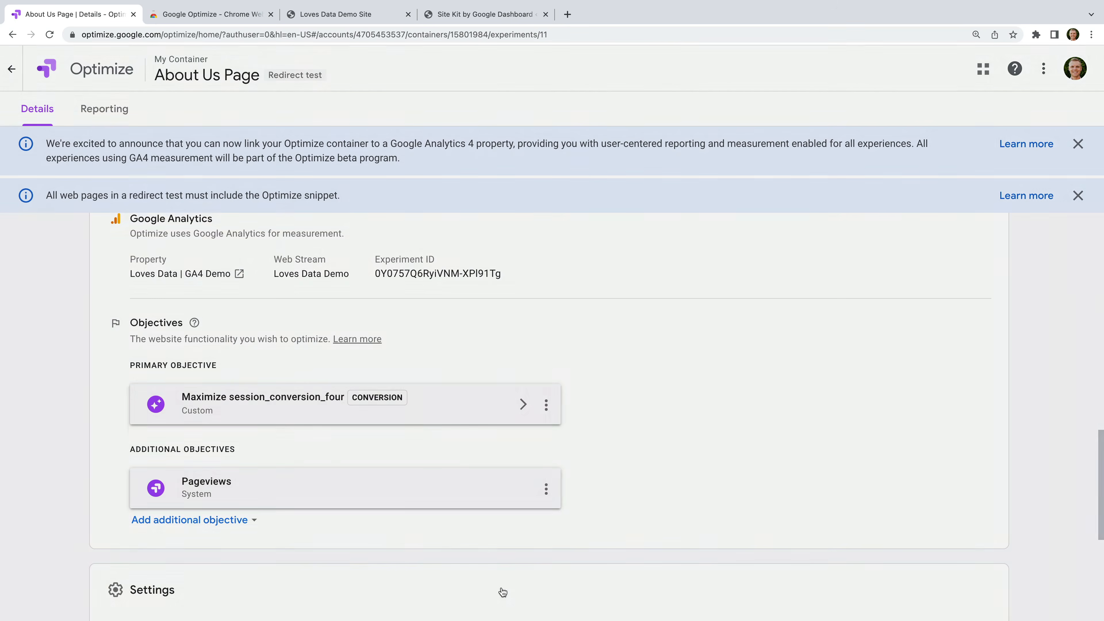
# - Start the About Us Page redirect test and confirm the launch
pyautogui.scroll(15, 641, 464)
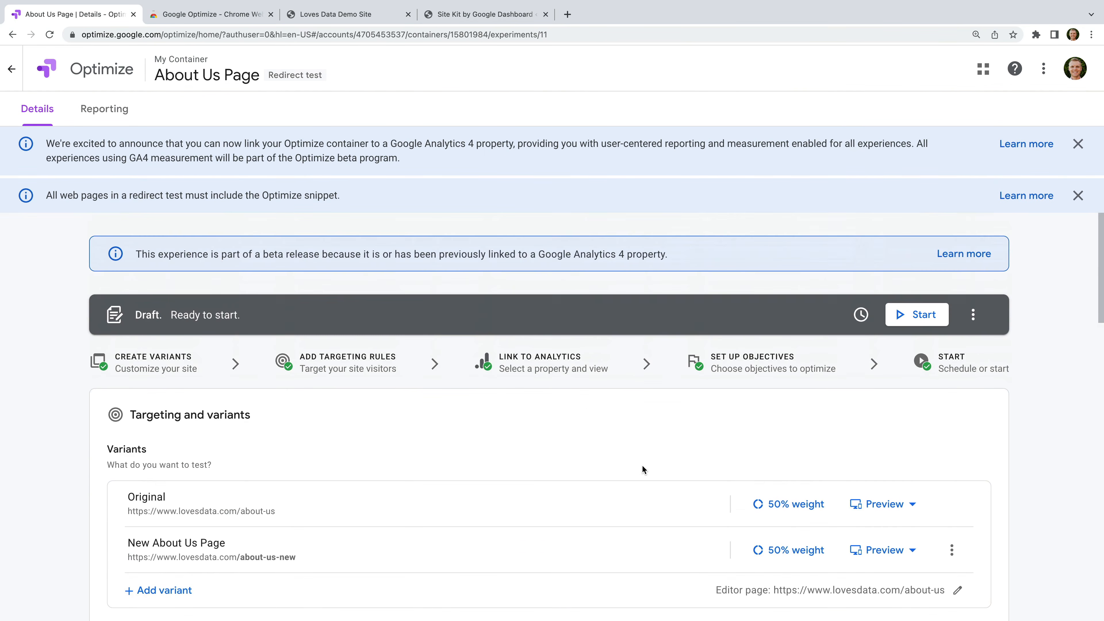
pyautogui.click(923, 314)
pyautogui.click(763, 436)
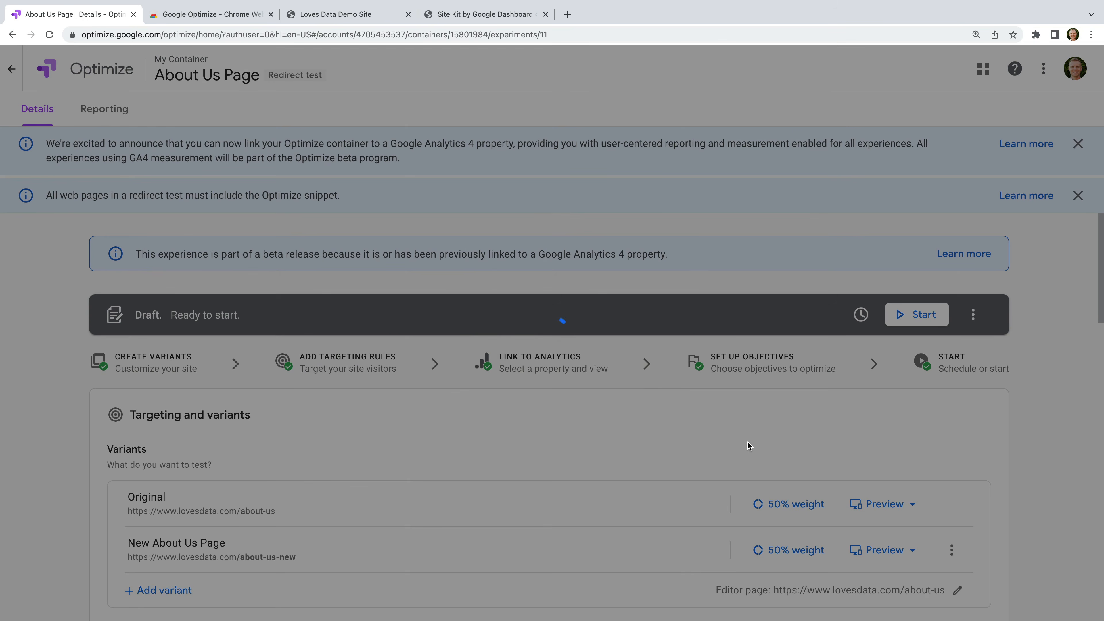